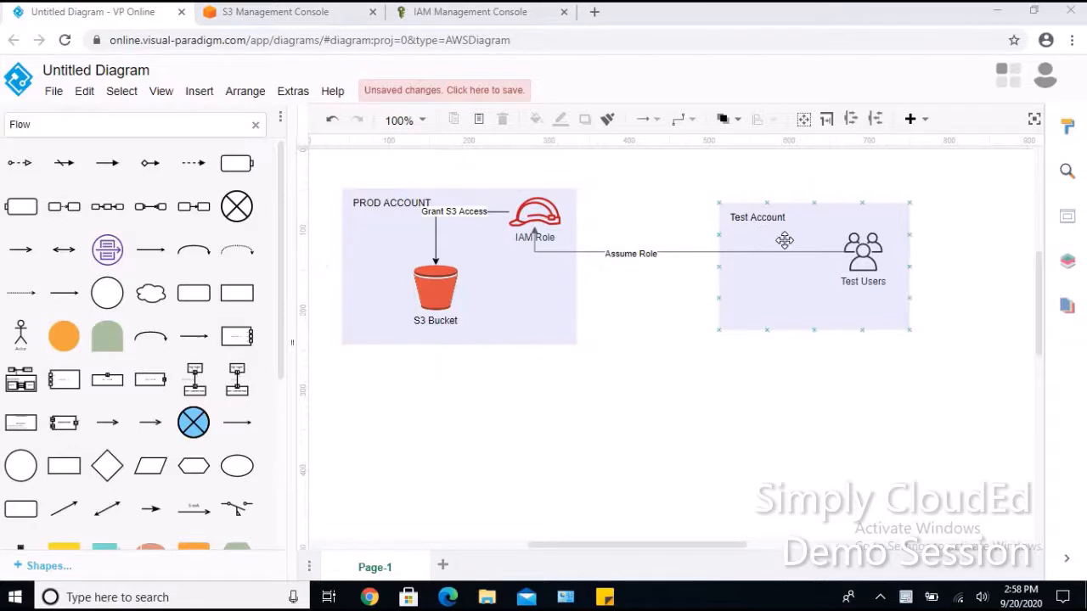
# Walk through the Test Account and PROD ACCOUNT containers in the diagram, then bring up S3.
pyautogui.click(783, 240)
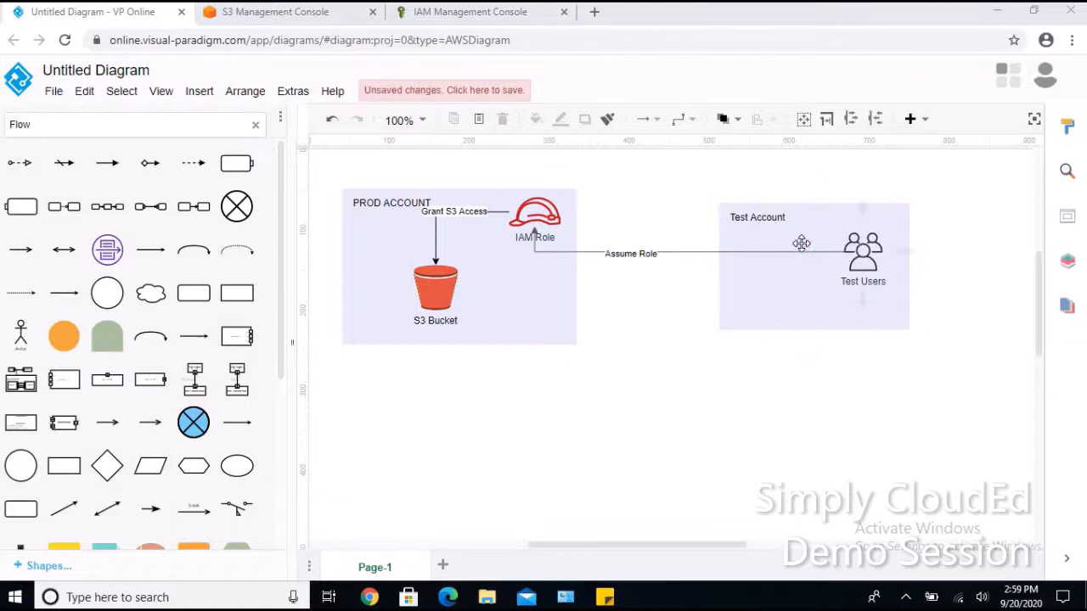
pyautogui.click(801, 244)
pyautogui.click(517, 280)
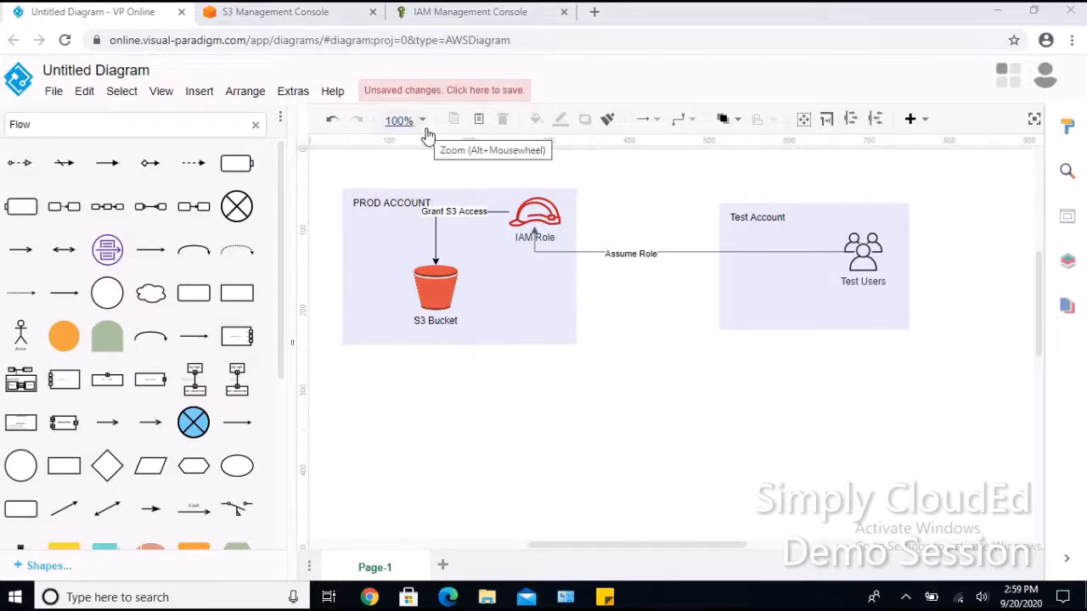
pyautogui.click(287, 19)
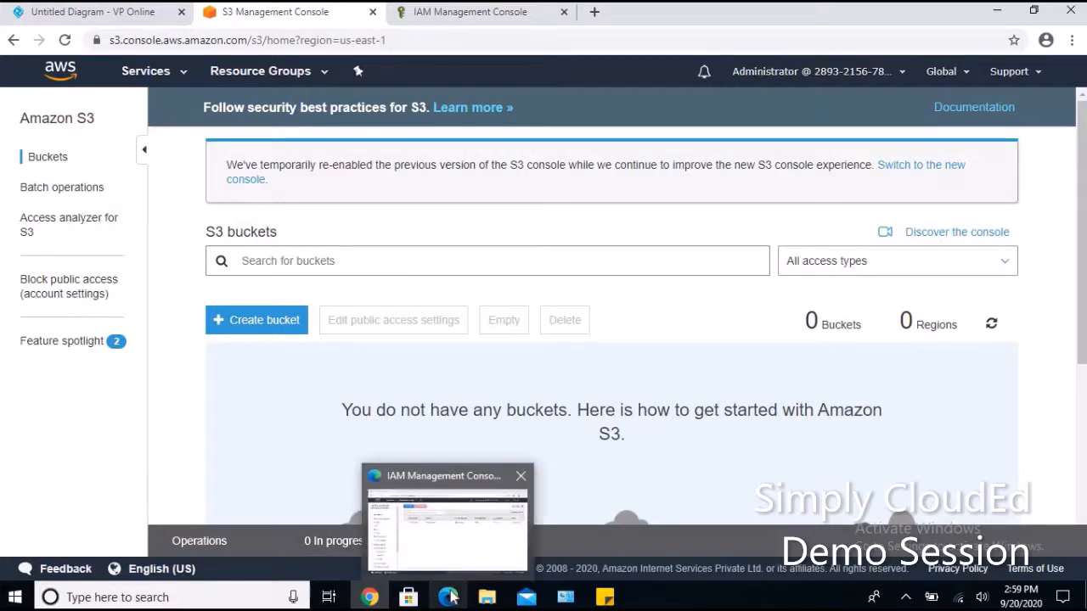
# Create the S3 bucket clouded-crossaccountaccess in US East (N. Virginia).
pyautogui.click(451, 597)
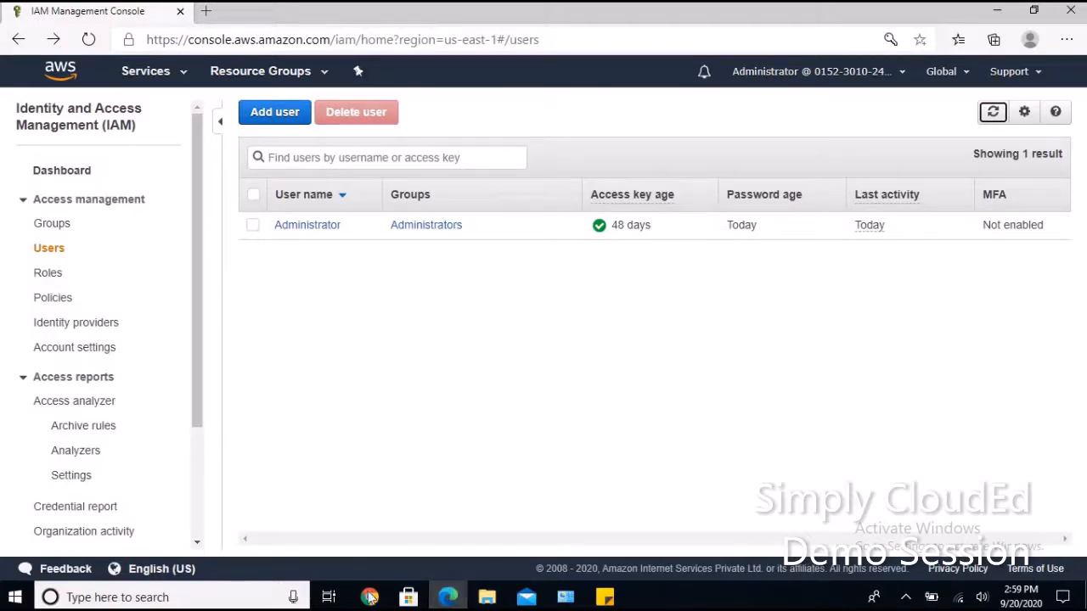
pyautogui.click(370, 598)
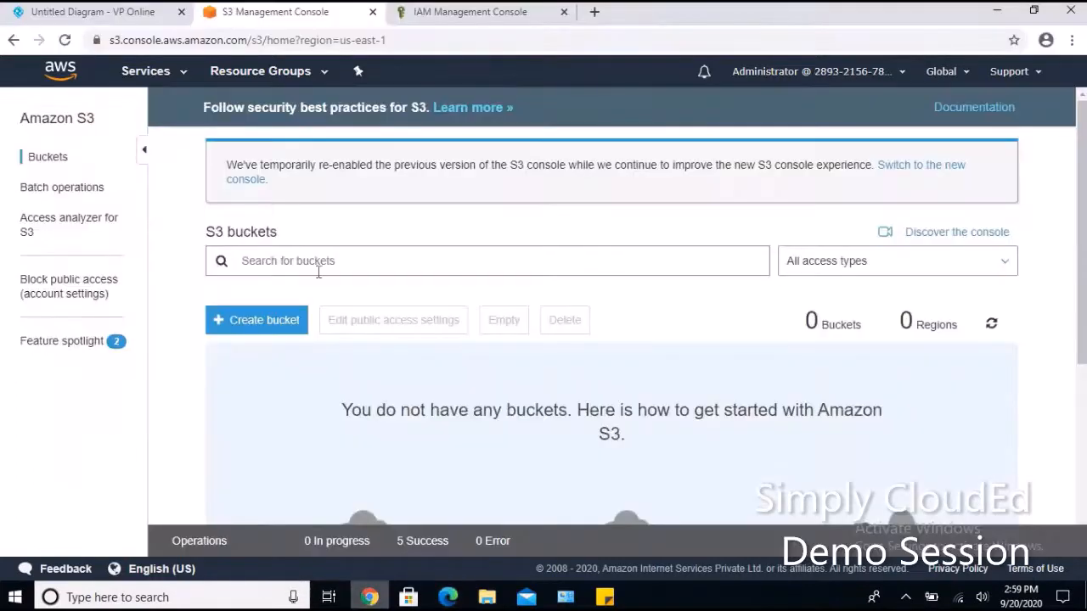
pyautogui.click(284, 328)
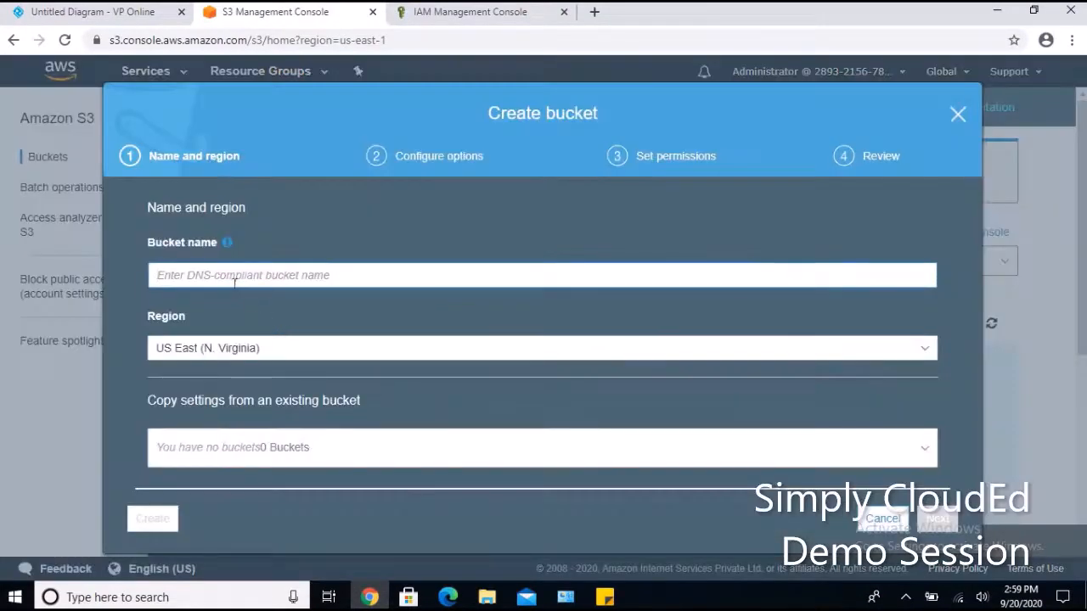
pyautogui.write('clou')
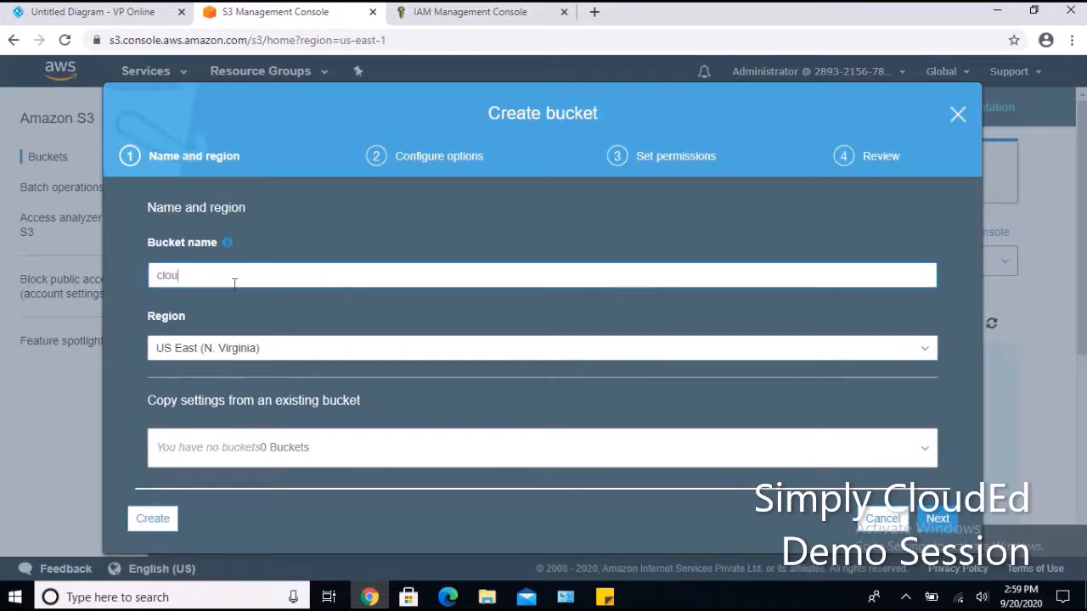
pyautogui.write('ded-acce')
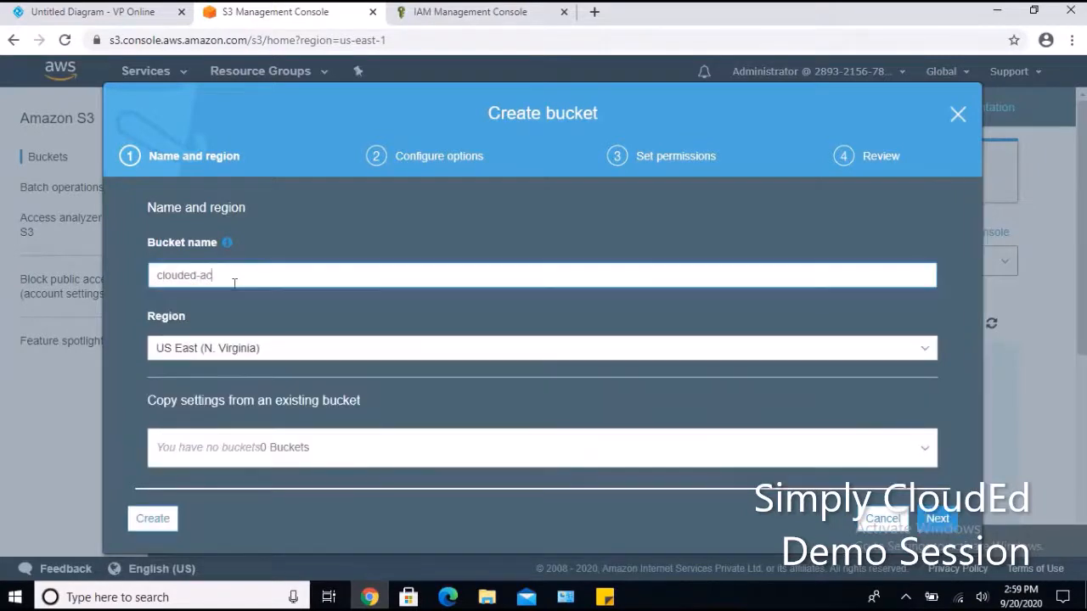
pyautogui.press('BackSpace')
pyautogui.press('BackSpace')
pyautogui.press('BackSpace')
pyautogui.press('BackSpace')
pyautogui.write('crossaccountaccess')
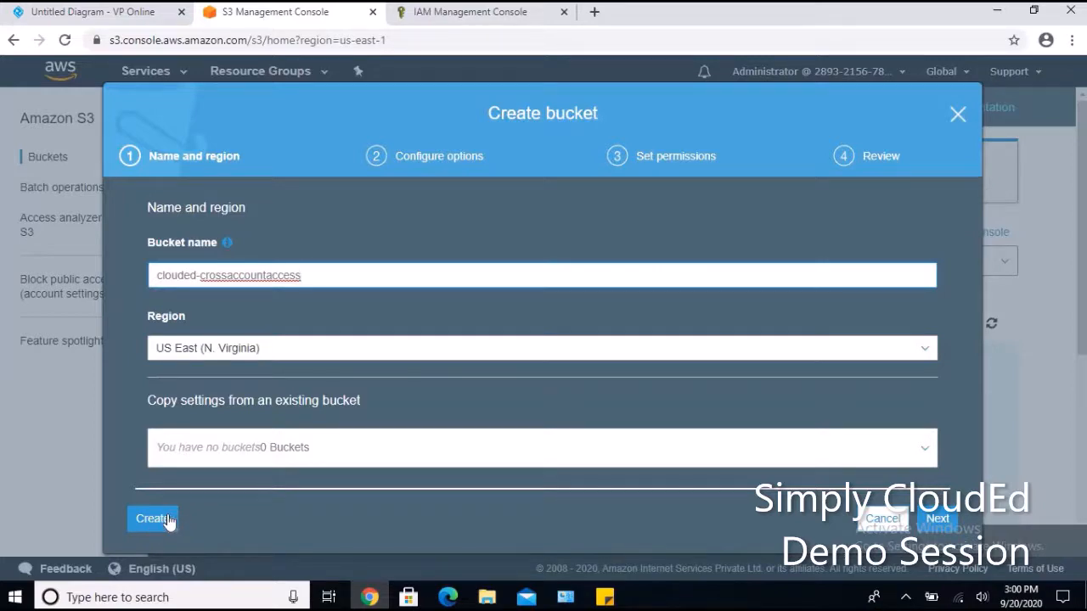
pyautogui.click(169, 521)
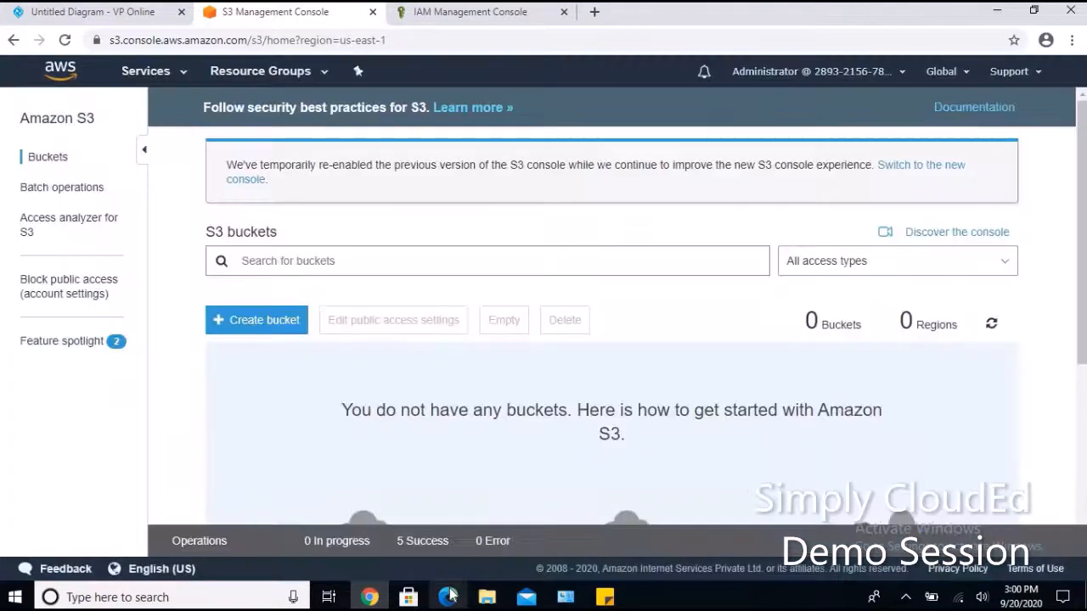
pyautogui.click(449, 597)
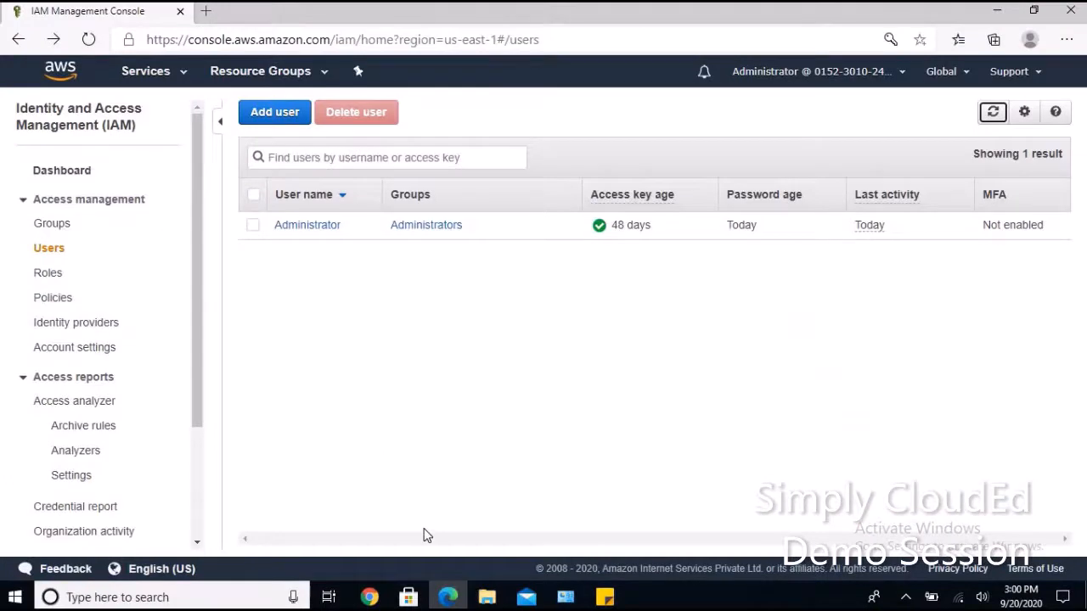
# Define IAM user clouded-testuser with console access, a custom password and no forced reset.
pyautogui.click(285, 113)
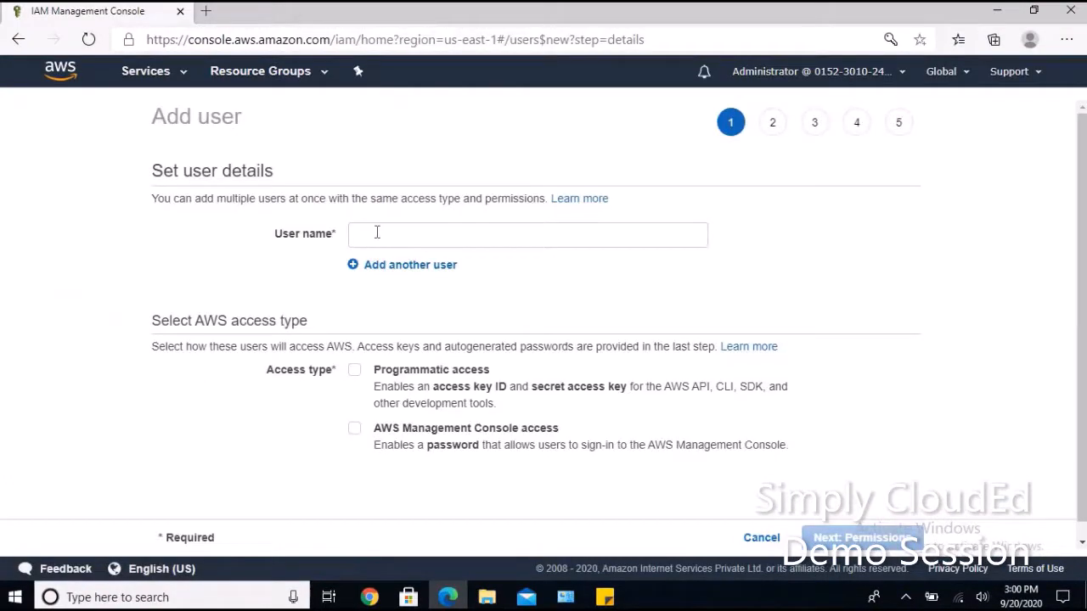
pyautogui.click(377, 232)
pyautogui.write('clouded')
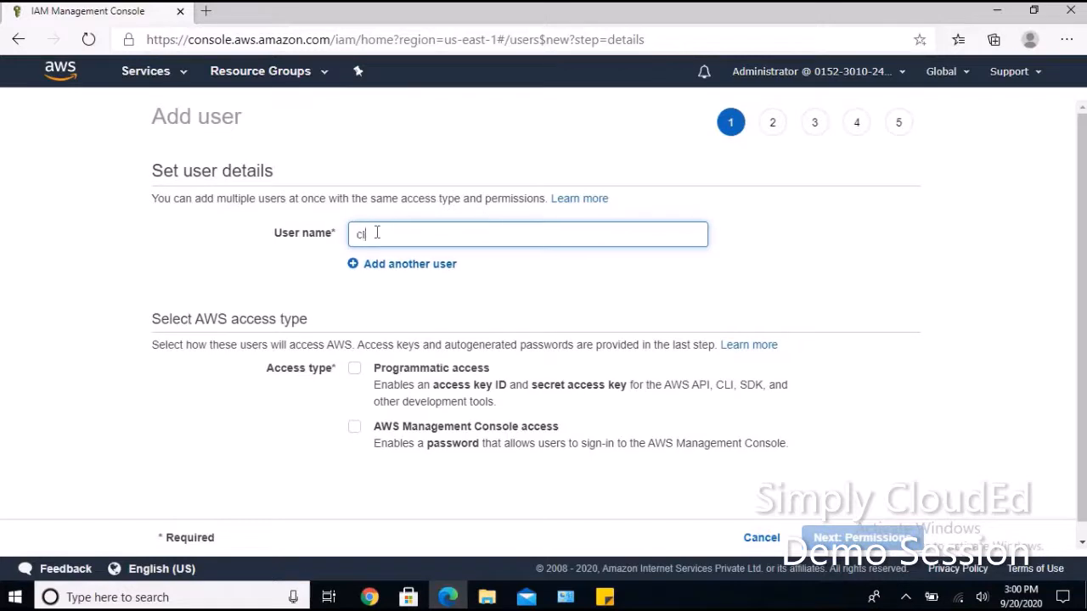
pyautogui.press('BackSpace')
pyautogui.press('BackSpace')
pyautogui.write('ded-testuser')
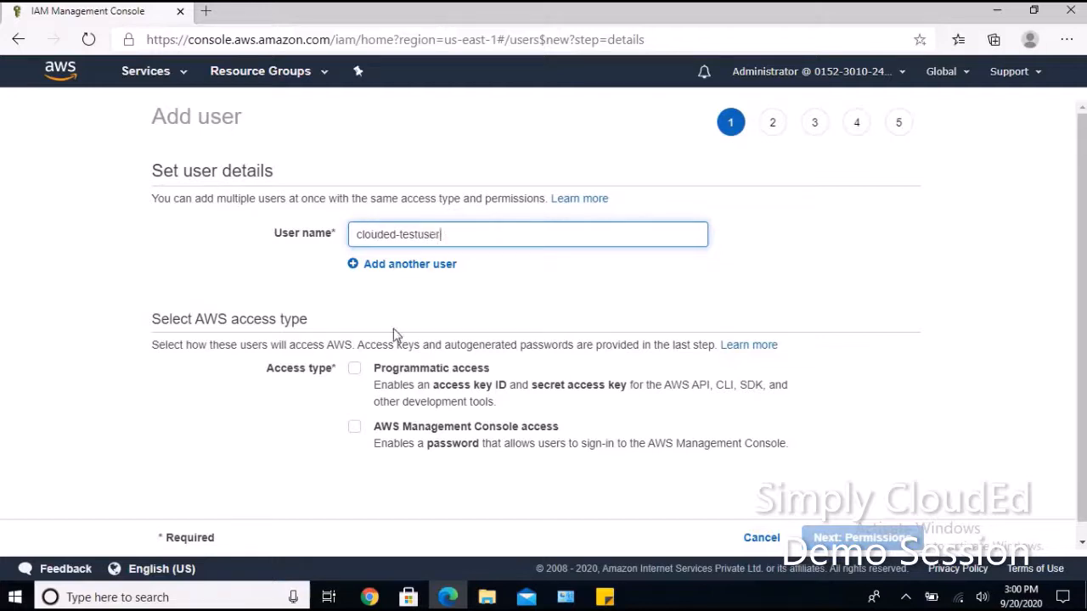
pyautogui.click(355, 428)
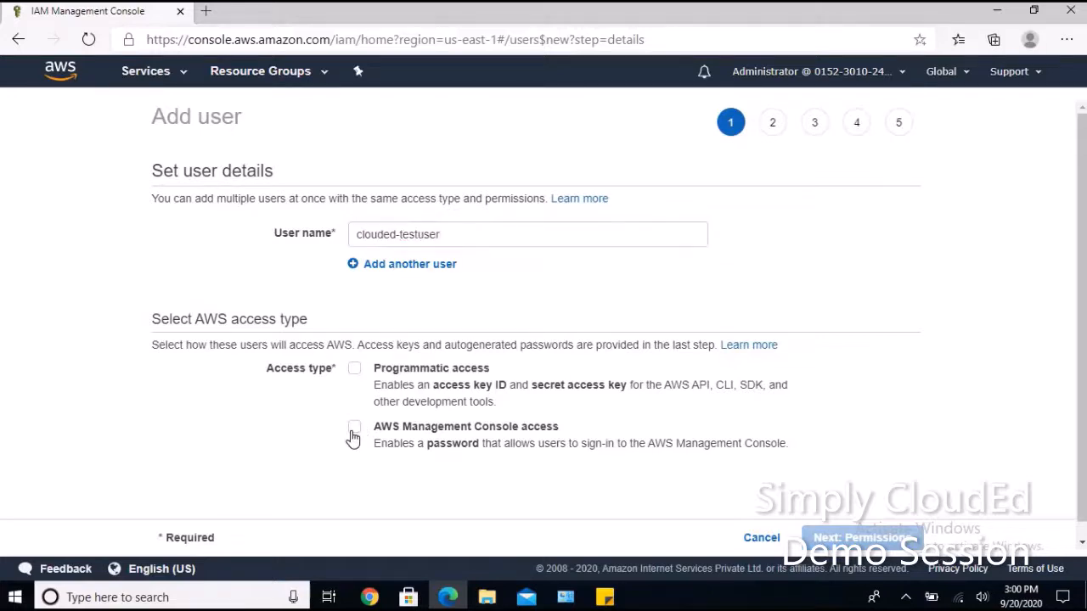
pyautogui.scroll(-2, 422, 426)
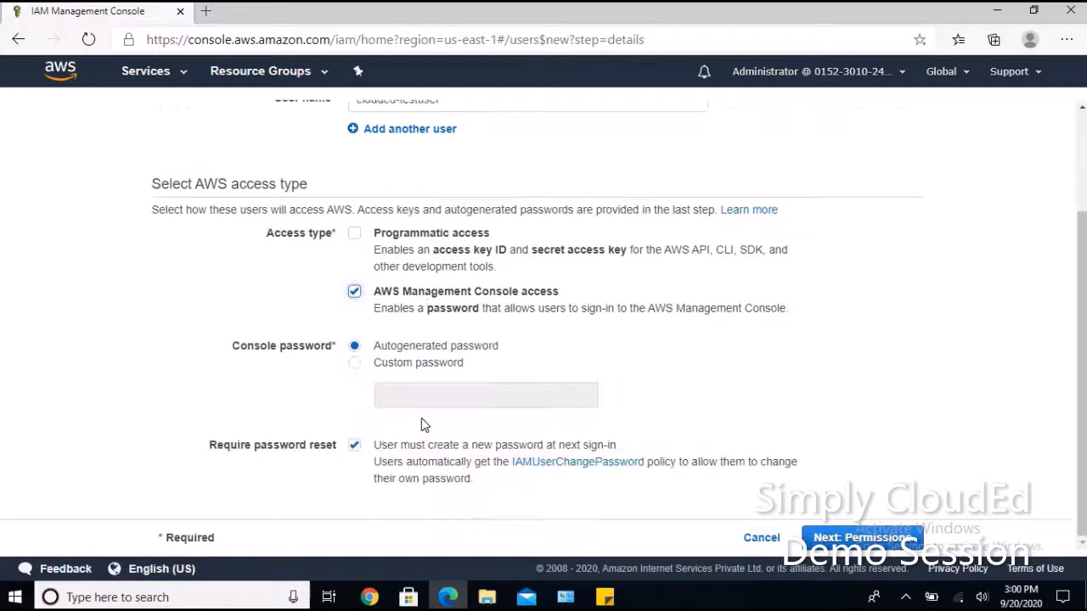
pyautogui.click(384, 366)
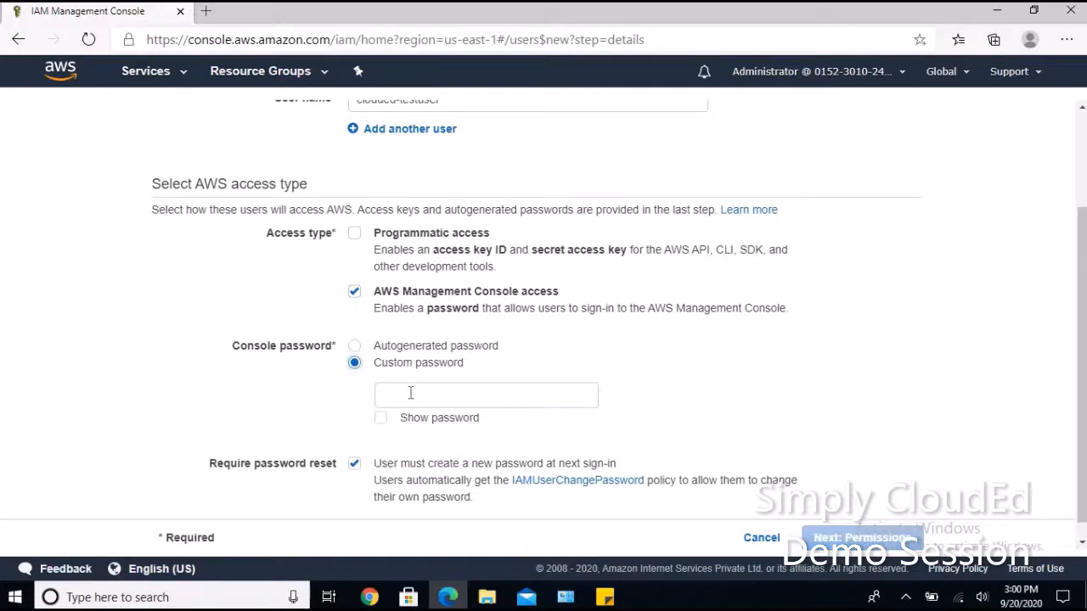
pyautogui.click(410, 393)
pyautogui.write('****')
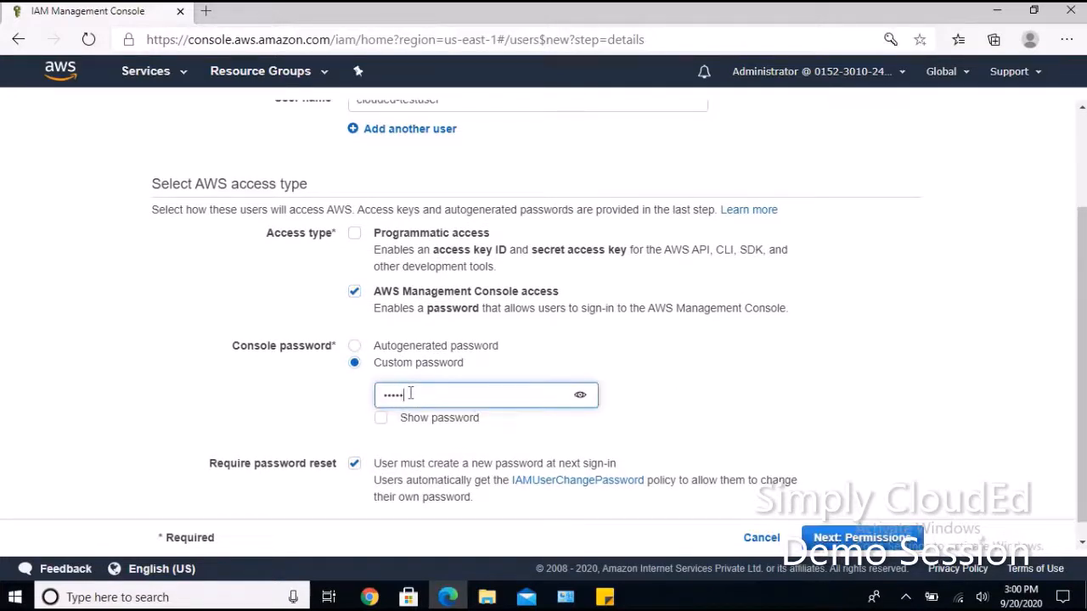
pyautogui.write('****')
pyautogui.click(355, 465)
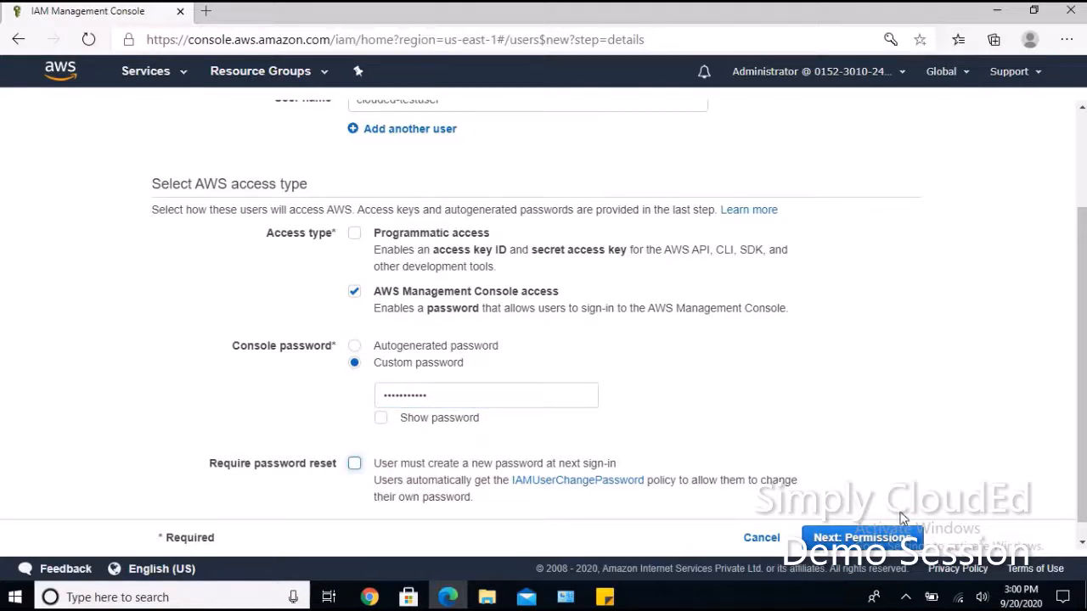
# Skip permissions and tags, create the user, and bring the S3 console back.
pyautogui.click(887, 537)
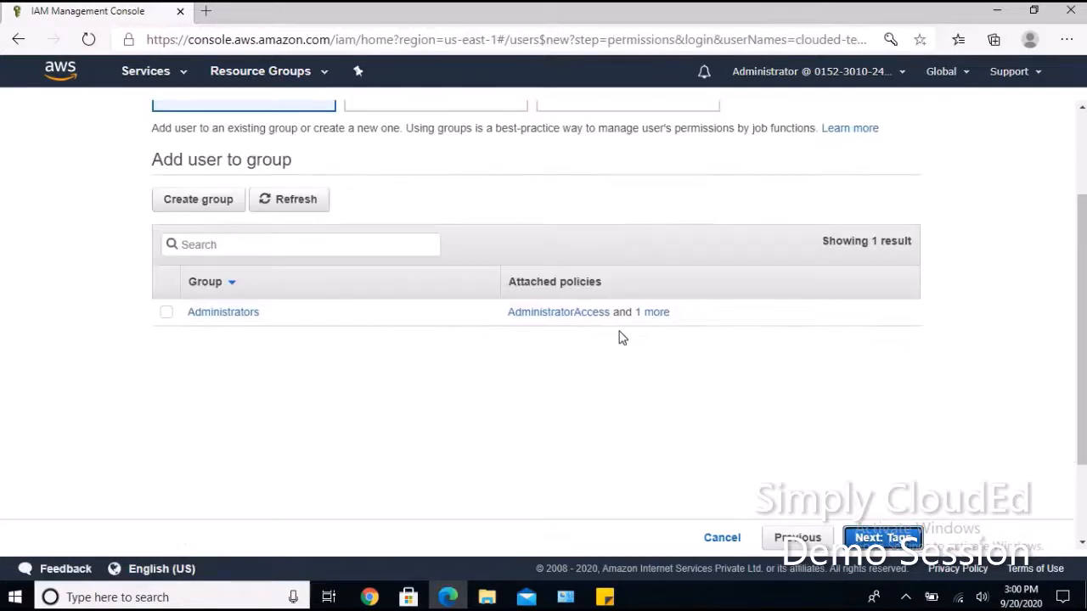
pyautogui.scroll(2, 621, 338)
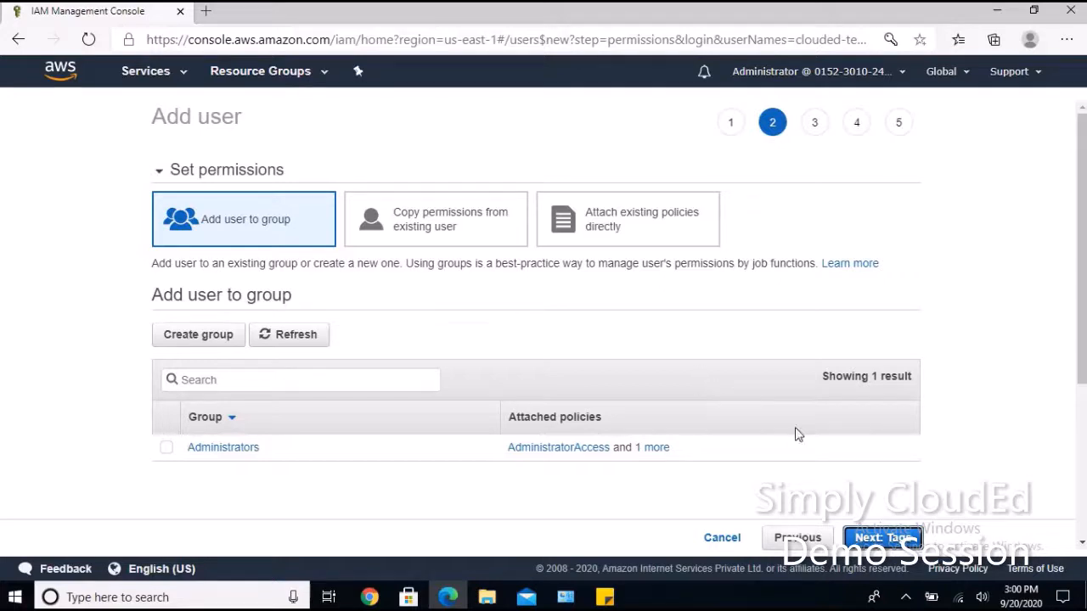
pyautogui.click(870, 540)
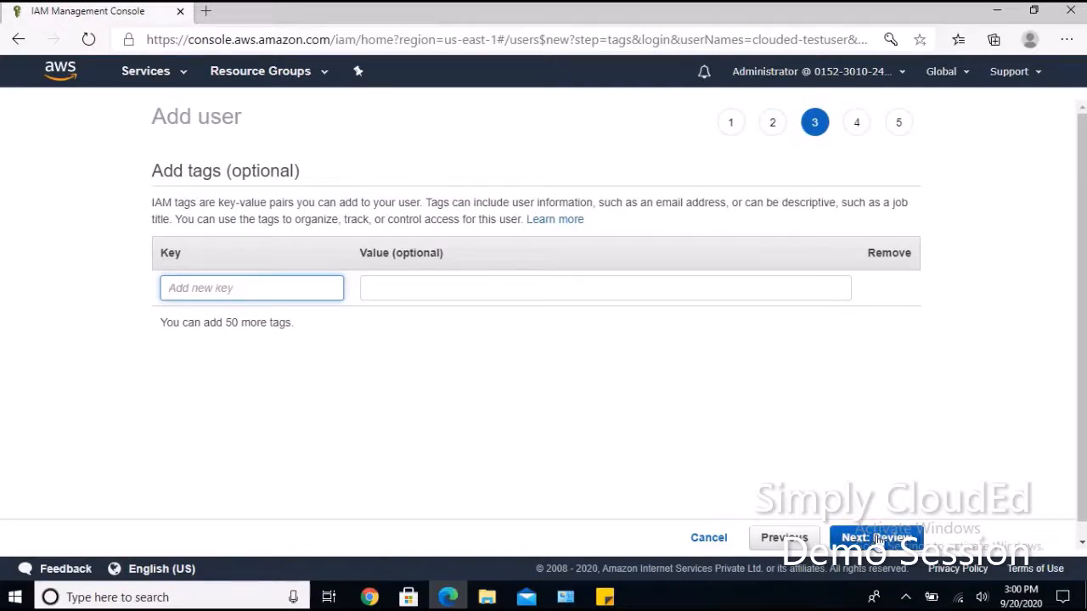
pyautogui.click(878, 540)
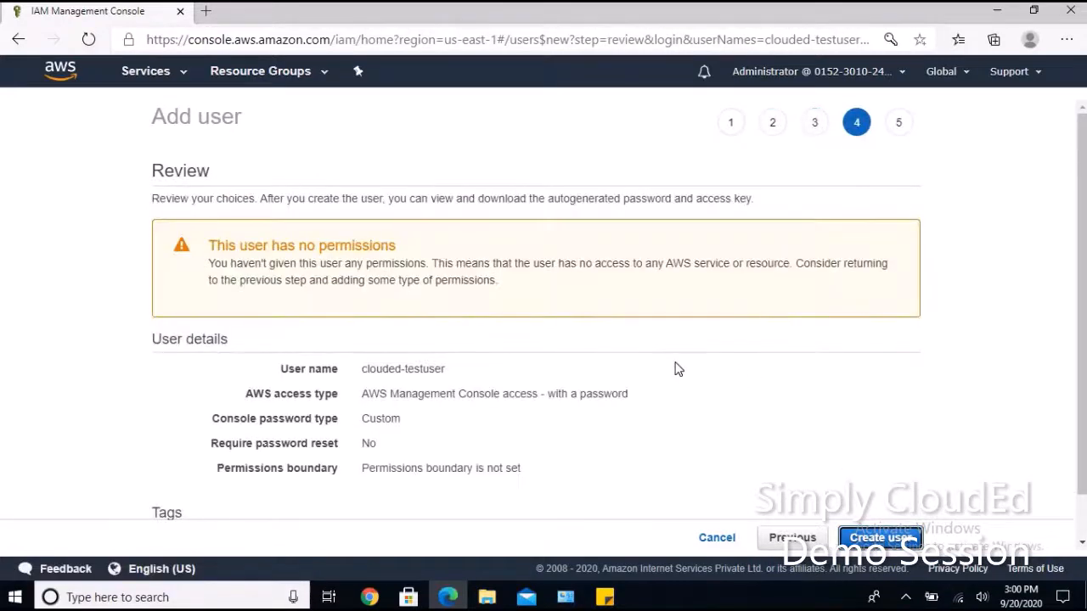
pyautogui.scroll(-1, 676, 369)
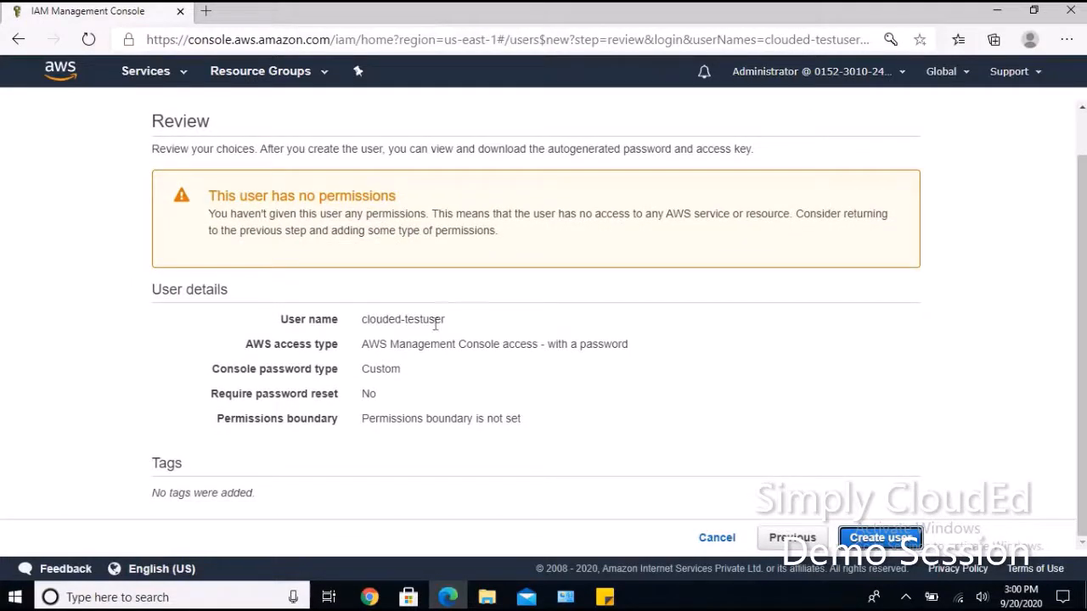
pyautogui.click(891, 548)
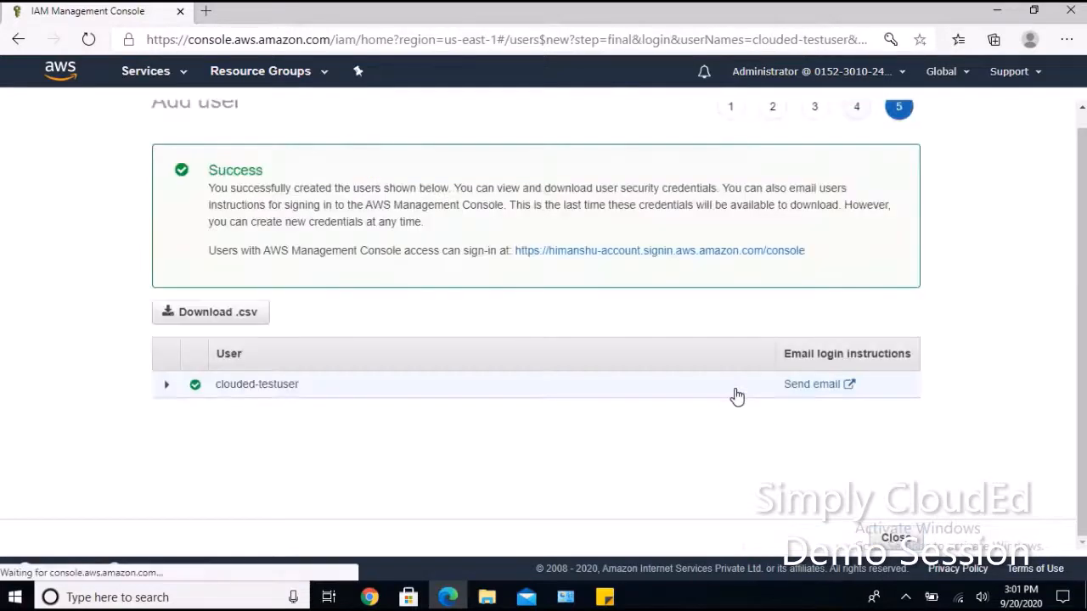
pyautogui.click(883, 538)
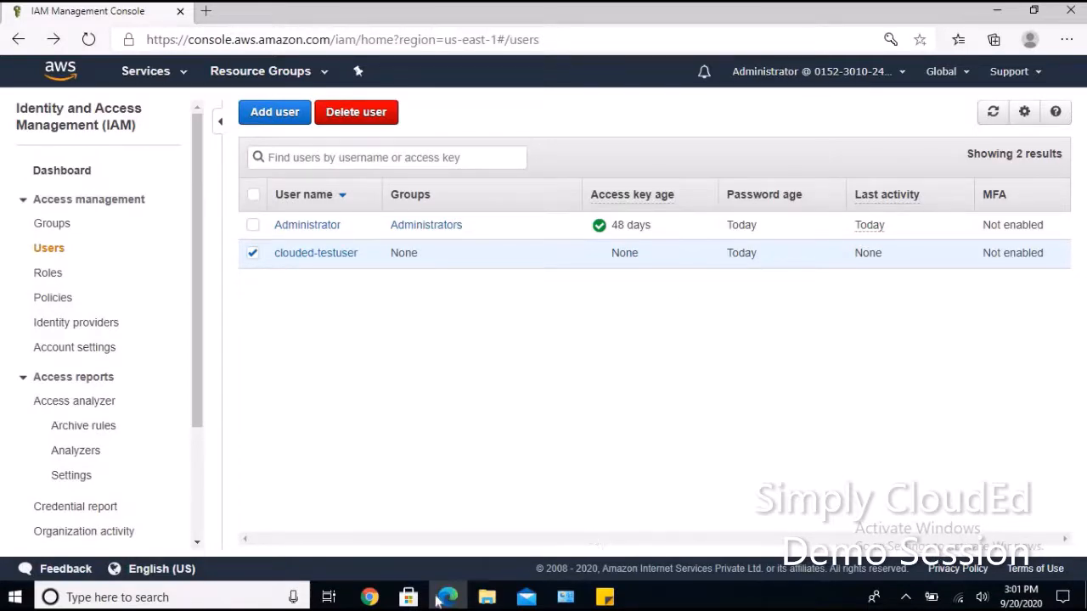
pyautogui.moveTo(371, 598)
pyautogui.click(329, 536)
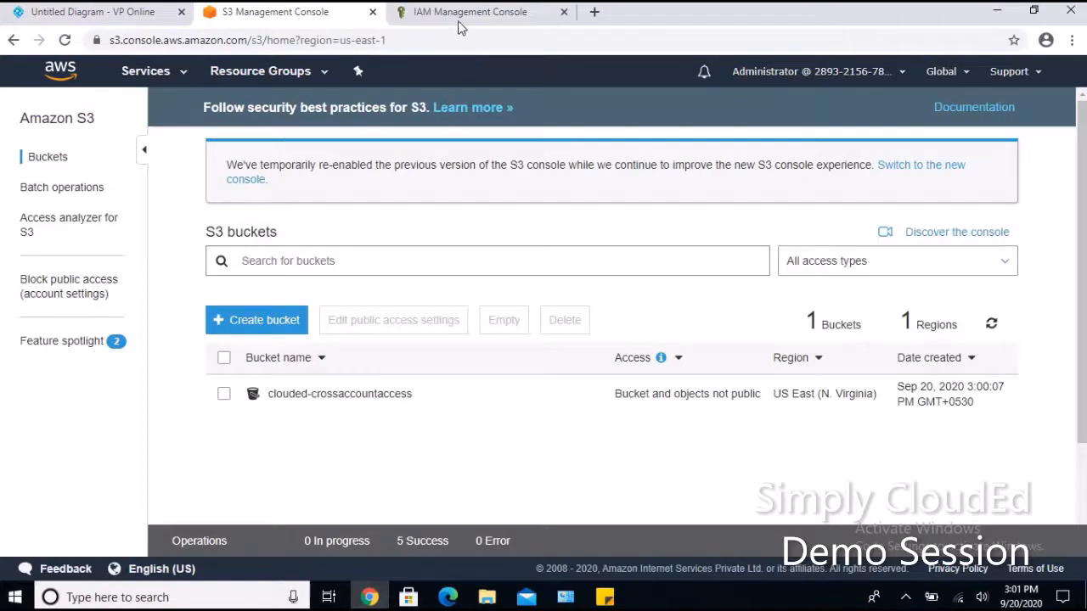
# Start a new IAM role with the EC2 use case and reach its permissions step.
pyautogui.click(441, 17)
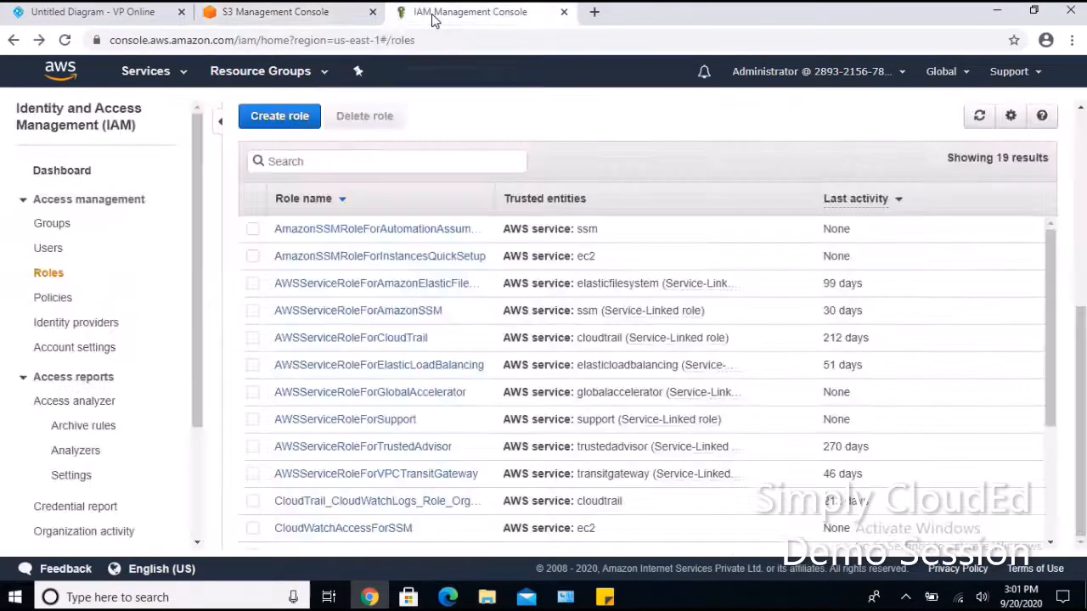
pyautogui.click(289, 115)
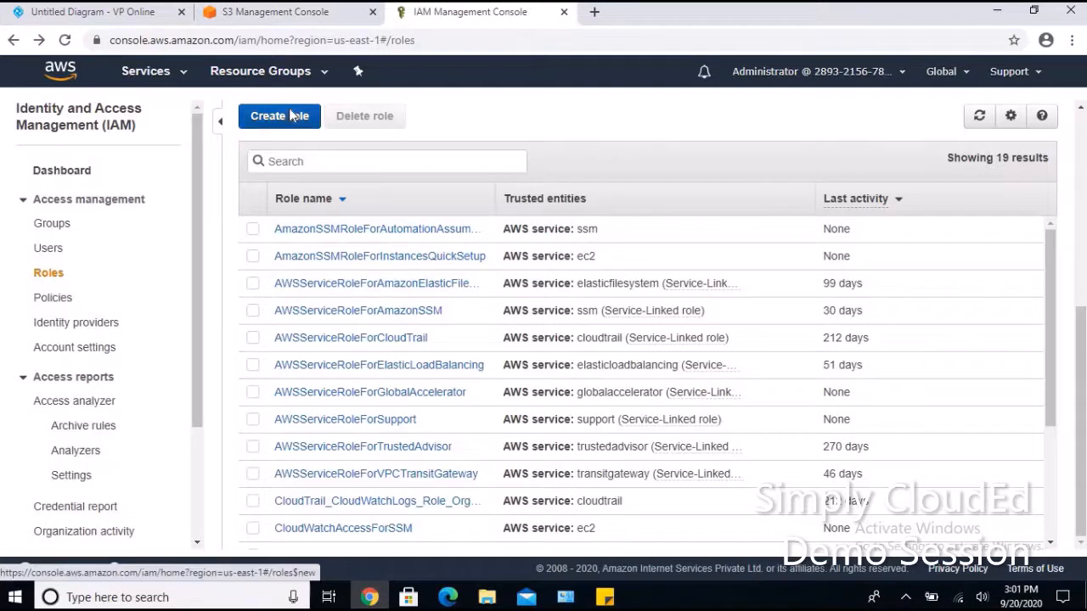
pyautogui.click(233, 367)
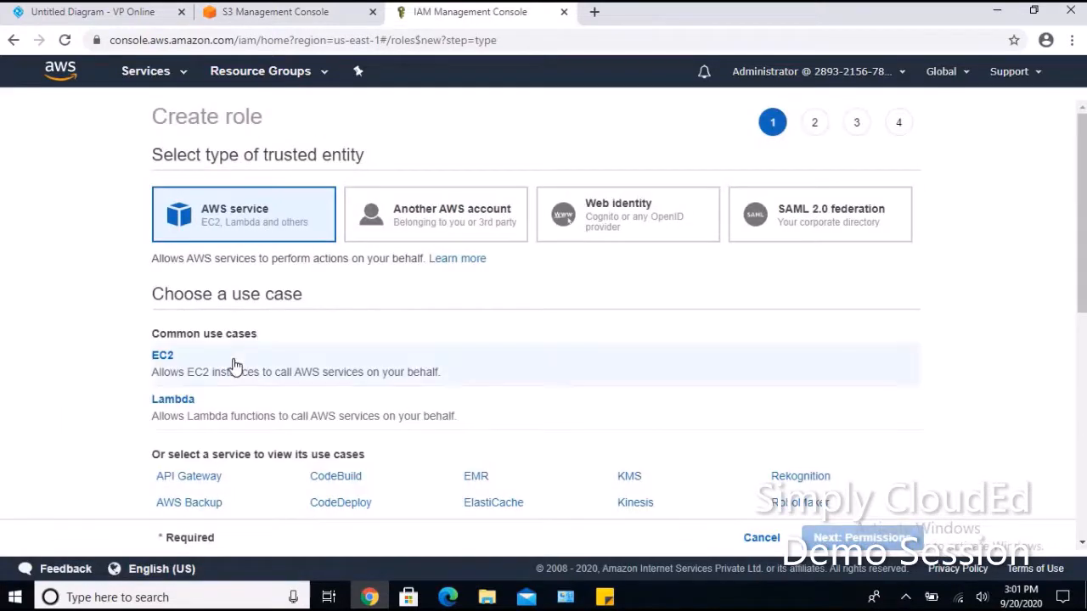
pyautogui.click(839, 540)
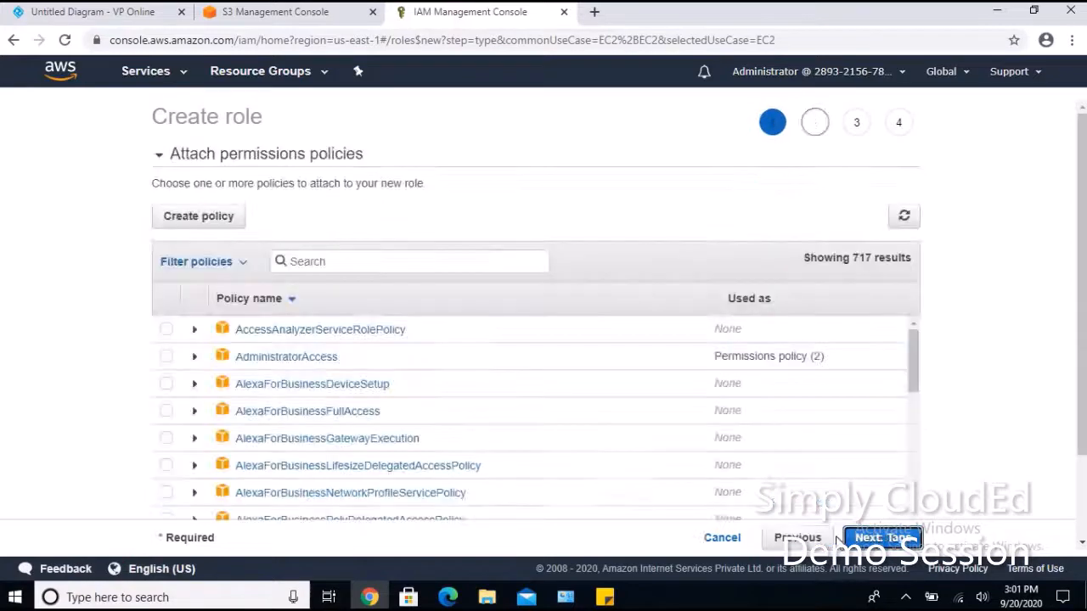
# Open Create policy in a new tab, glancing at the diagram along the way.
pyautogui.click(232, 224)
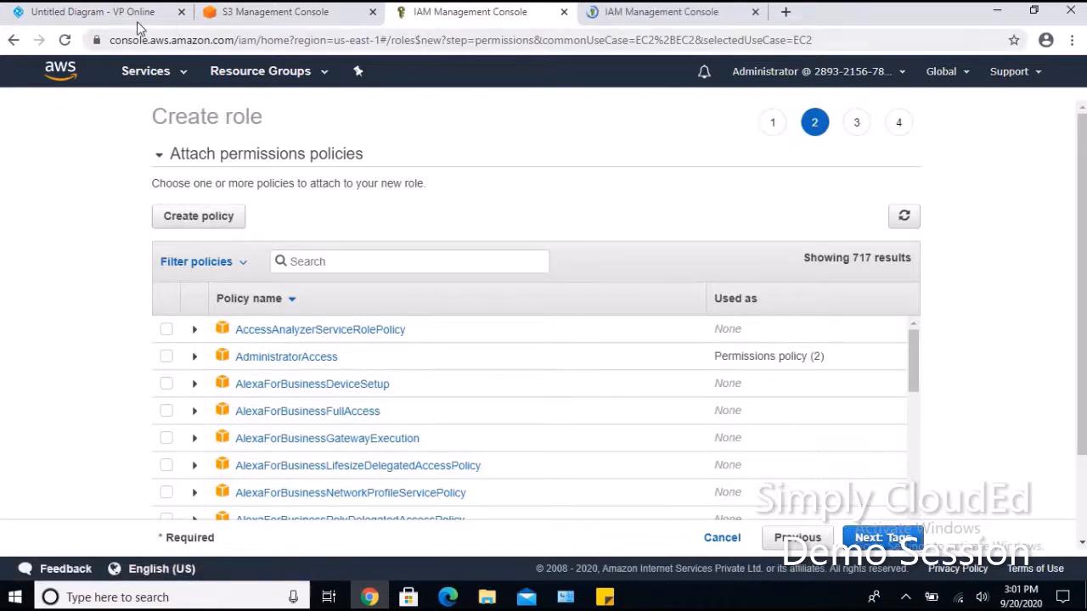
pyautogui.click(100, 15)
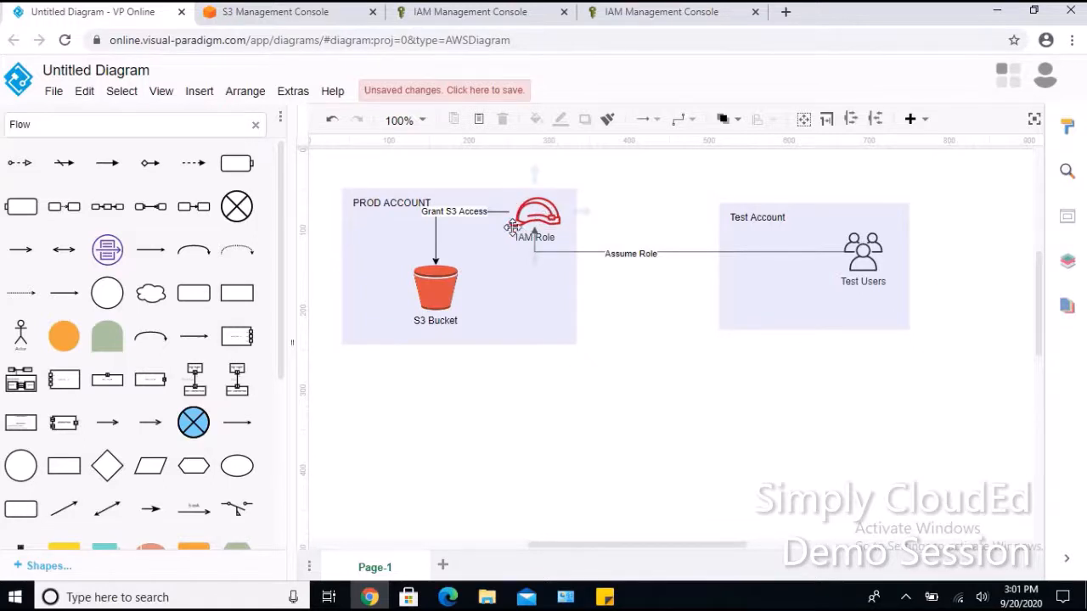
pyautogui.click(625, 12)
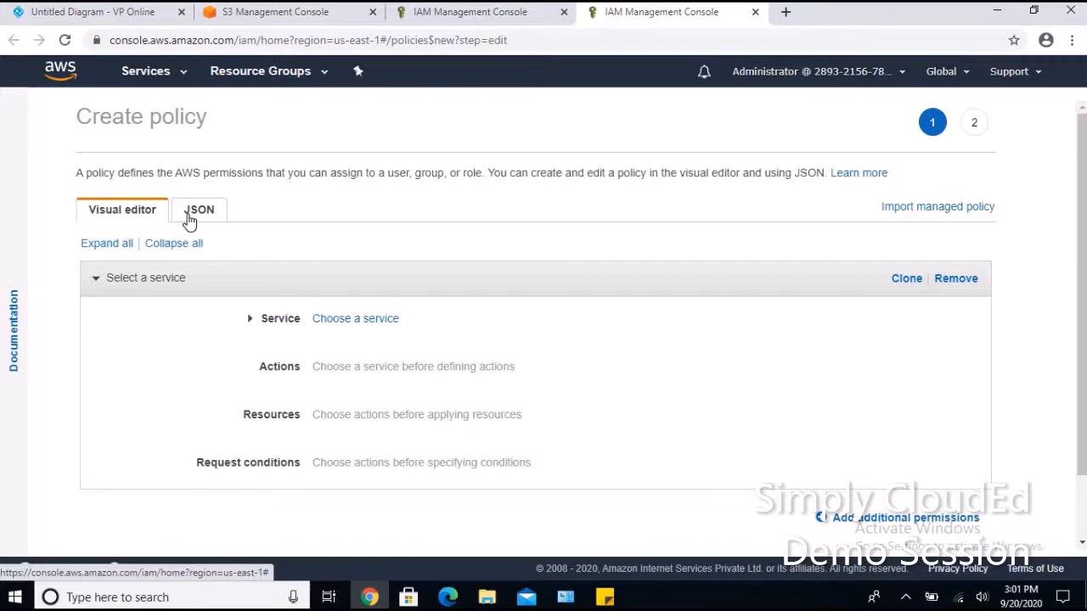
# Choose S3 as the policy service and allow ListBucket and ListAllMyBuckets.
pyautogui.click(363, 329)
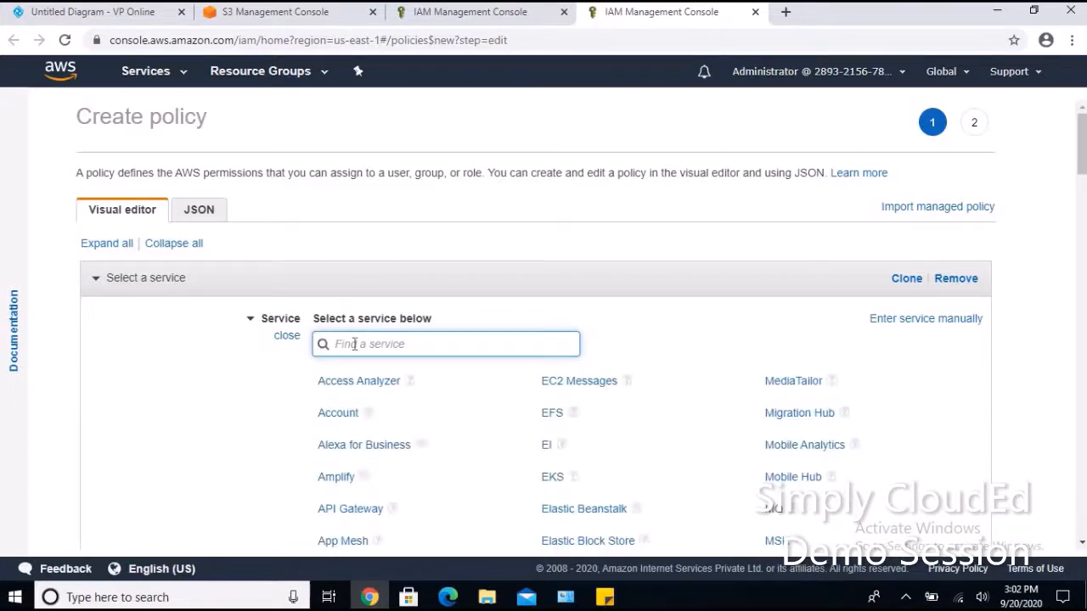
pyautogui.write('s3')
pyautogui.click(328, 382)
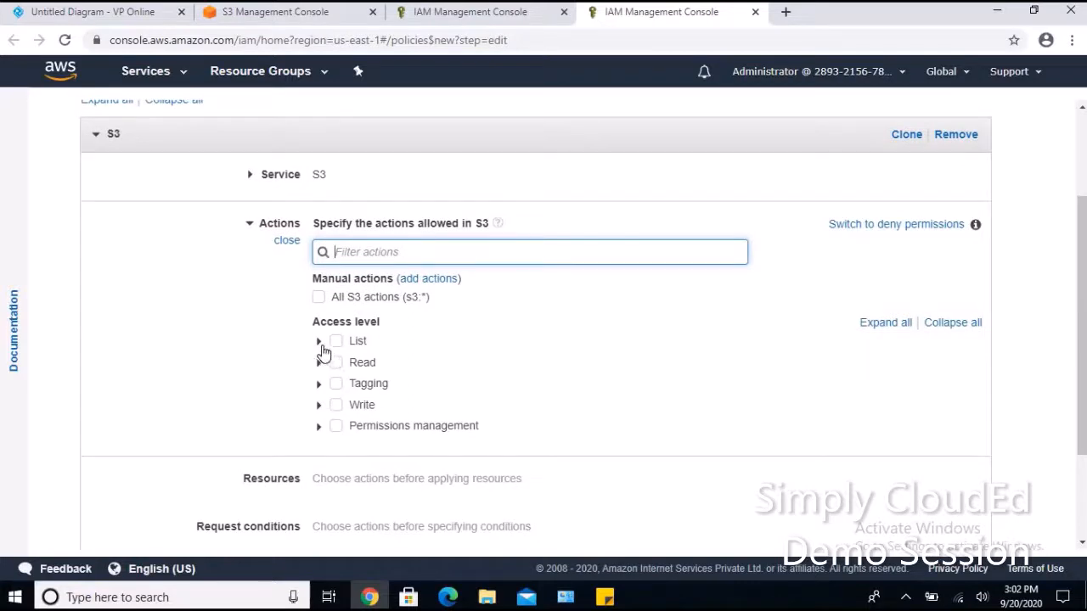
pyautogui.click(323, 348)
pyautogui.scroll(-1, 342, 377)
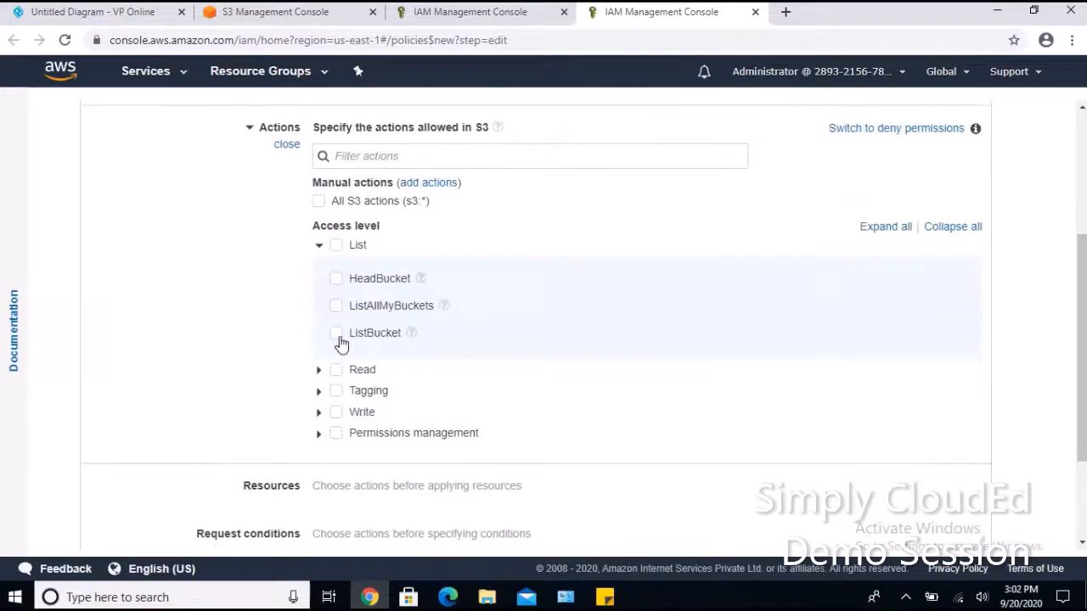
pyautogui.click(337, 335)
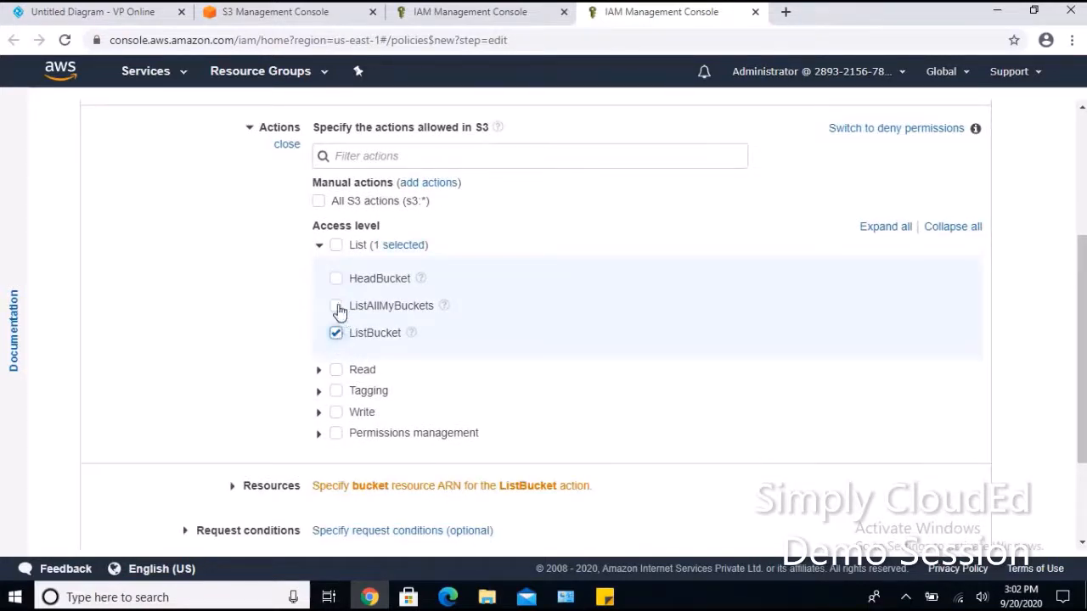
pyautogui.click(336, 307)
pyautogui.scroll(-2, 336, 357)
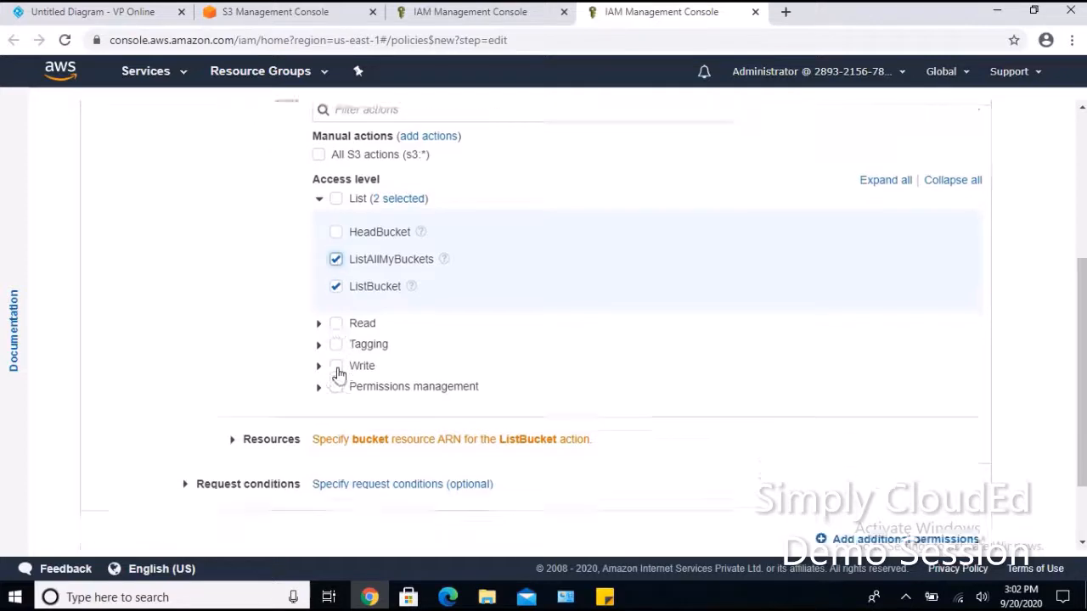
# Allow the Write actions CreateBucket, DeleteBucket and PutObject, and expand Resources.
pyautogui.click(318, 295)
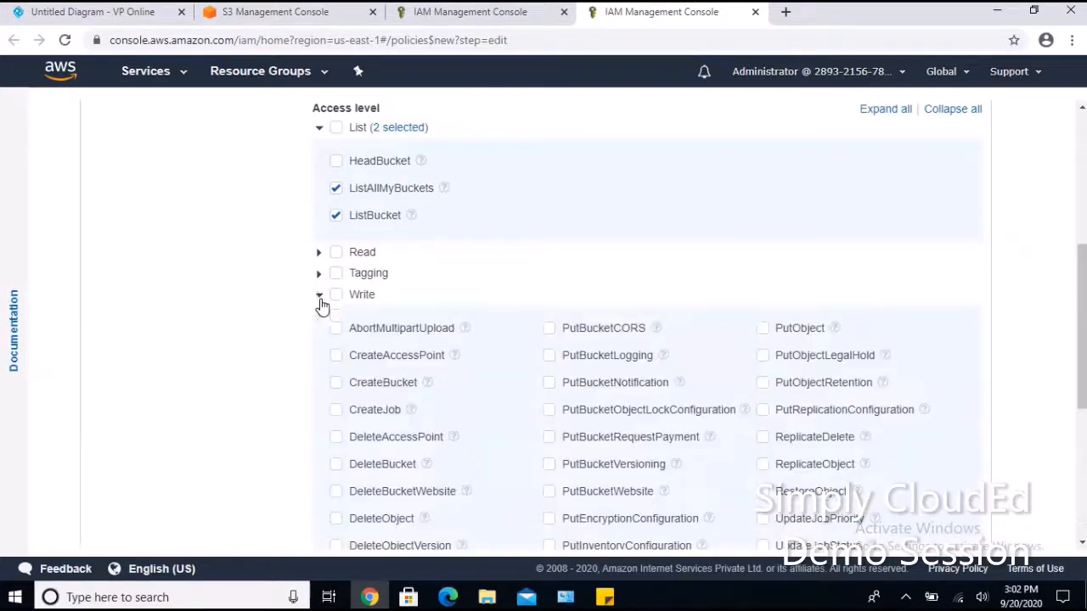
pyautogui.scroll(-1, 380, 331)
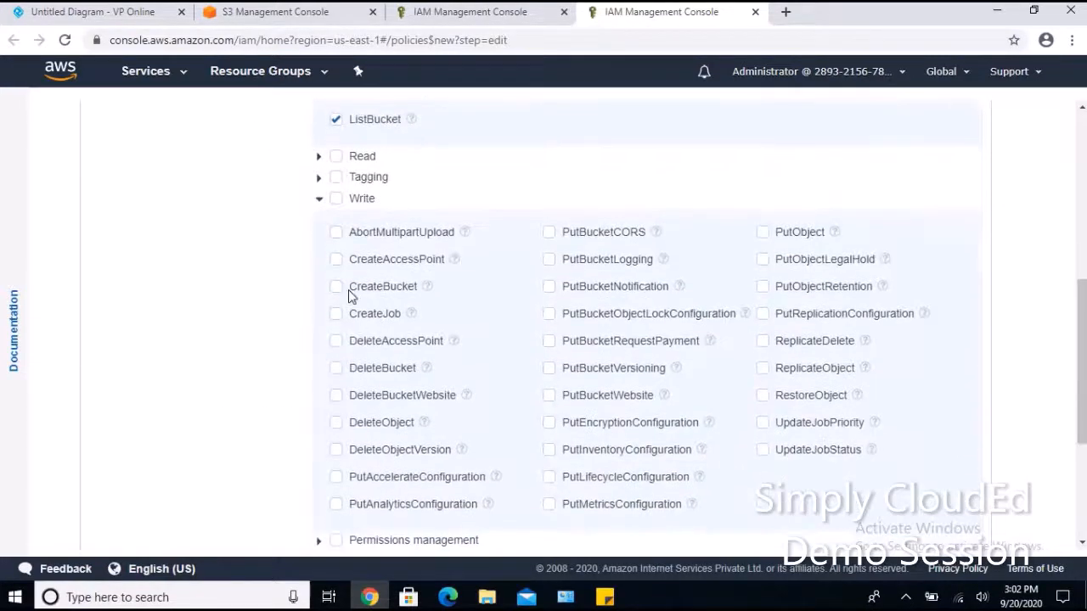
pyautogui.click(336, 289)
pyautogui.click(337, 370)
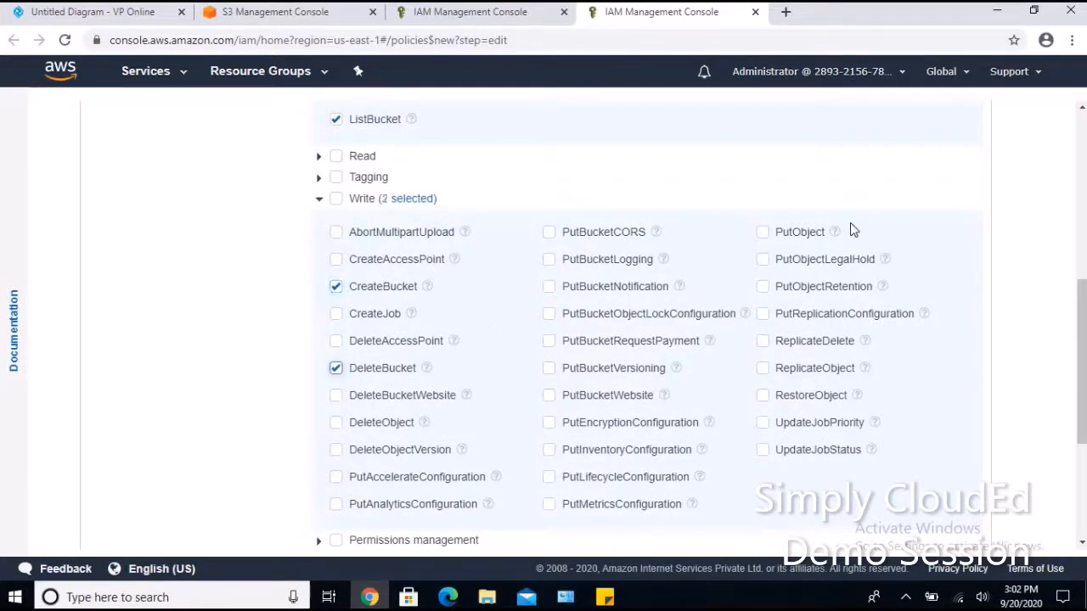
pyautogui.click(763, 235)
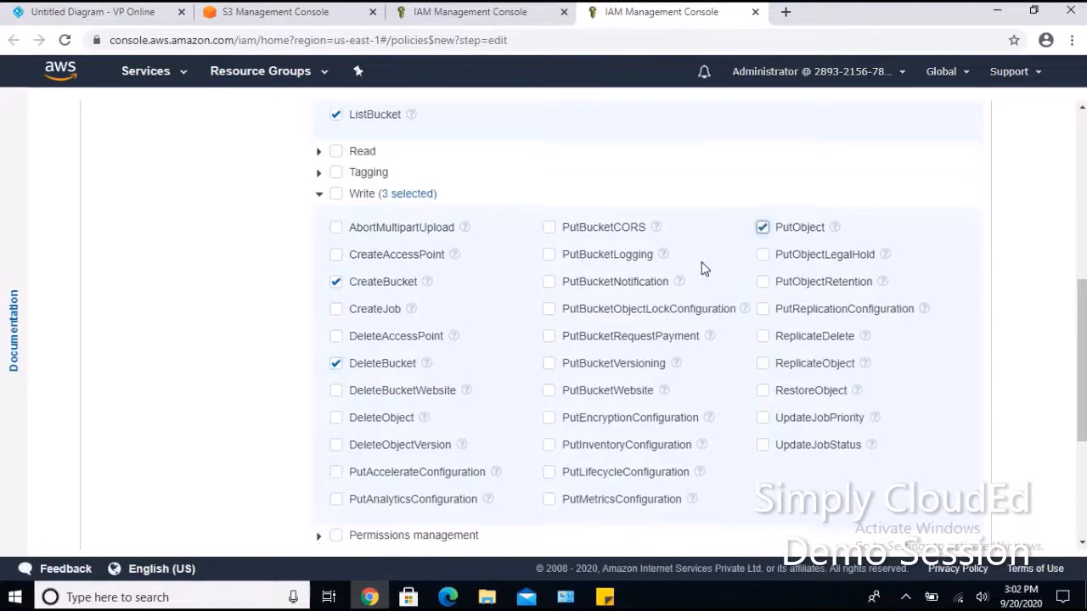
pyautogui.scroll(-3, 704, 266)
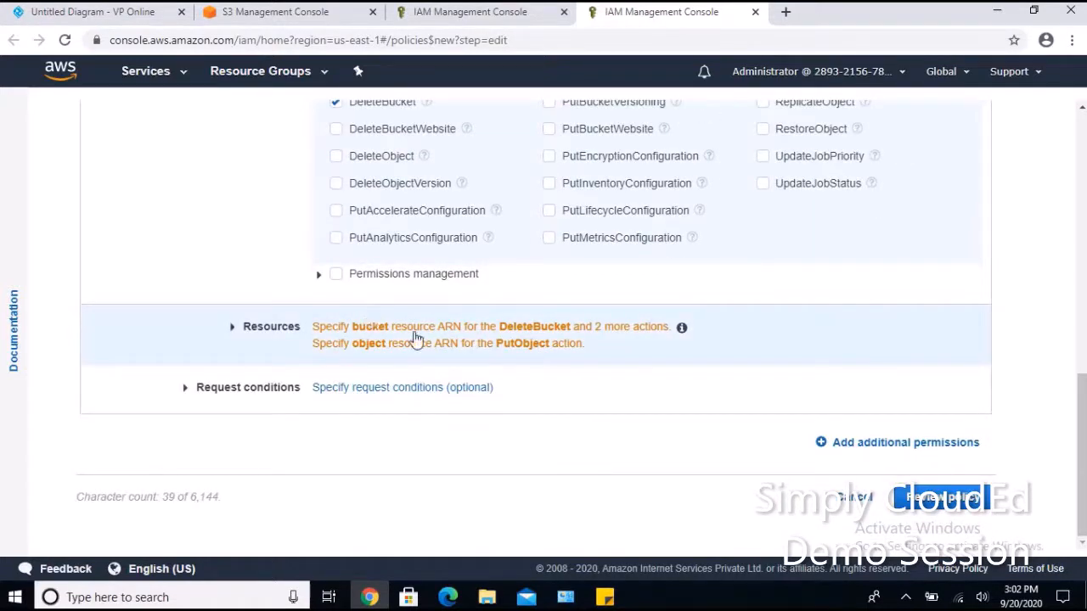
pyautogui.click(416, 339)
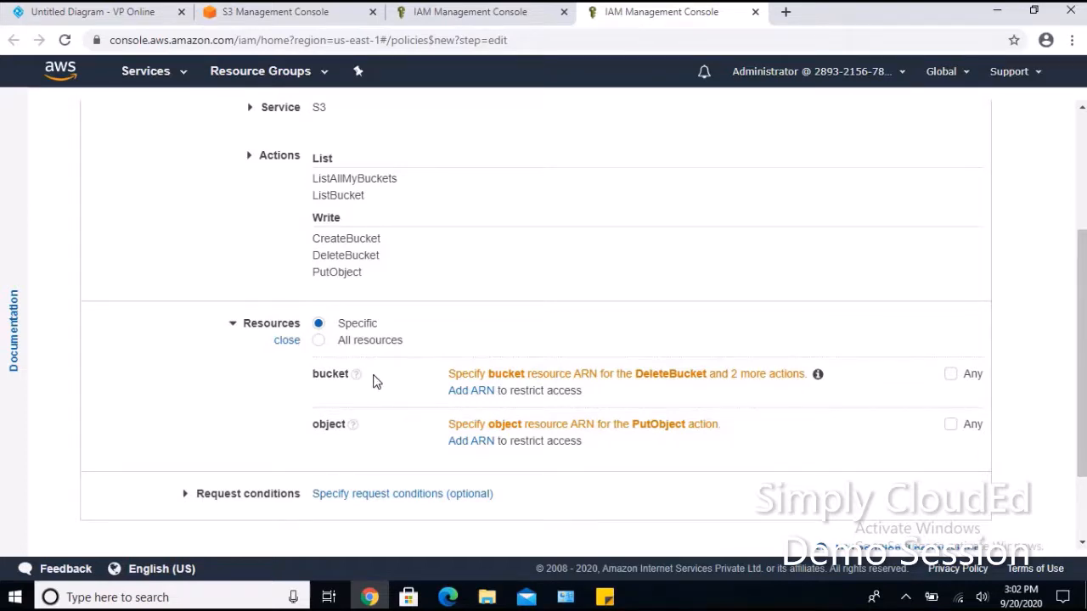
# Set the policy's bucket resource to Any, after checking clouded-crossaccountaccess in S3.
pyautogui.click(310, 19)
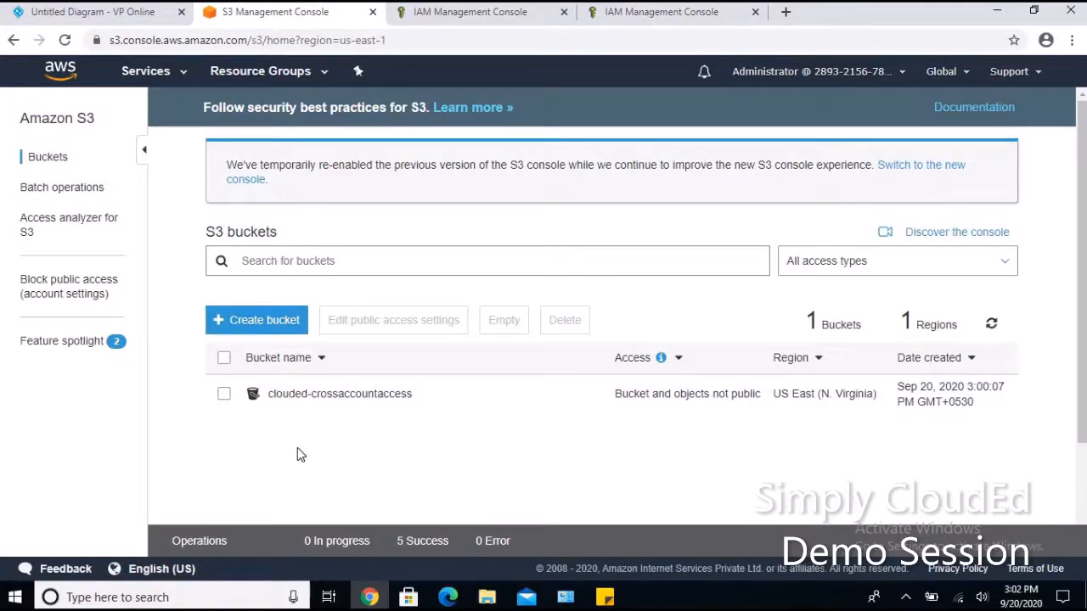
pyautogui.click(636, 17)
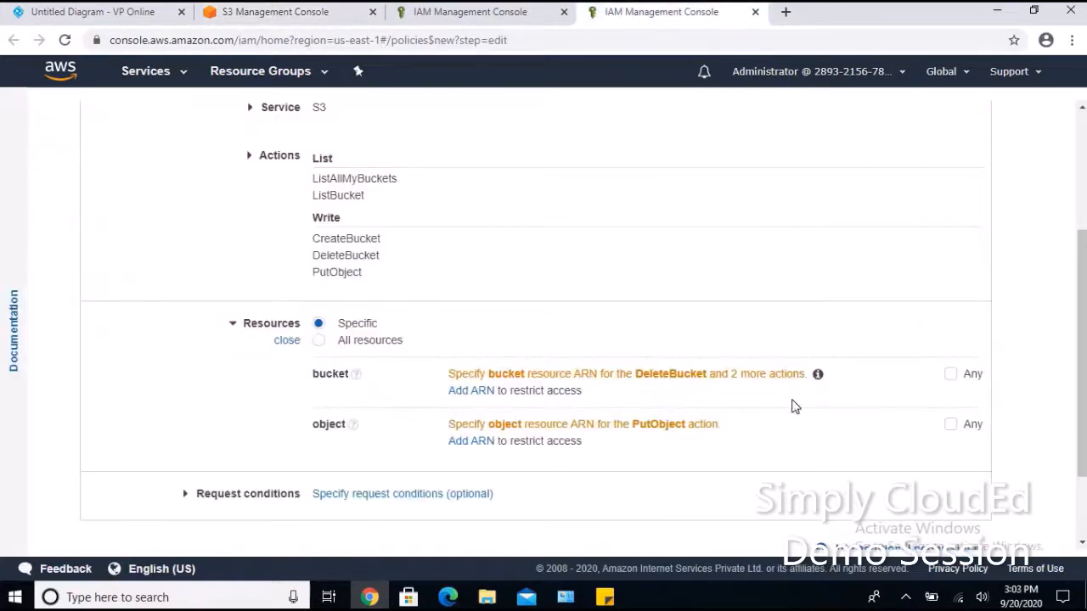
pyautogui.click(950, 375)
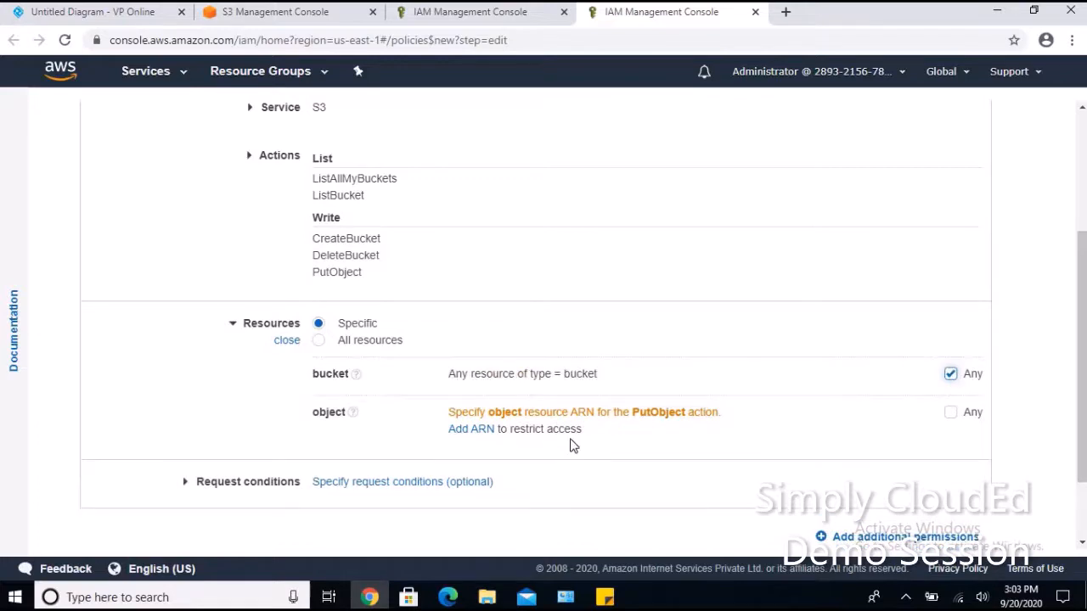
pyautogui.click(286, 28)
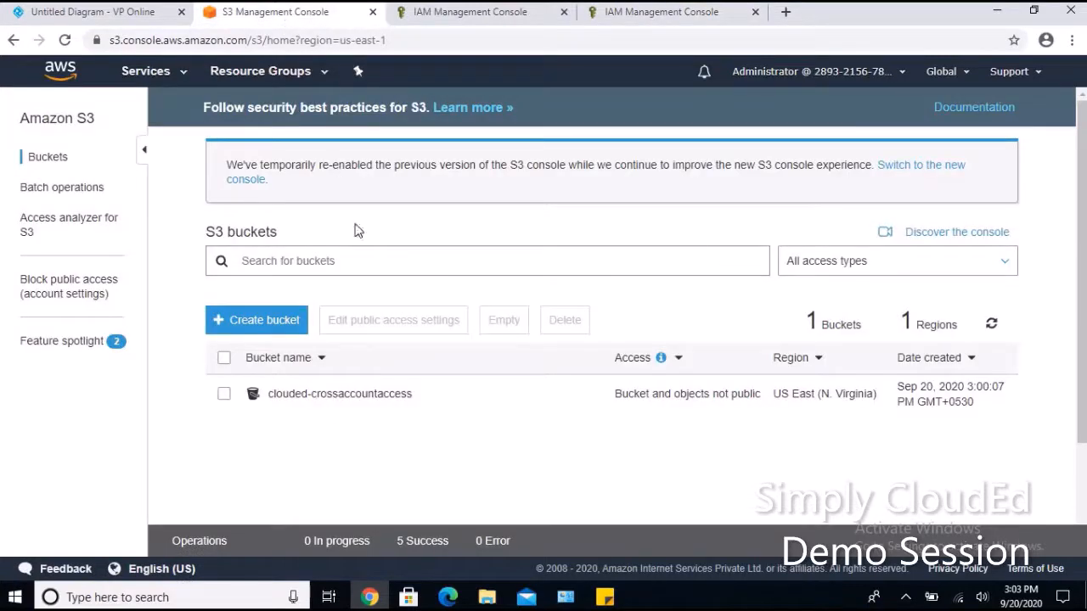
pyautogui.click(338, 405)
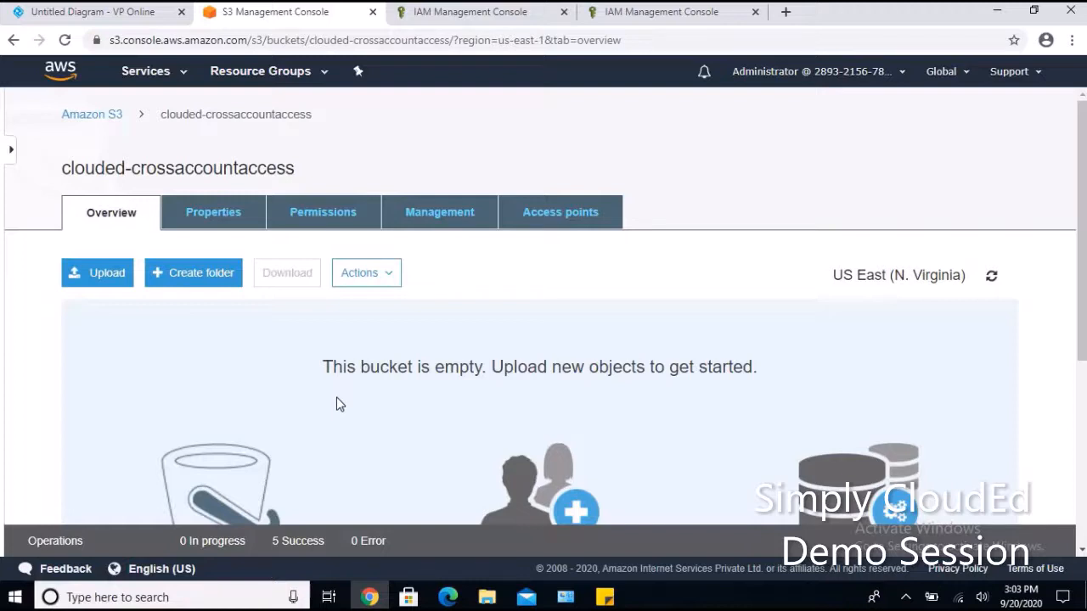
pyautogui.click(93, 114)
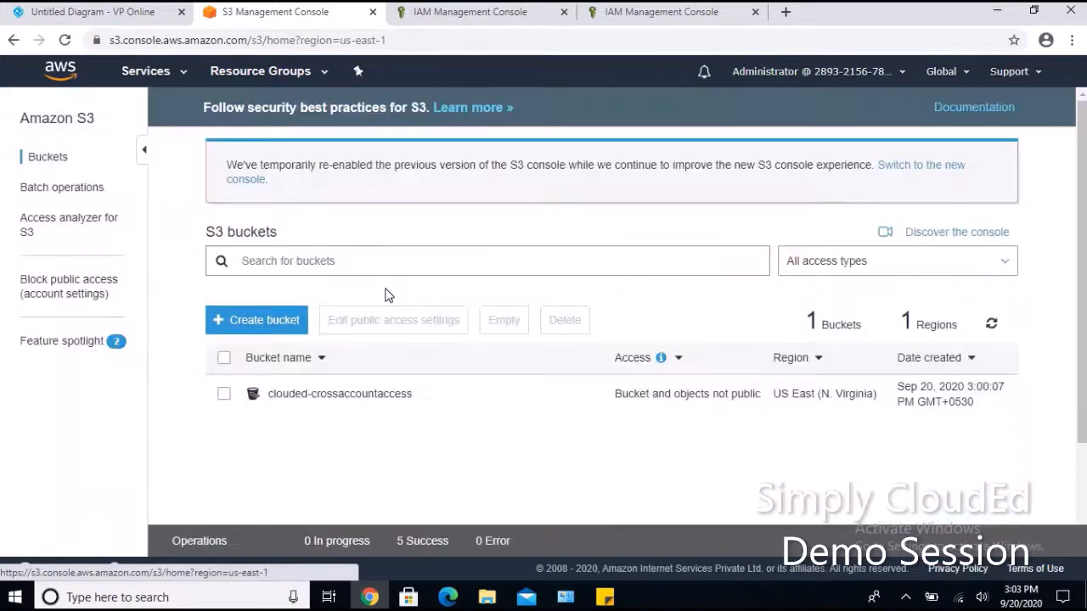
pyautogui.click(639, 15)
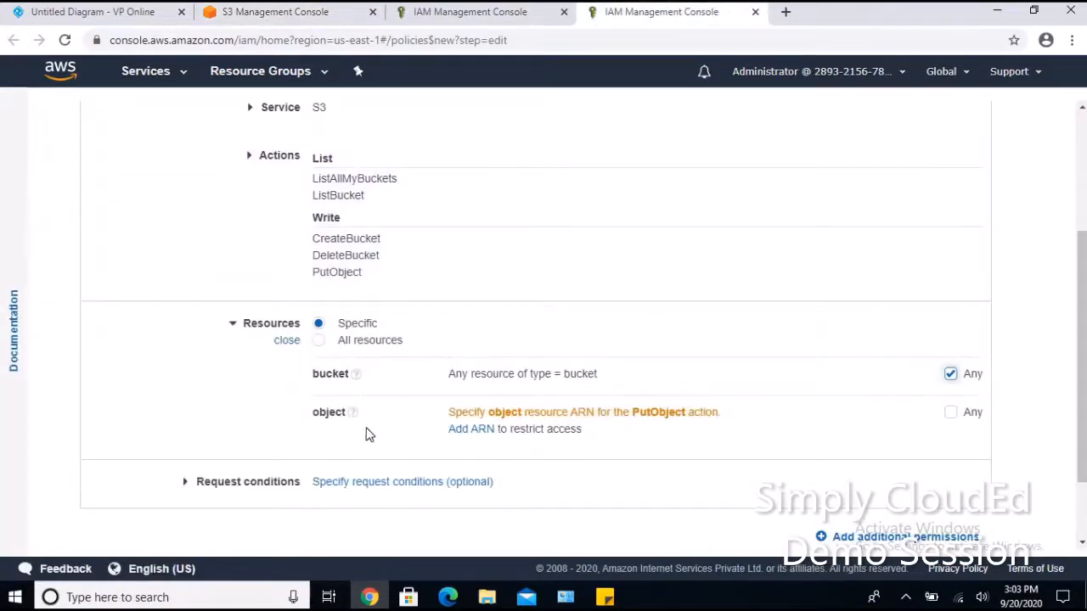
# Add the object ARN arn:aws:s3:::clouded-crossaccountaccess/* using the bucket name copied from S3.
pyautogui.click(478, 434)
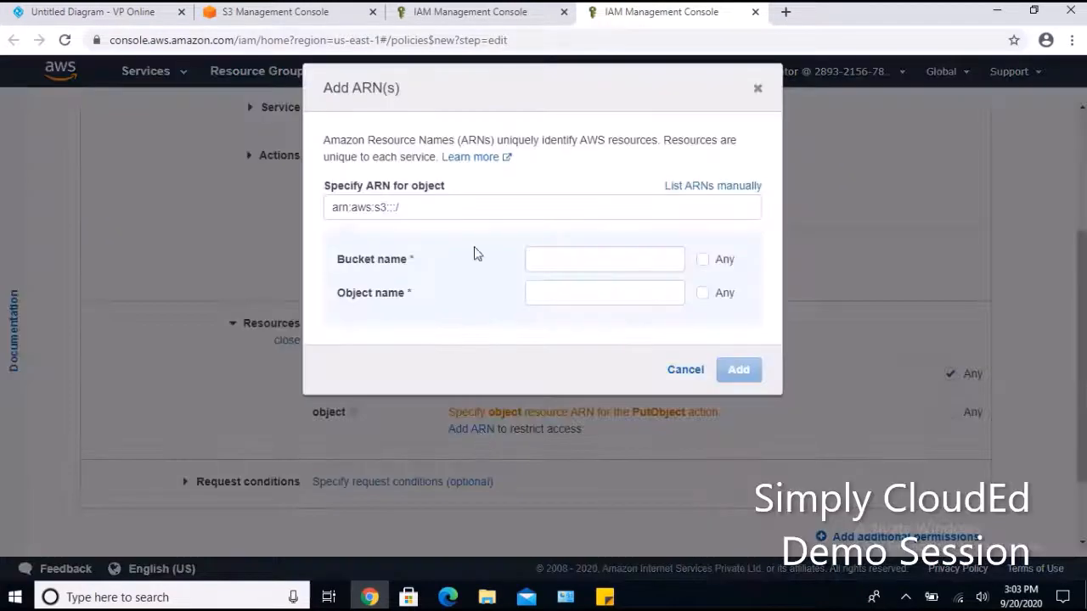
pyautogui.click(283, 17)
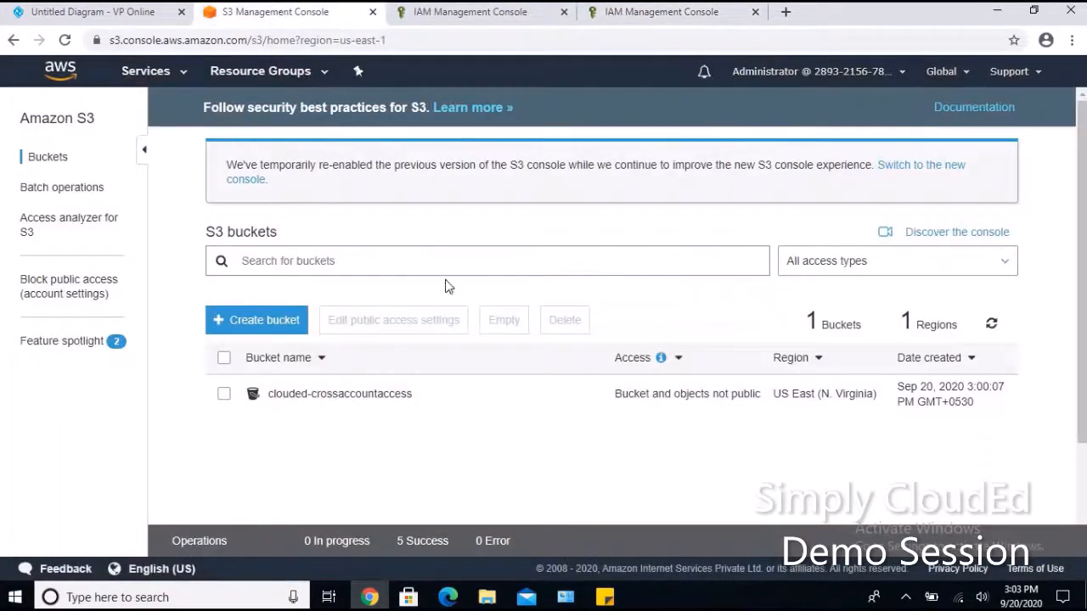
pyautogui.click(368, 399)
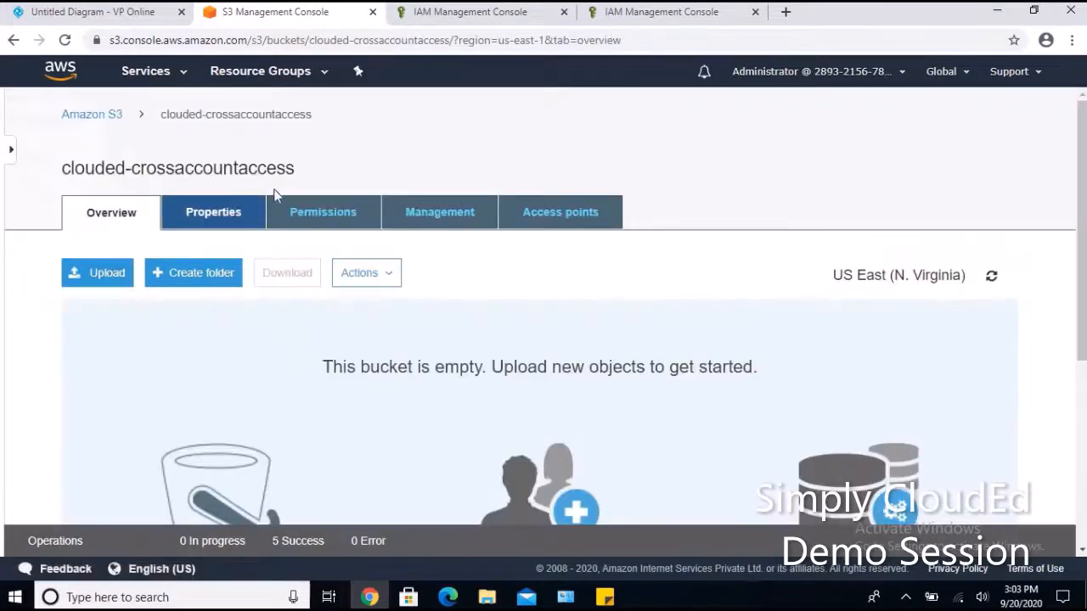
pyautogui.moveTo(296, 169); pyautogui.dragTo(64, 168)
pyautogui.hotkey('ctrl', 'c')
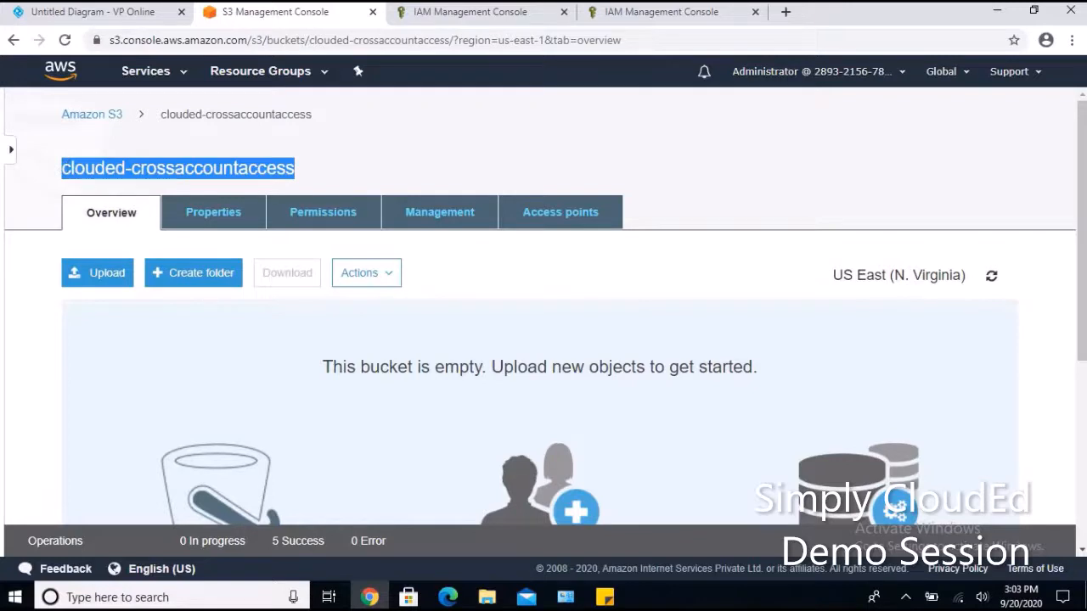
pyautogui.click(679, 11)
pyautogui.click(578, 264)
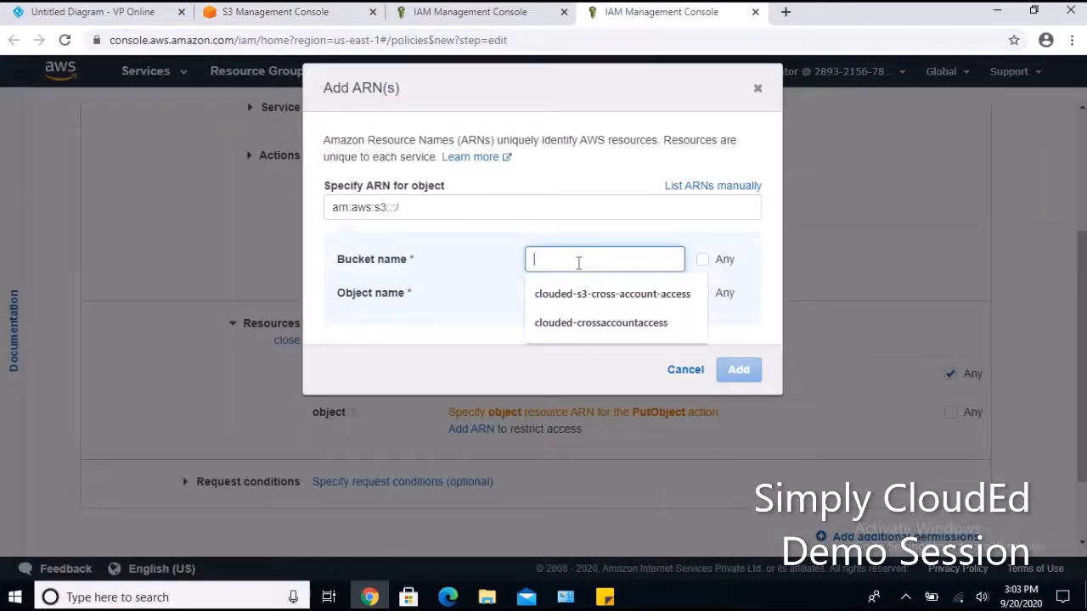
pyautogui.hotkey('ctrl', 'v')
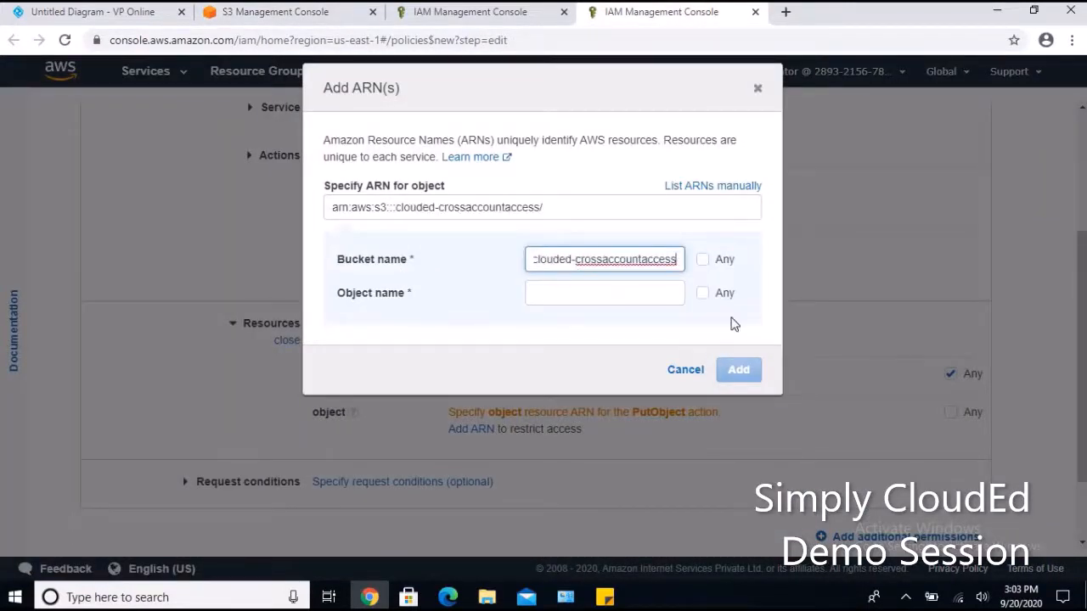
pyautogui.click(702, 294)
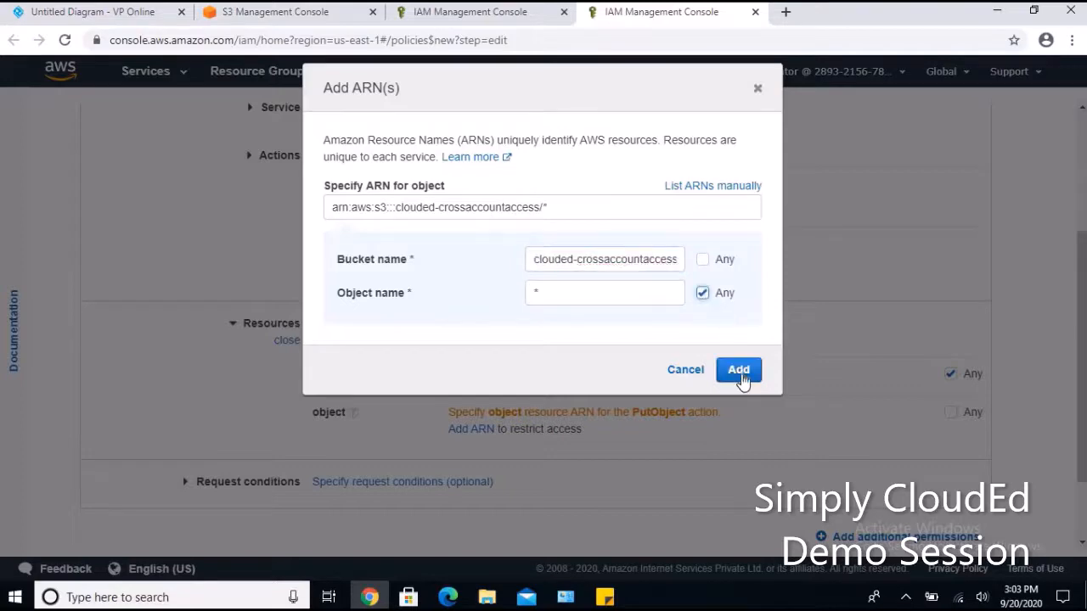
pyautogui.click(737, 370)
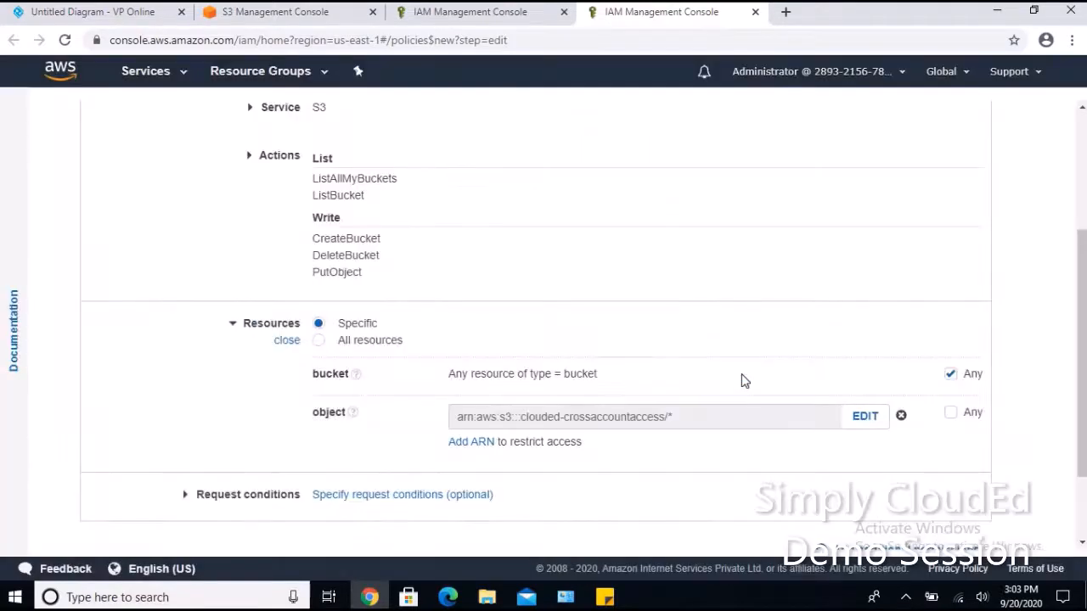
pyautogui.scroll(-4, 742, 383)
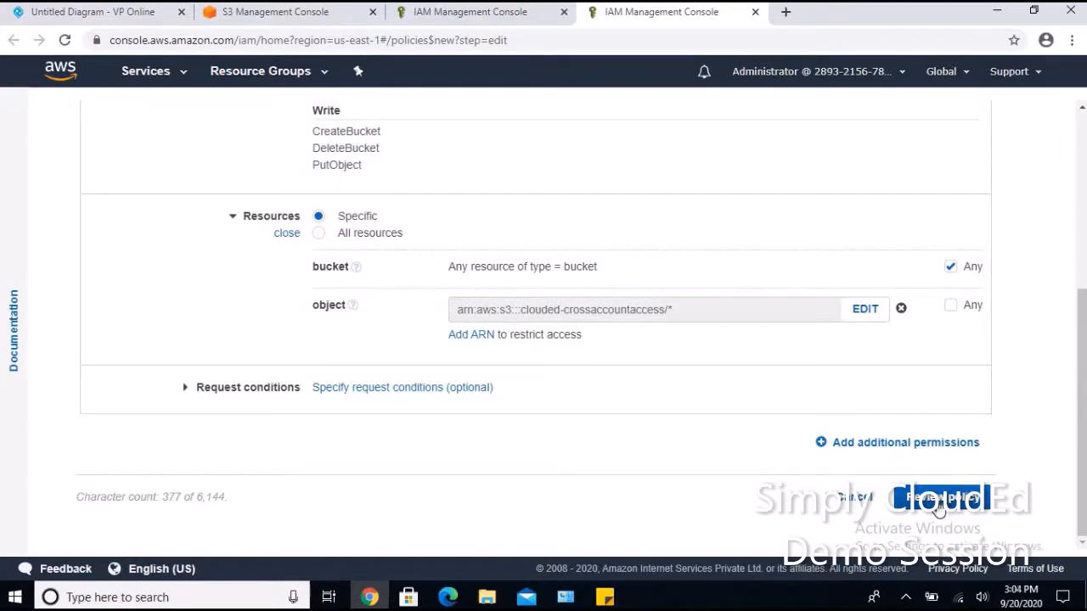
# Name the policy clouded-crossaccount-s3-policy and create it.
pyautogui.click(939, 506)
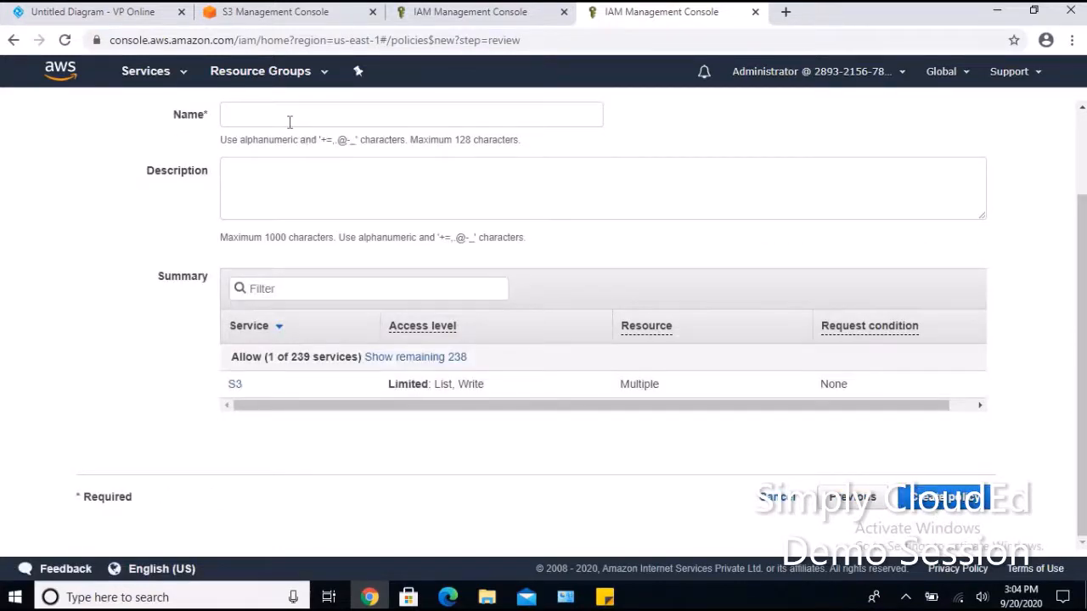
pyautogui.click(288, 121)
pyautogui.scroll(1, 287, 118)
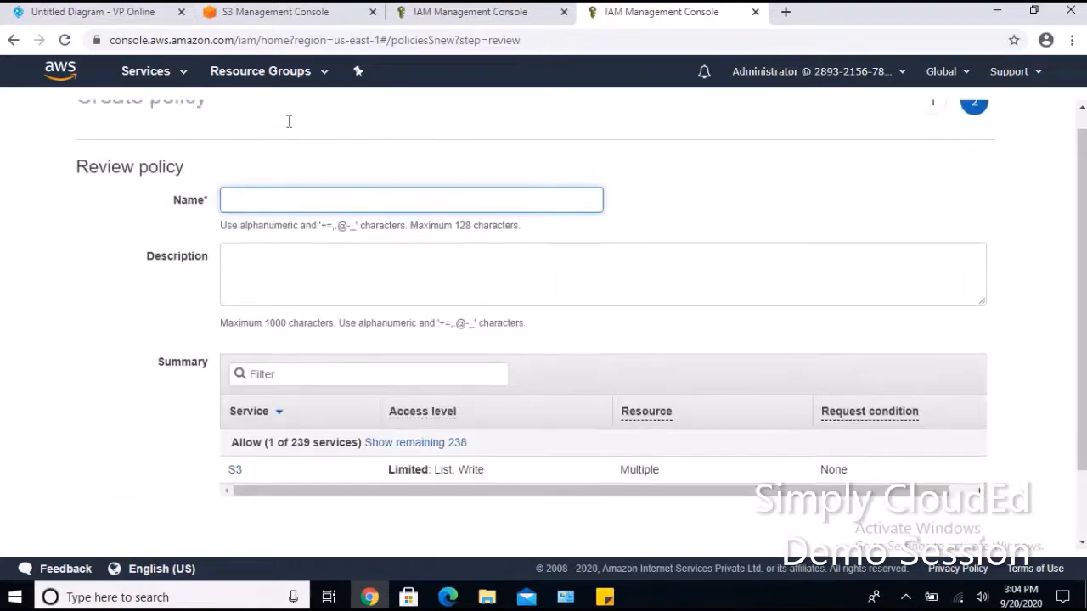
pyautogui.write('cloude')
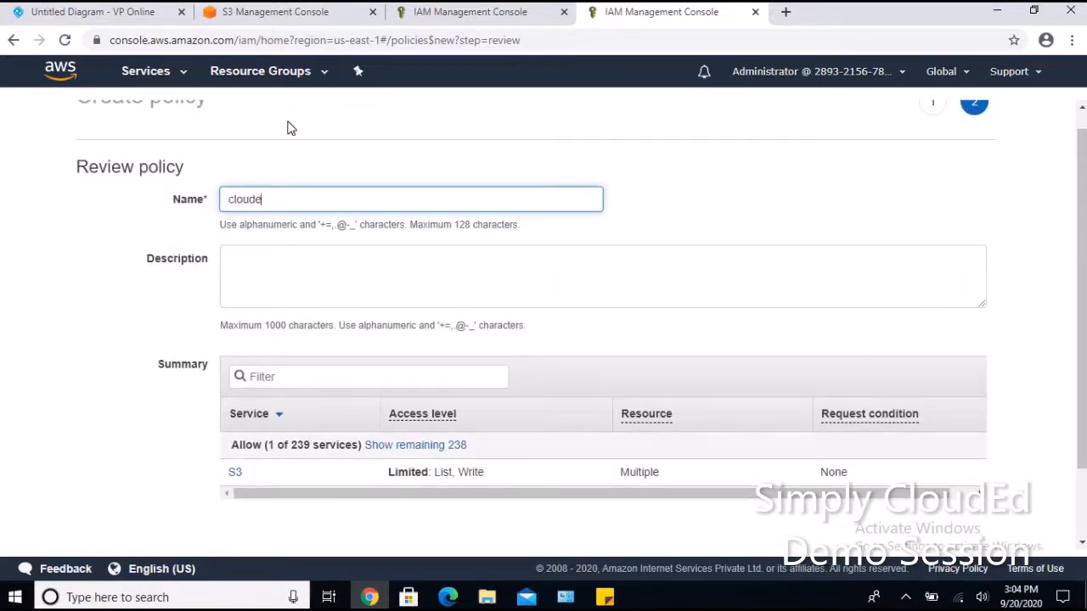
pyautogui.write('d-crossaccount-policy')
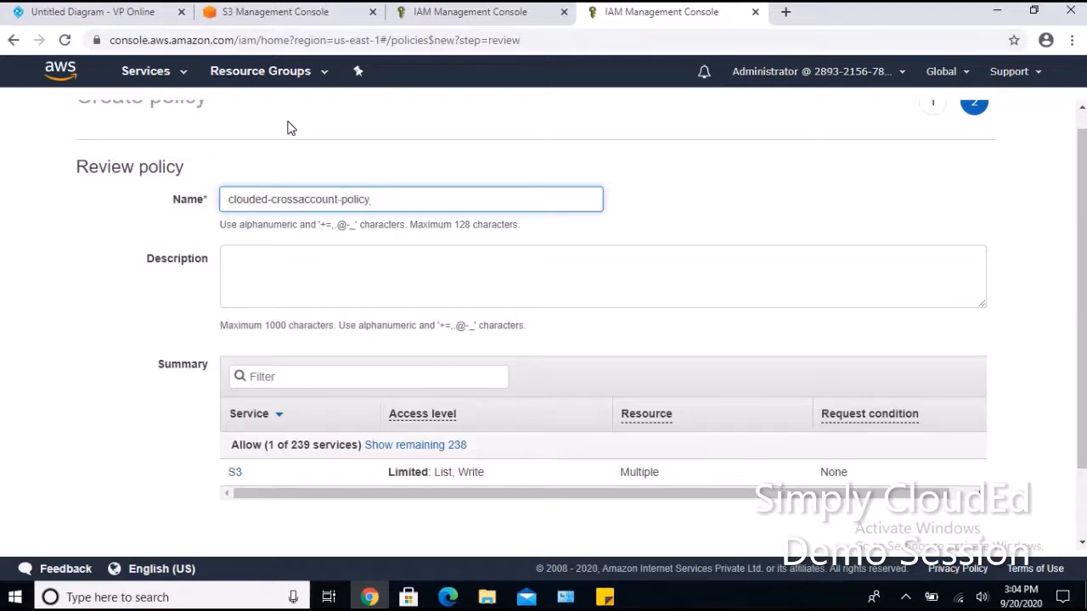
pyautogui.press('BackSpace')
pyautogui.press('BackSpace')
pyautogui.press('BackSpace')
pyautogui.press('BackSpace')
pyautogui.write('s3-policy')
pyautogui.scroll(-2, 931, 501)
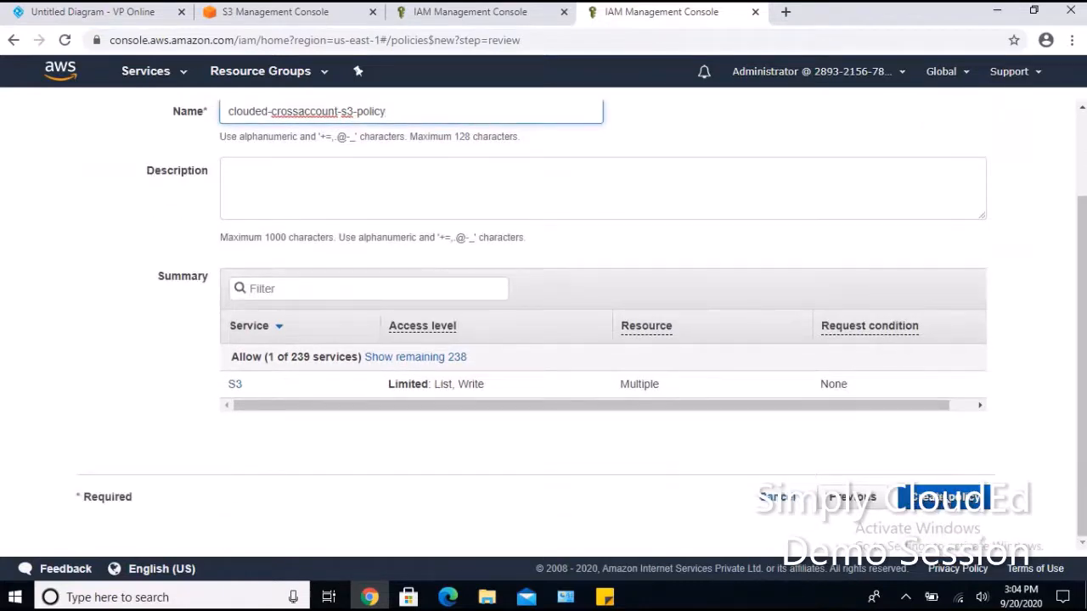
pyautogui.click(938, 498)
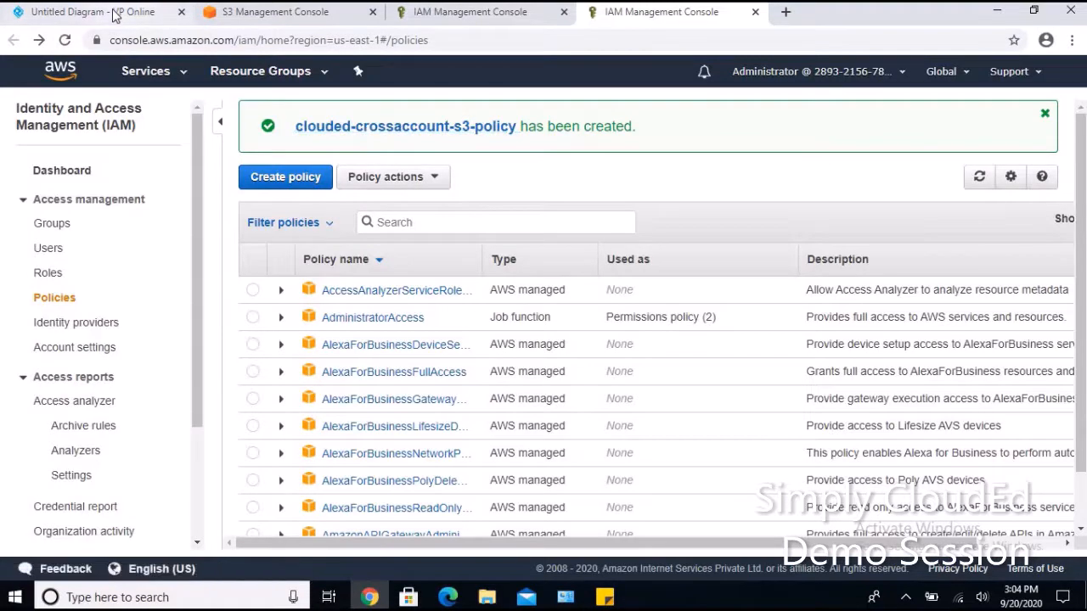
pyautogui.click(114, 13)
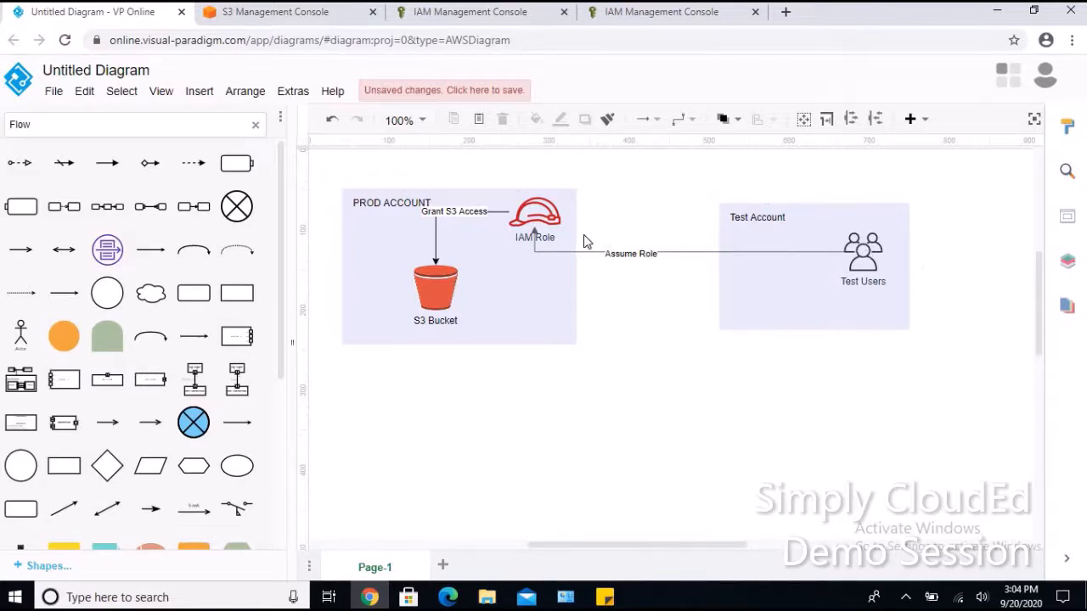
# Go back to the test account's IAM Users list in Edge.
pyautogui.click(448, 598)
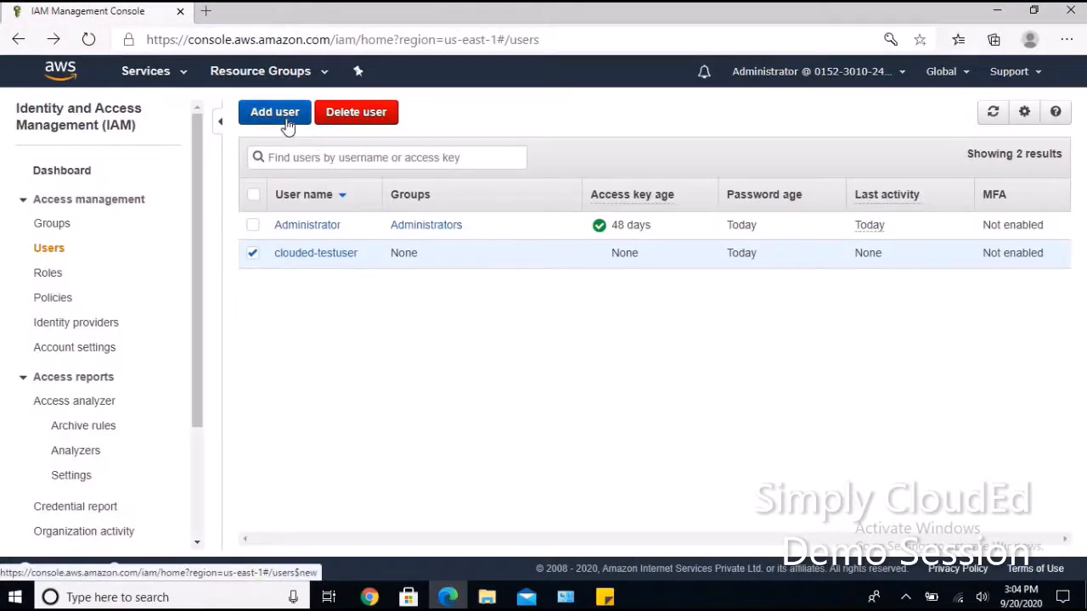
# From clouded-testuser's Add permissions, choose attaching existing policies and open Create policy in a new tab.
pyautogui.click(312, 253)
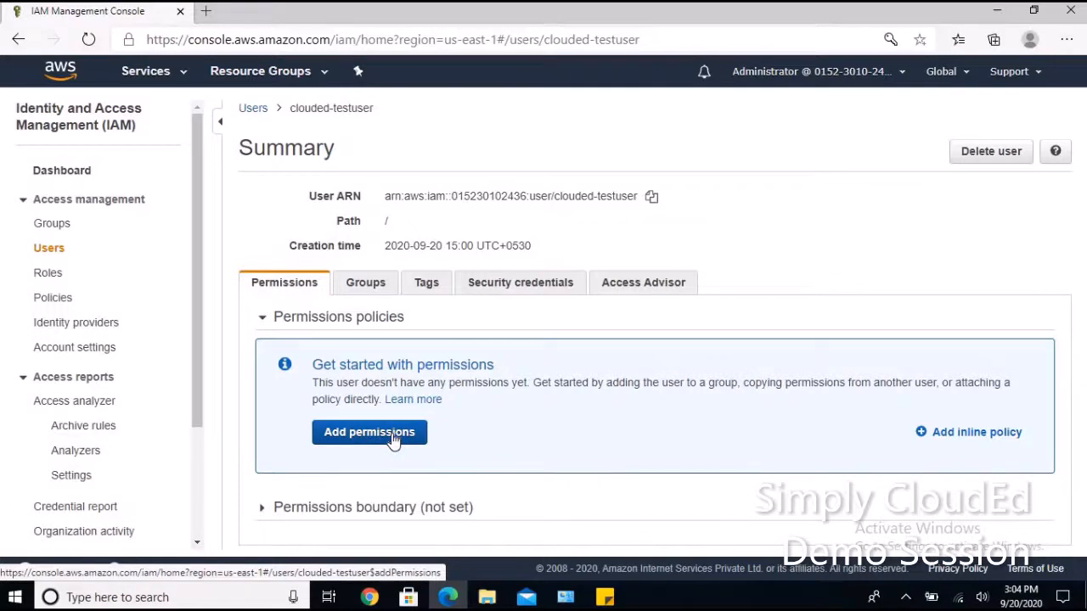
pyautogui.click(392, 439)
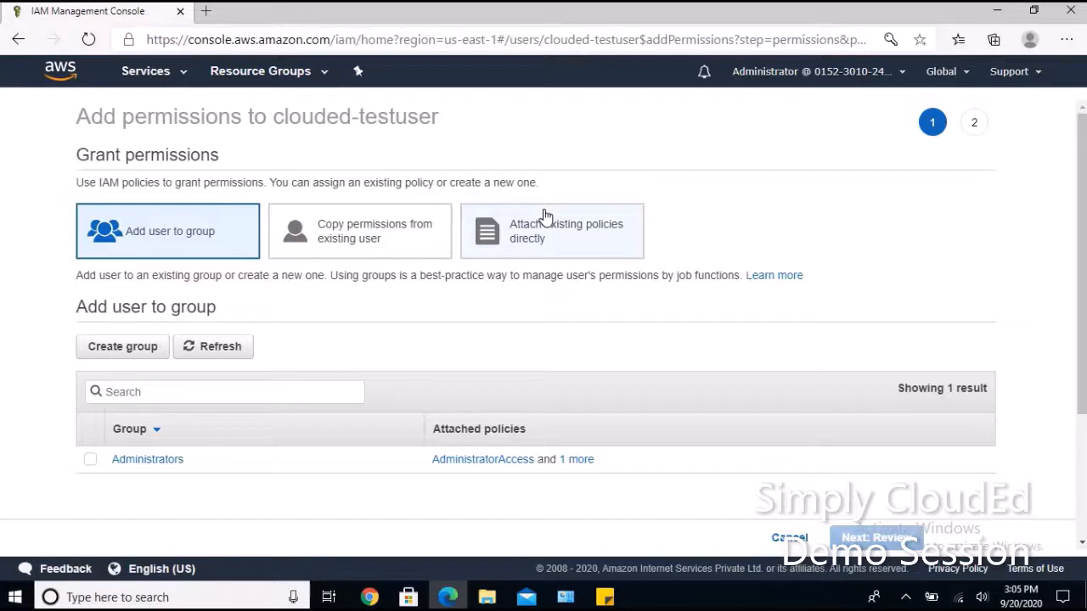
pyautogui.click(546, 217)
pyautogui.click(148, 289)
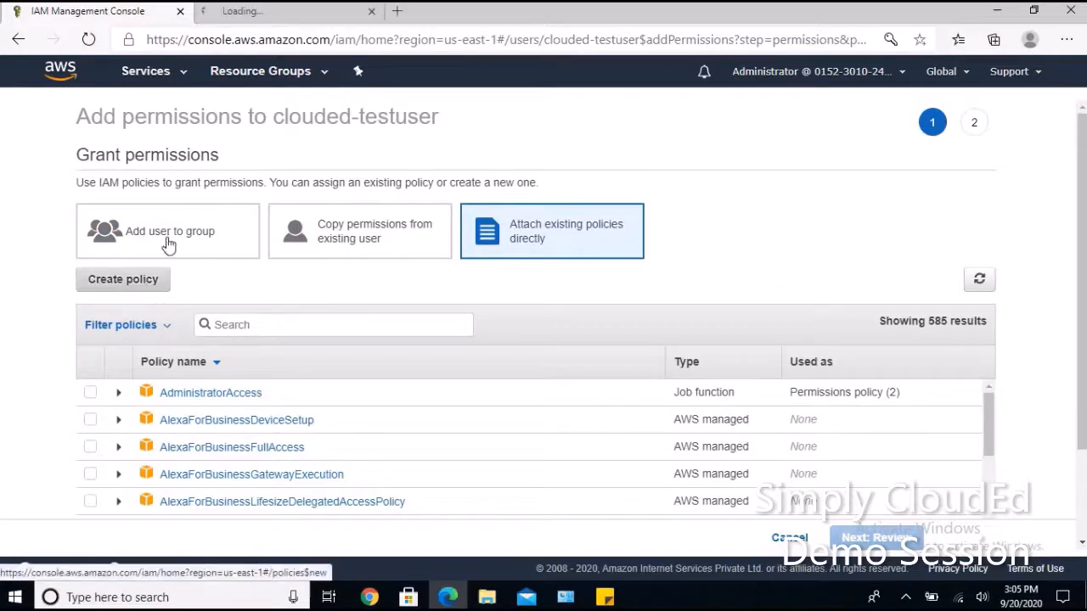
pyautogui.click(281, 13)
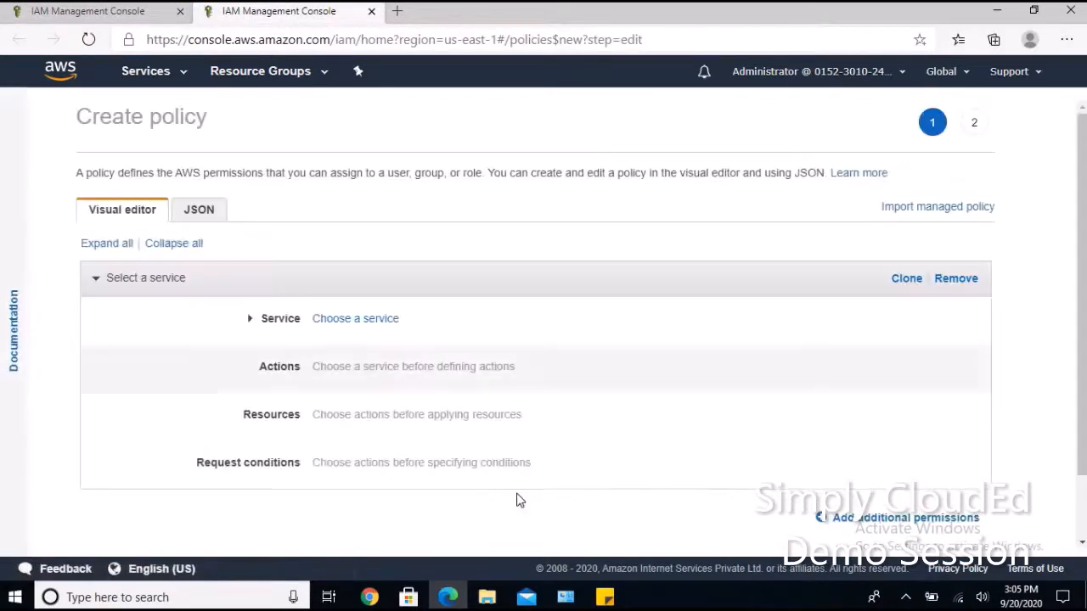
# Replace the draft policy's default JSON with the sts:AssumeRole statement for Cross-Account-S3-Access.
pyautogui.click(206, 217)
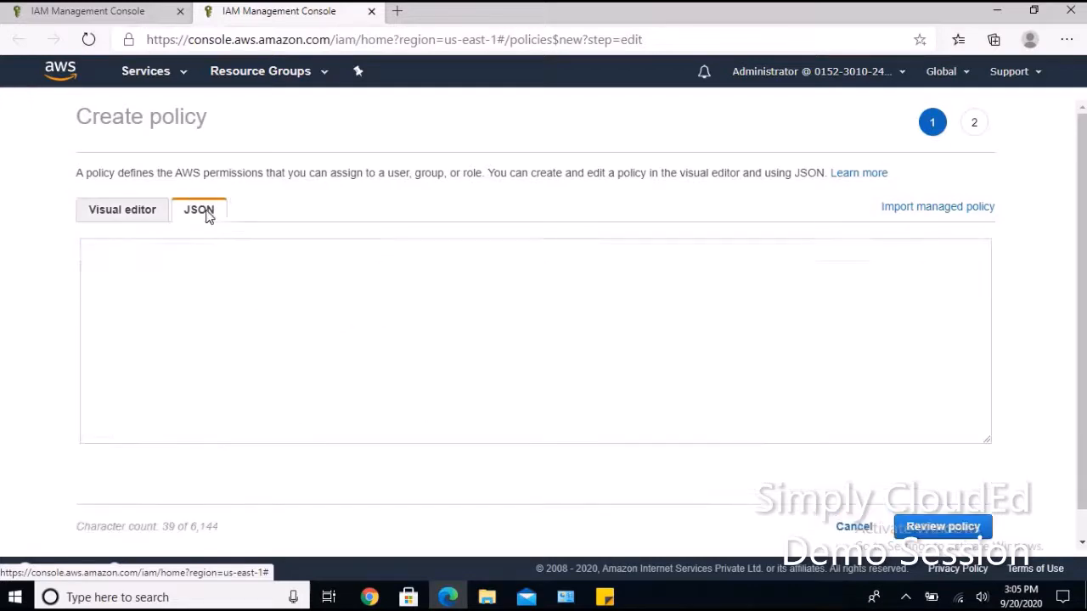
pyautogui.click(603, 599)
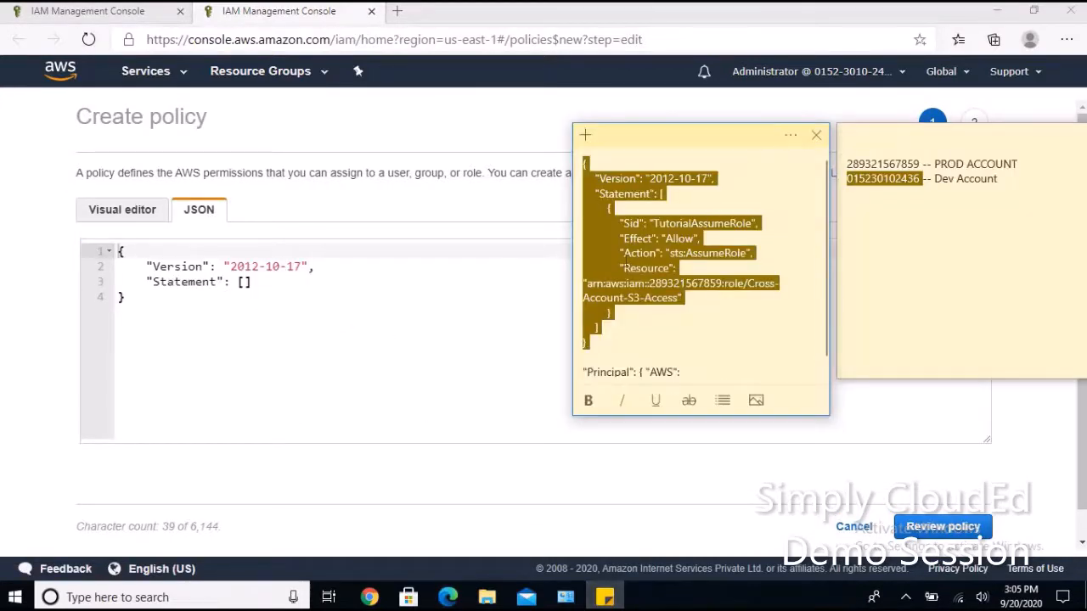
pyautogui.click(146, 300)
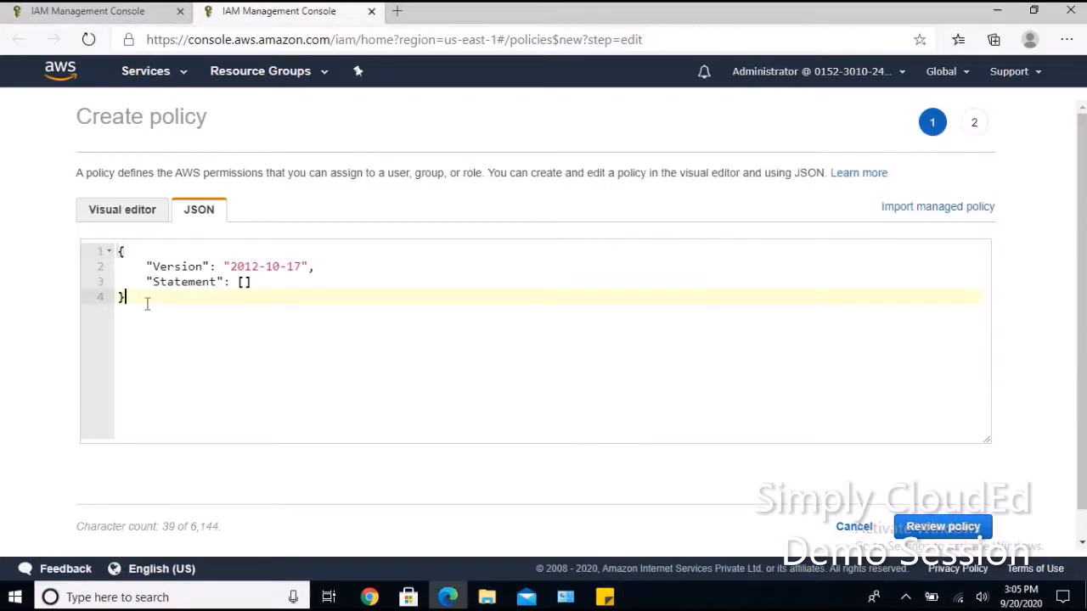
pyautogui.keyDown('shift'); pyautogui.click(119, 266); pyautogui.keyUp('shift')
pyautogui.keyDown('shift'); pyautogui.click(120, 251); pyautogui.keyUp('shift')
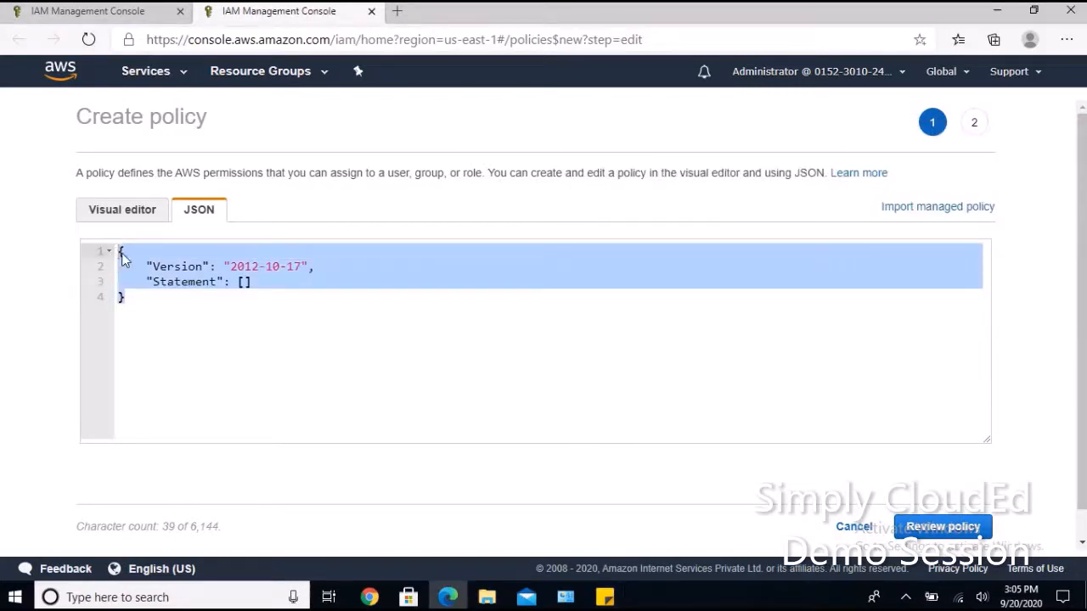
pyautogui.hotkey('ctrl', 'v')
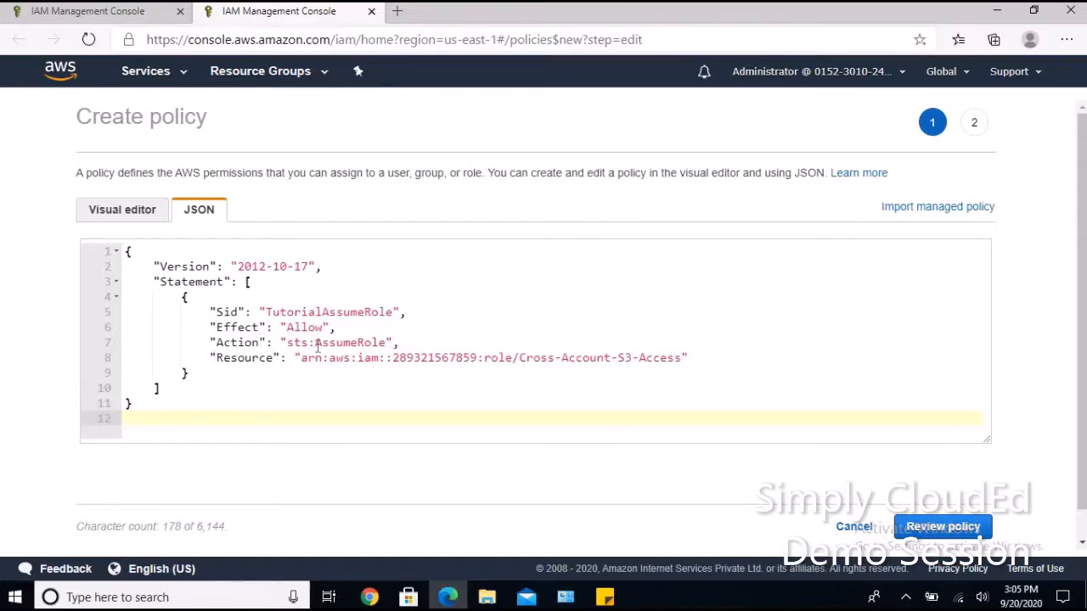
pyautogui.moveTo(317, 345); pyautogui.dragTo(381, 343)
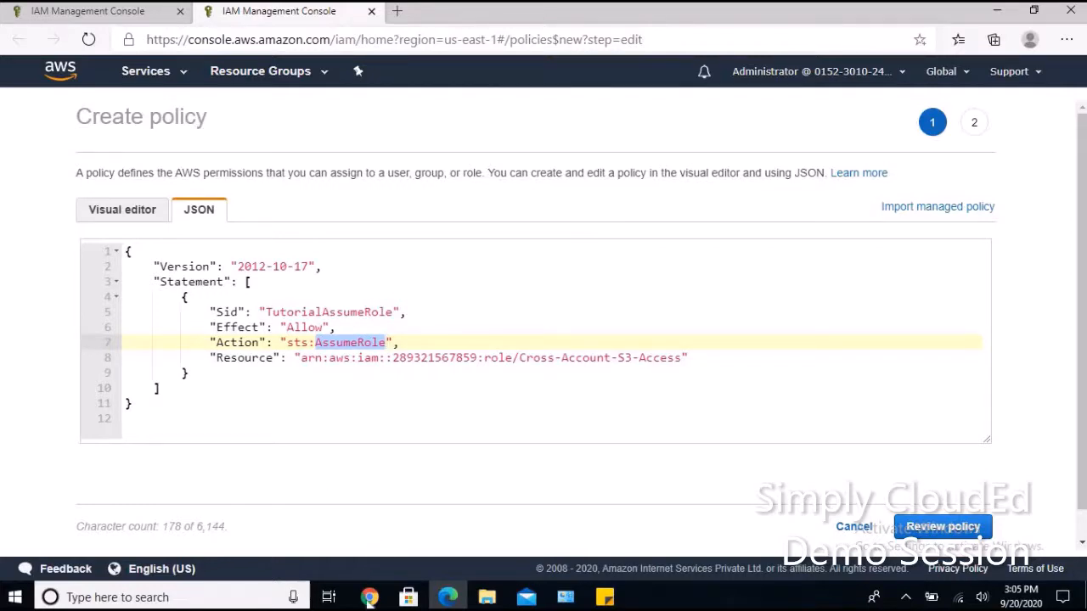
pyautogui.click(369, 597)
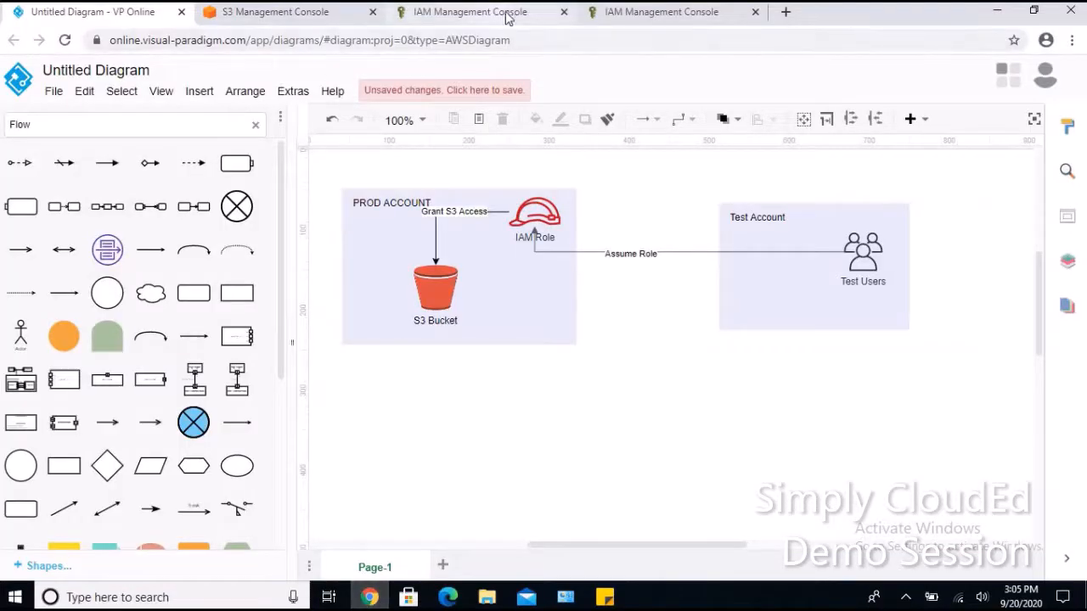
# Confirm the new policy exists and refresh the role's list of available policies.
pyautogui.click(476, 14)
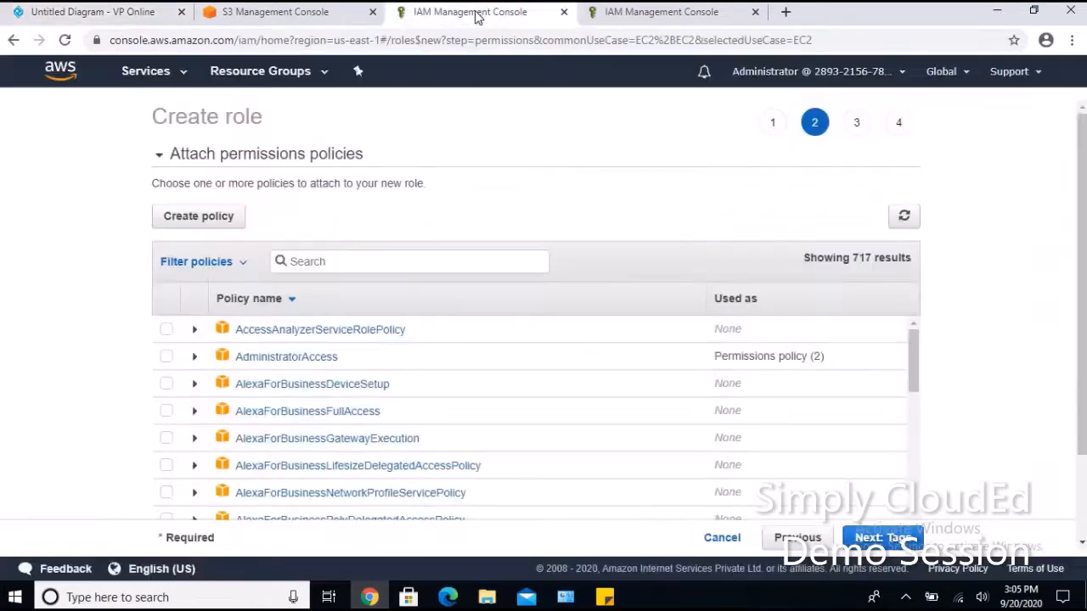
pyautogui.click(625, 14)
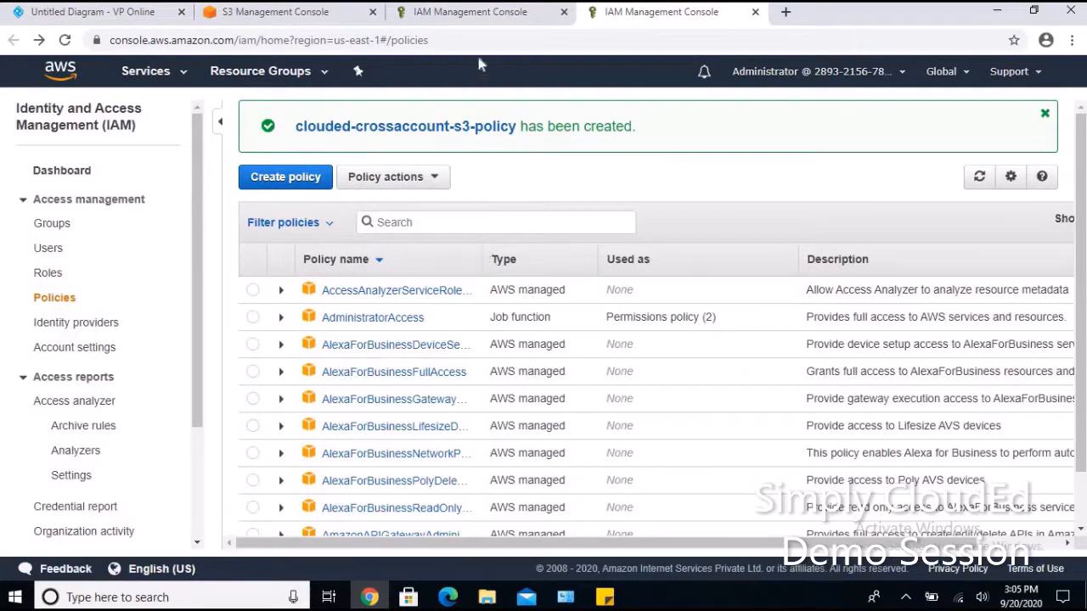
pyautogui.click(467, 13)
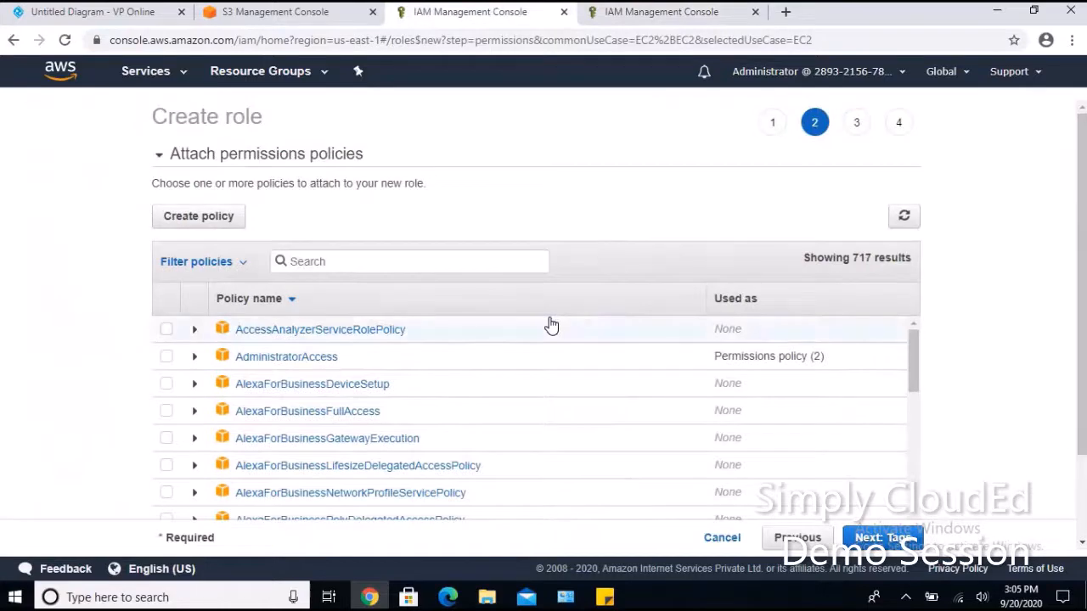
pyautogui.scroll(-6, 550, 325)
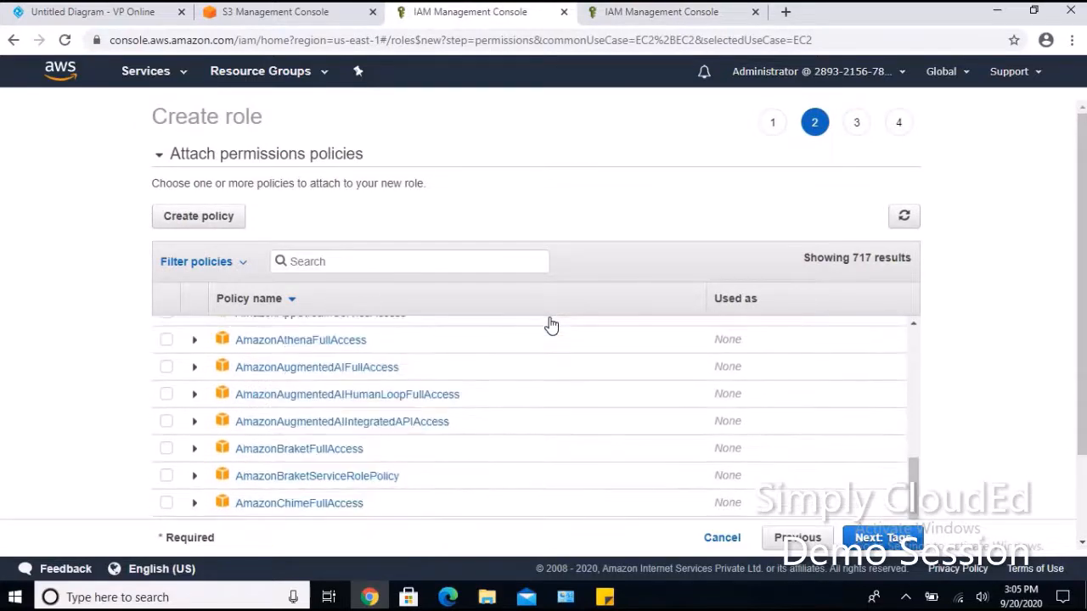
pyautogui.scroll(-10, 550, 326)
pyautogui.scroll(-2, 945, 337)
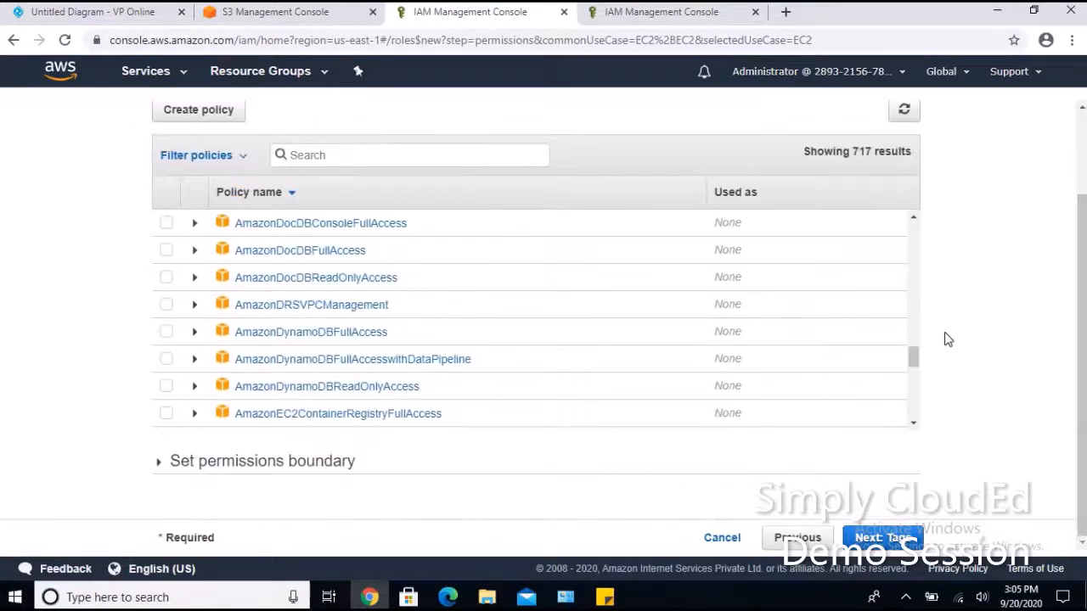
pyautogui.scroll(15, 515, 334)
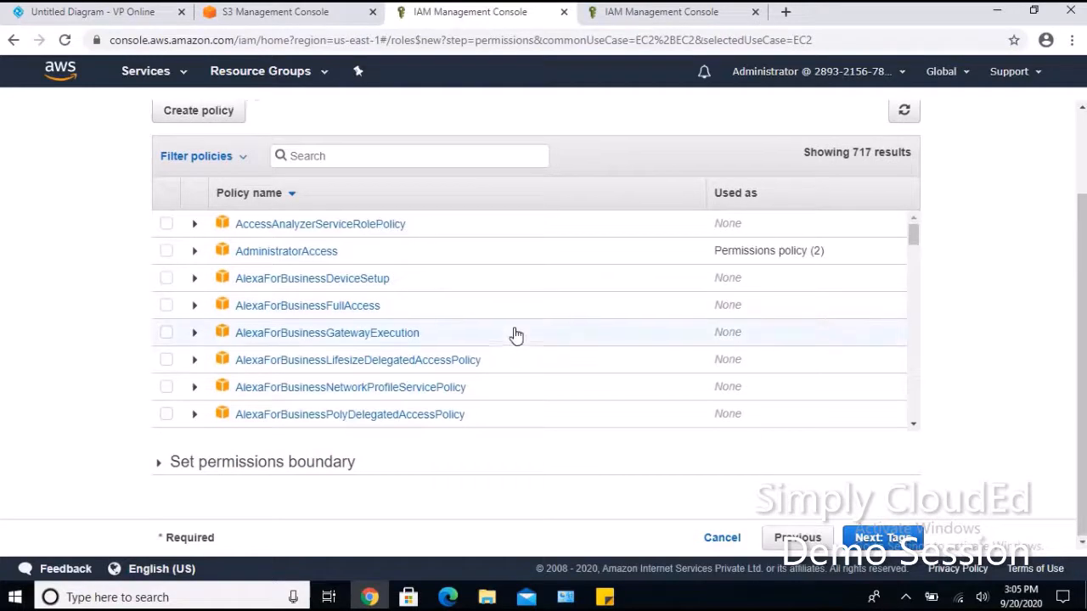
pyautogui.scroll(2, 515, 334)
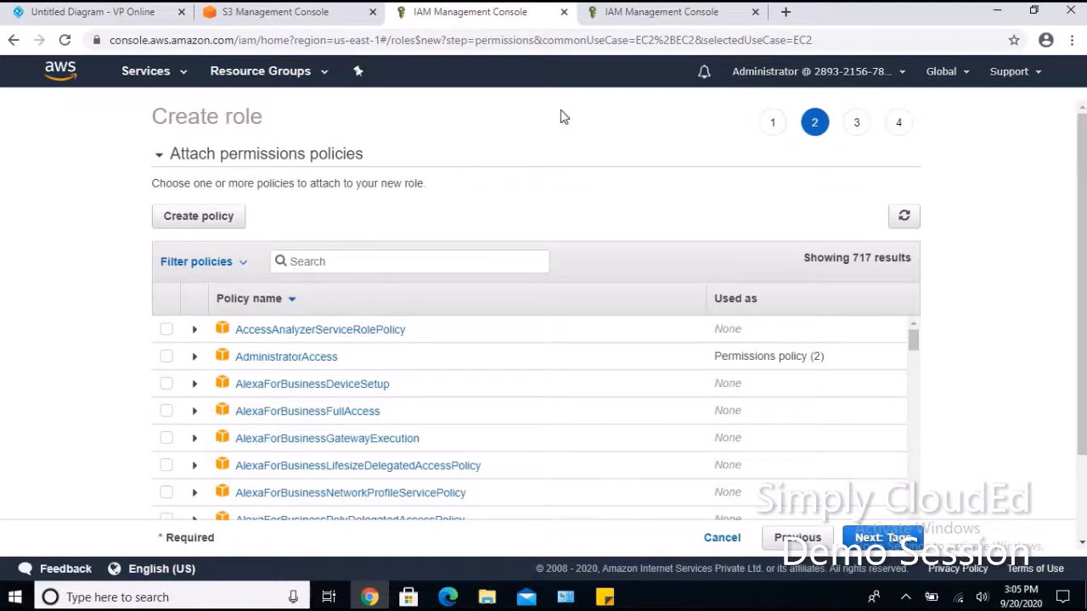
pyautogui.click(707, 11)
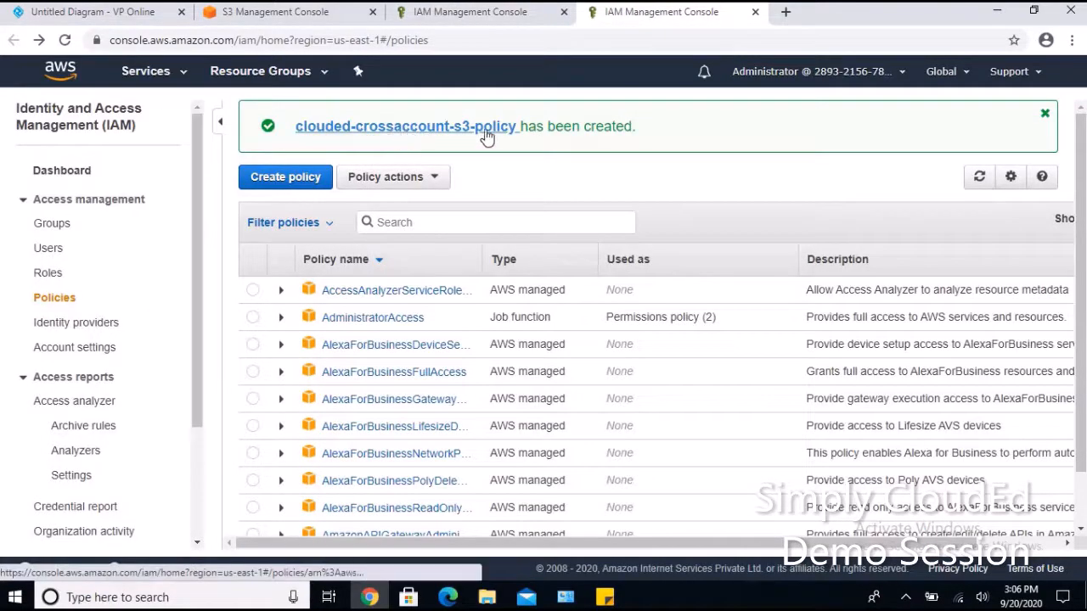
pyautogui.click(435, 21)
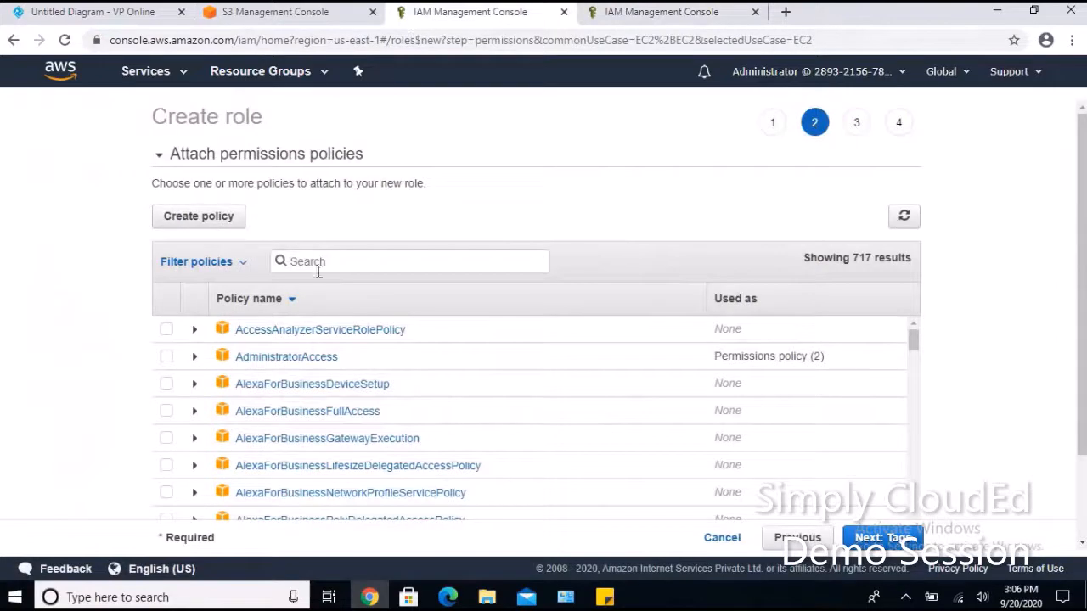
pyautogui.click(905, 218)
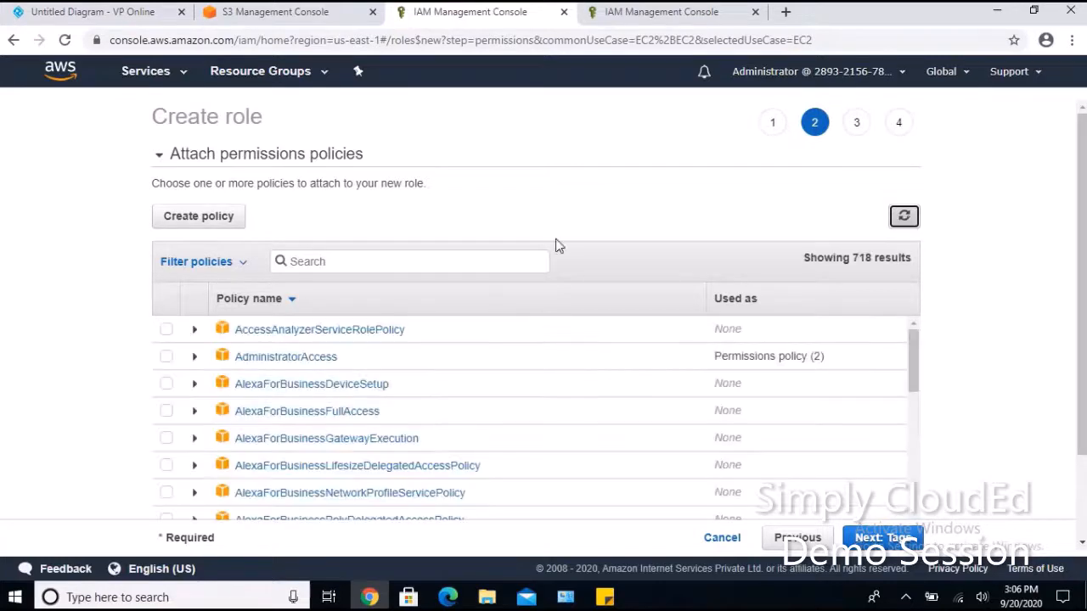
# Search 'cl', tick clouded-crossaccount-s3-policy and continue to the optional tags step.
pyautogui.click(380, 263)
pyautogui.write('cloude')
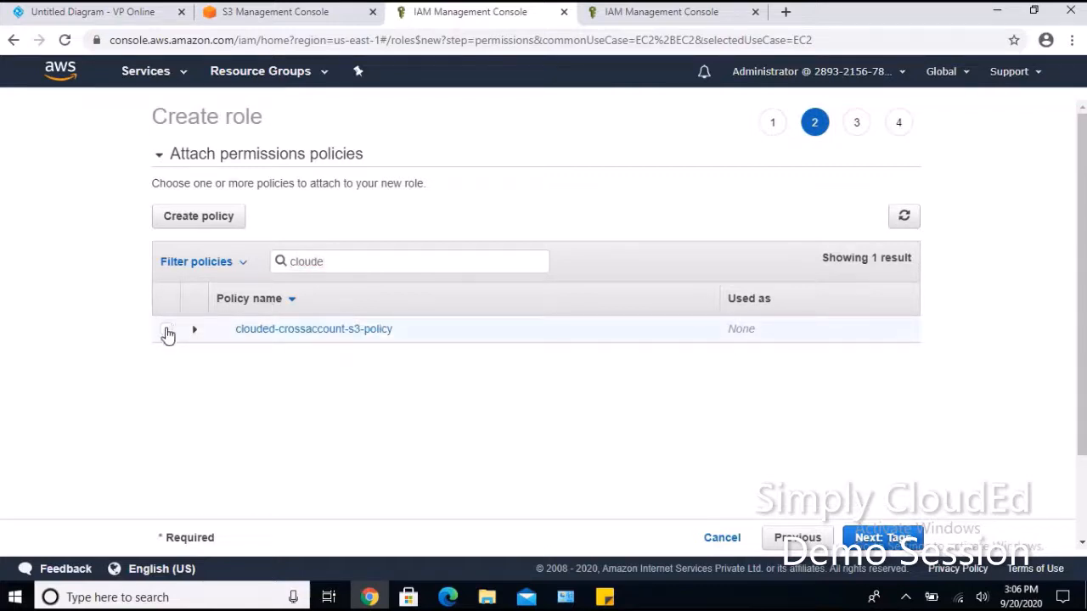
pyautogui.click(167, 332)
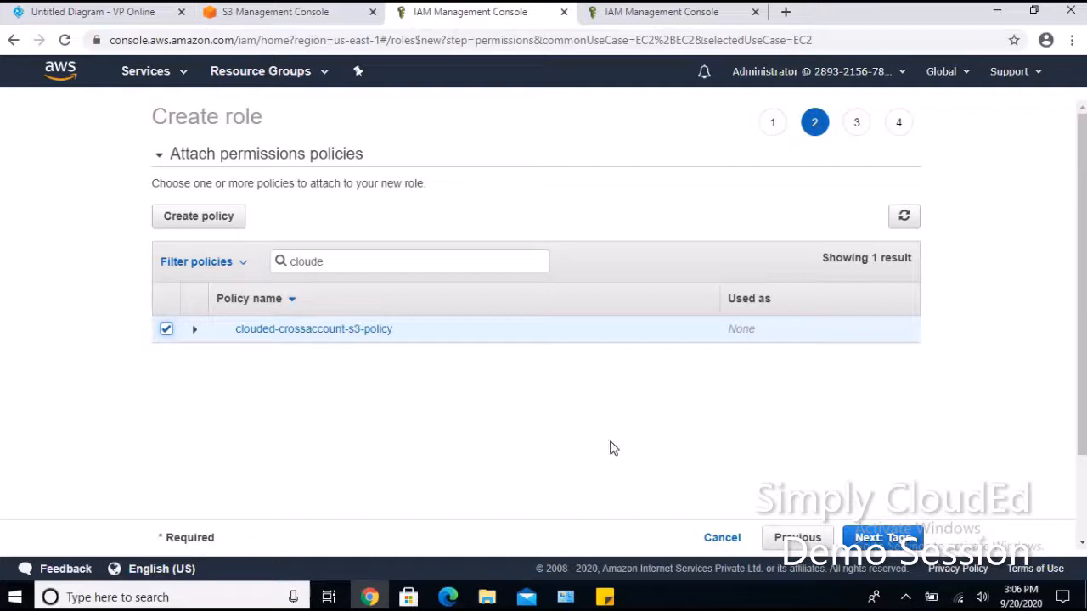
pyautogui.click(875, 540)
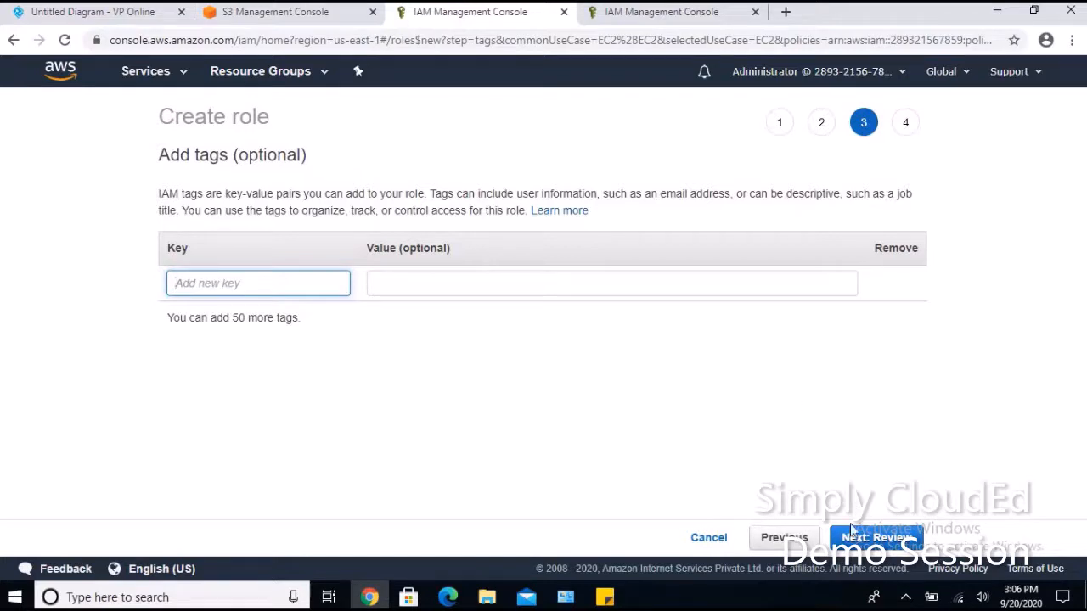
# Enter clouded-crossaccount-role as the Role name on the review page and create the role.
pyautogui.click(866, 540)
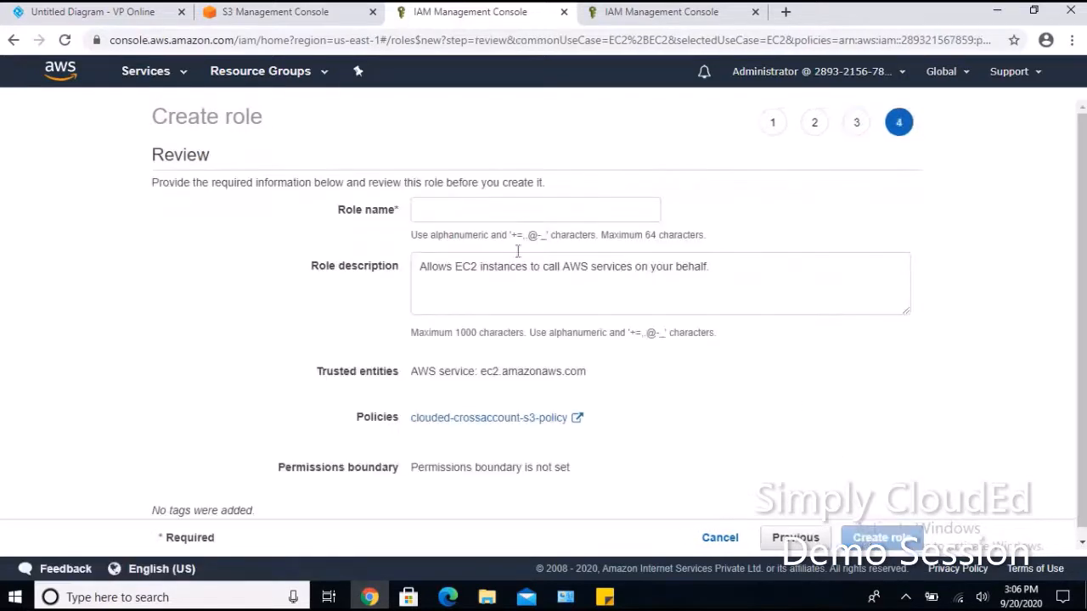
pyautogui.click(431, 209)
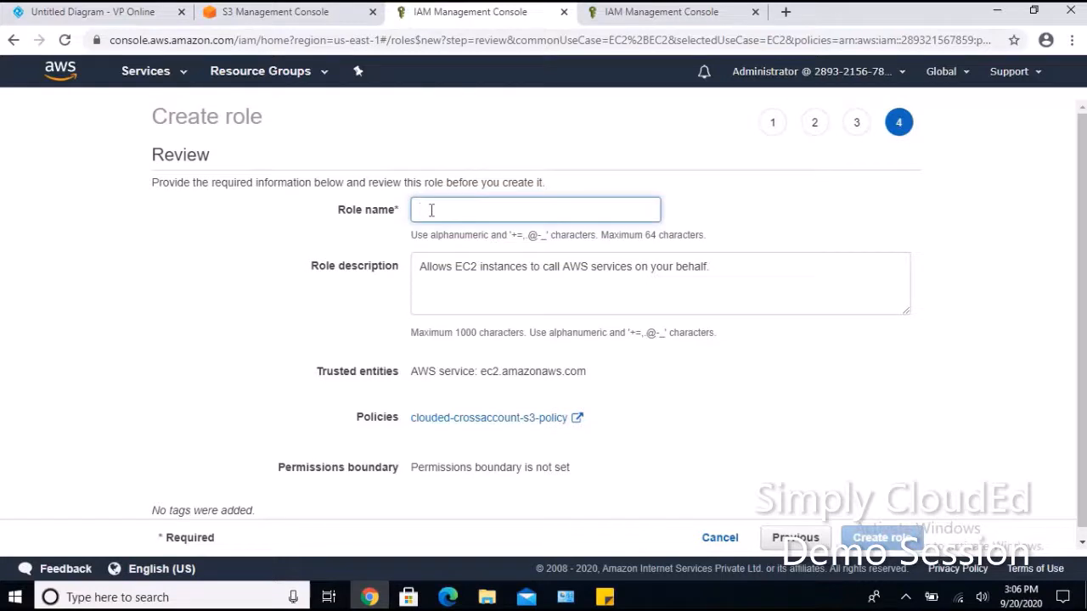
pyautogui.write('clouded-cross')
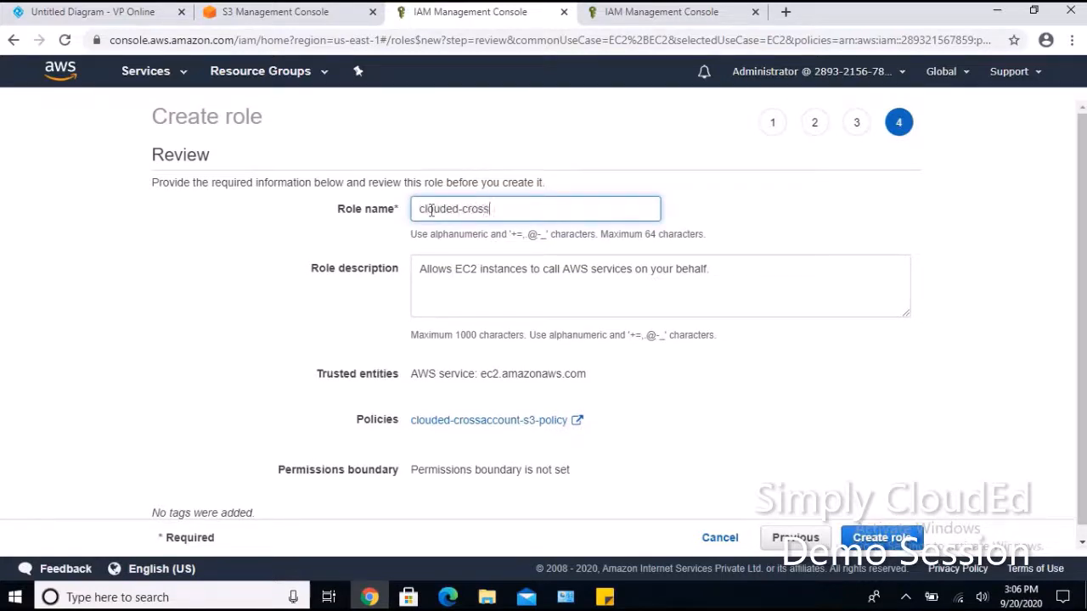
pyautogui.write('account-role')
pyautogui.scroll(-1, 764, 475)
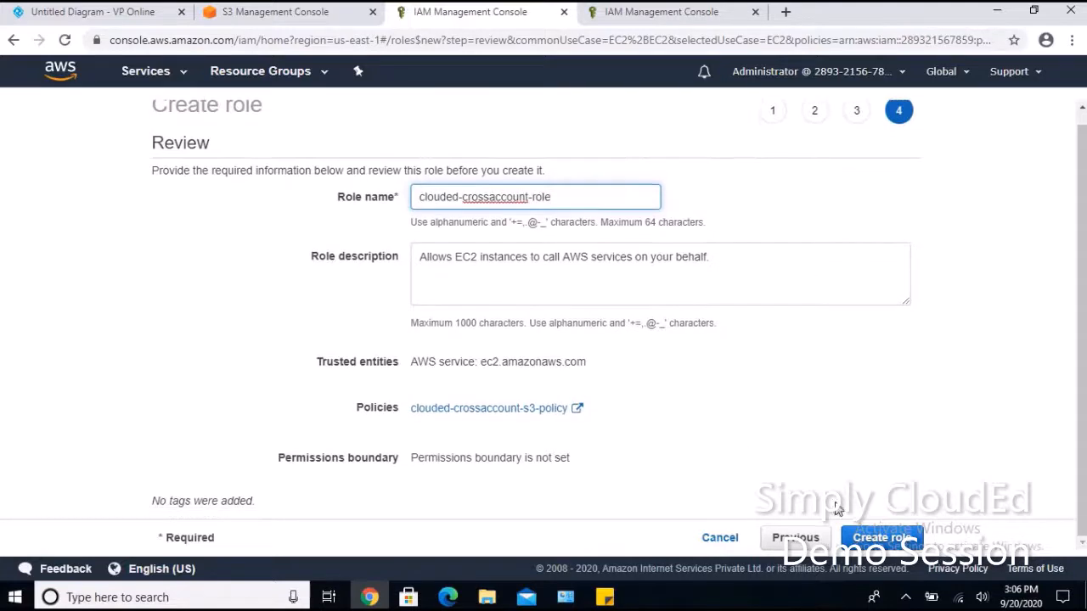
pyautogui.click(883, 540)
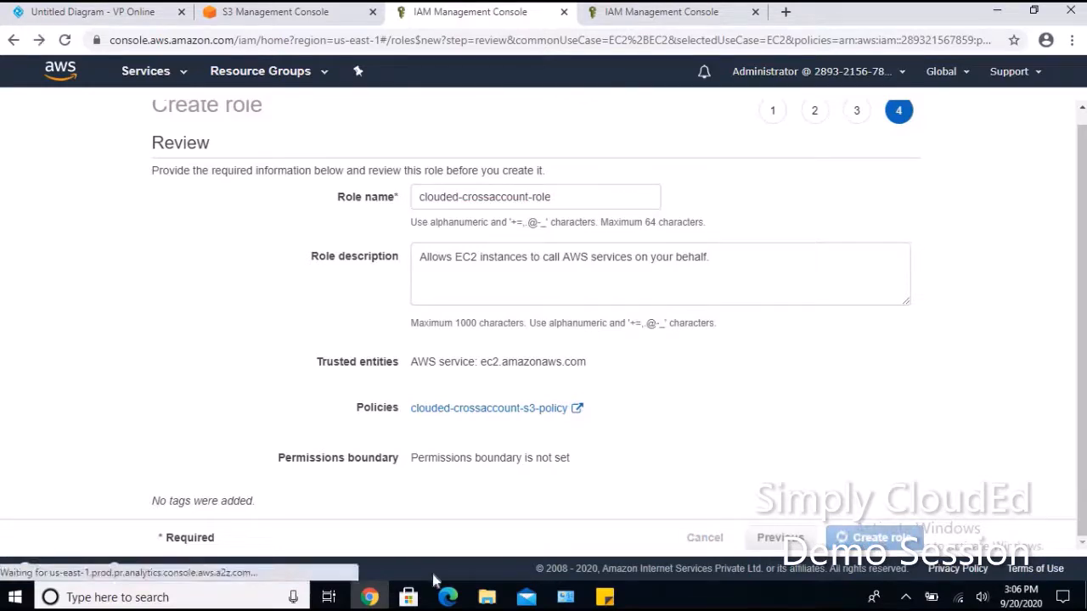
# Open clouded-crossaccount-role's summary from the production roles list and copy its Role ARN.
pyautogui.click(448, 597)
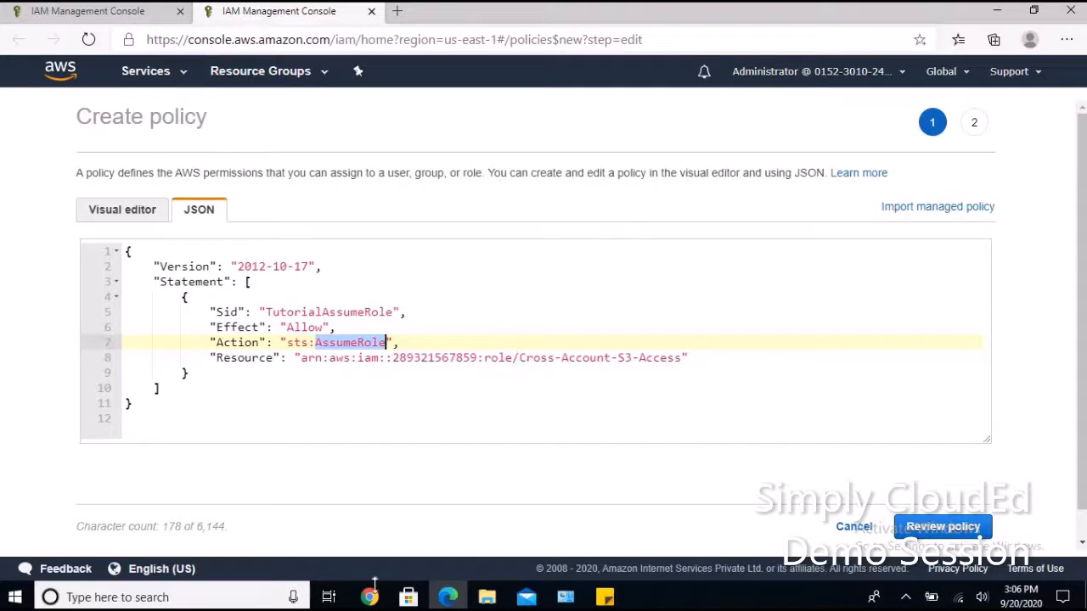
pyautogui.click(370, 596)
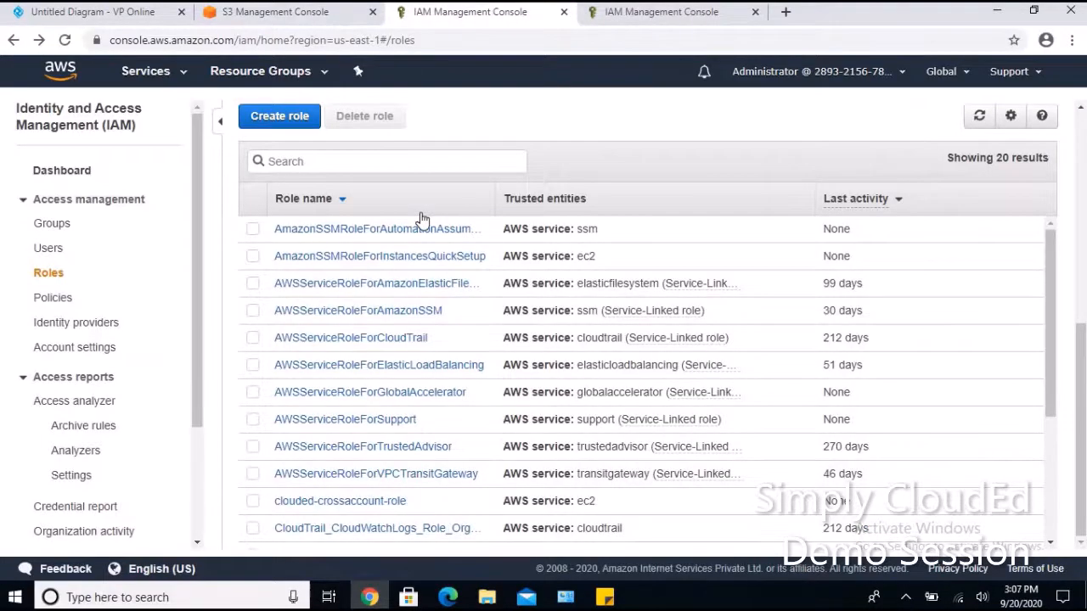
pyautogui.scroll(5, 382, 396)
pyautogui.scroll(-2, 450, 373)
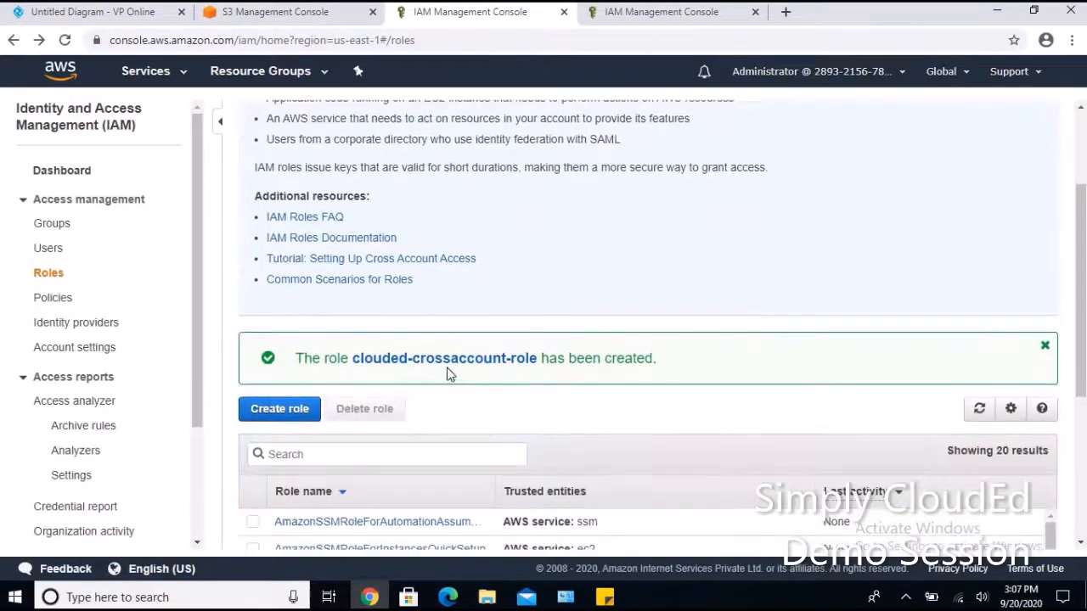
pyautogui.click(460, 360)
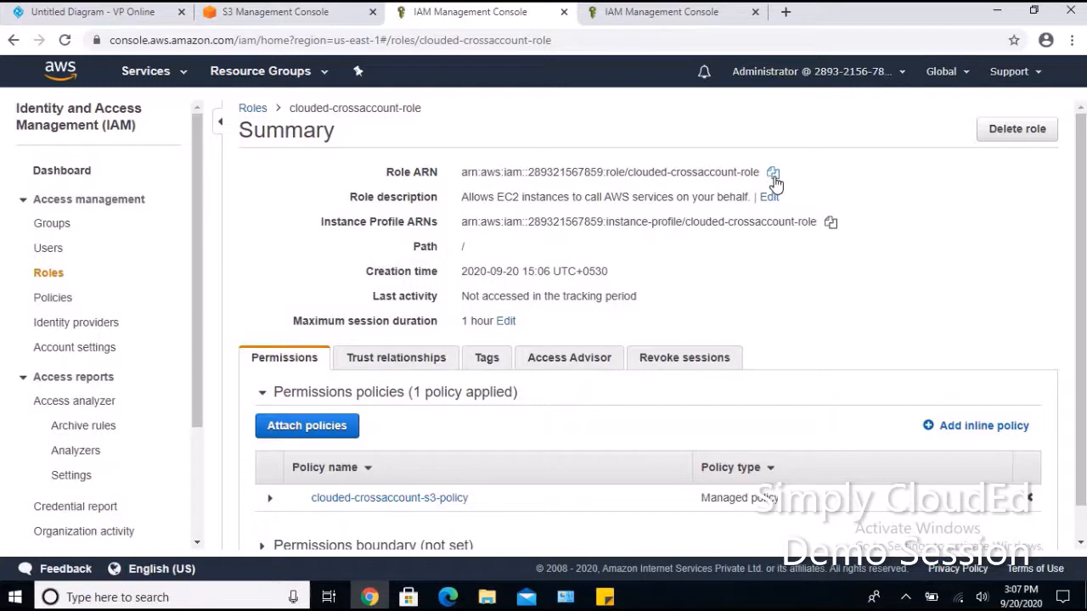
pyautogui.click(772, 173)
# Replace the policy's Resource ARN with the copied clouded-crossaccount-role ARN.
pyautogui.moveTo(447, 597)
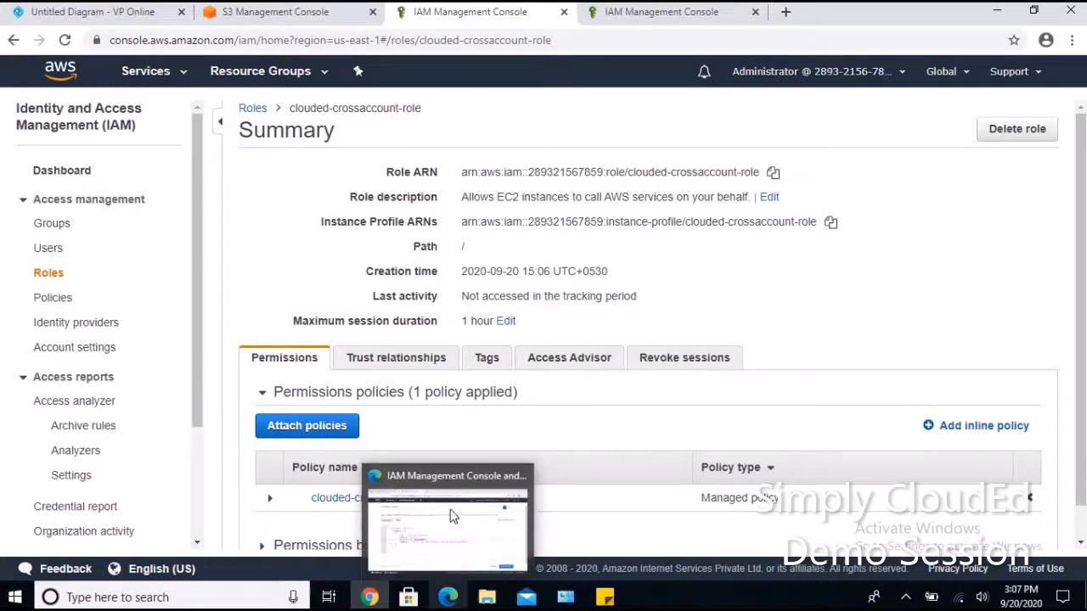
pyautogui.click(452, 517)
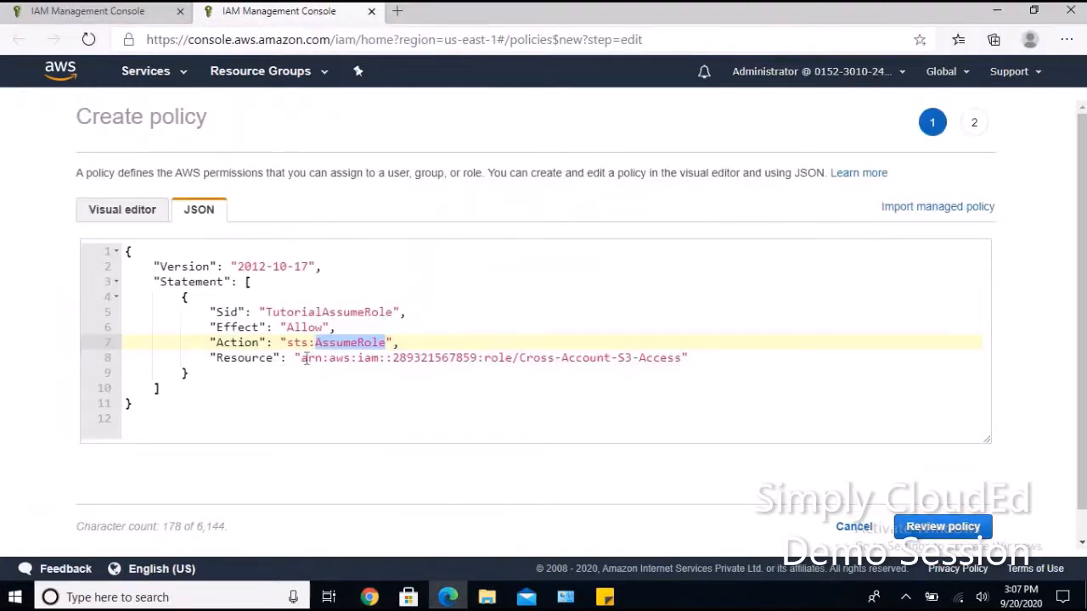
pyautogui.moveTo(302, 358); pyautogui.dragTo(683, 359)
pyautogui.hotkey('ctrl', 'v')
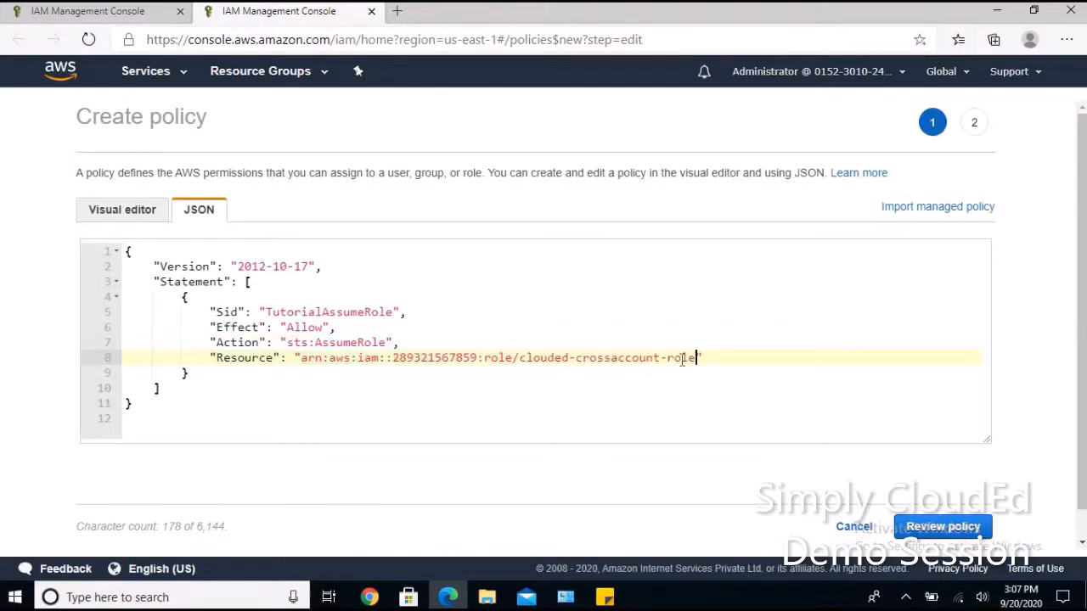
pyautogui.click(683, 369)
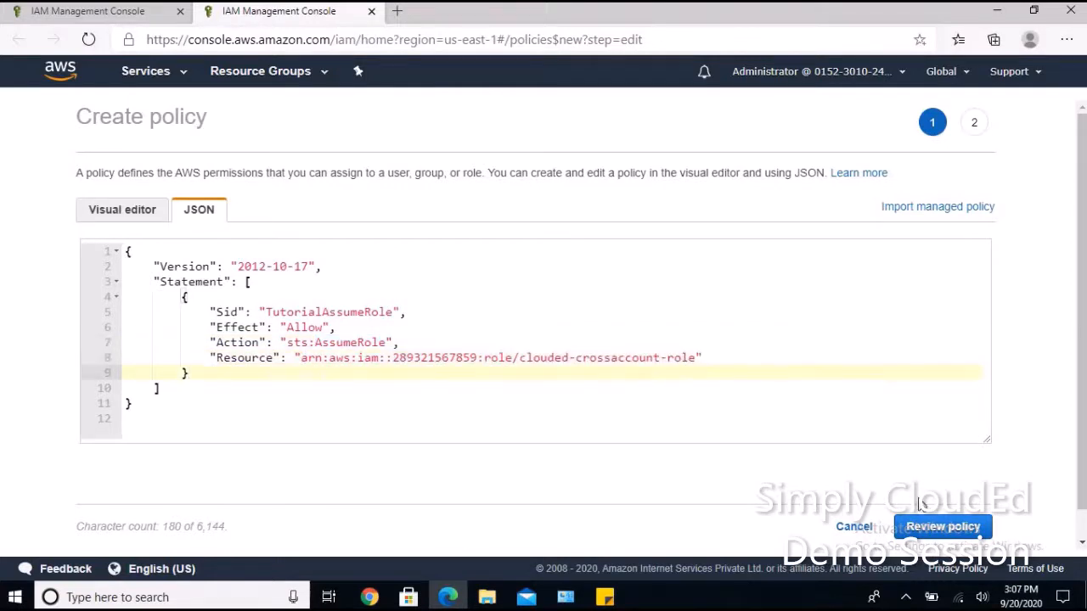
# Name the policy clouded-crossaccount-assume-policy and create it.
pyautogui.click(939, 527)
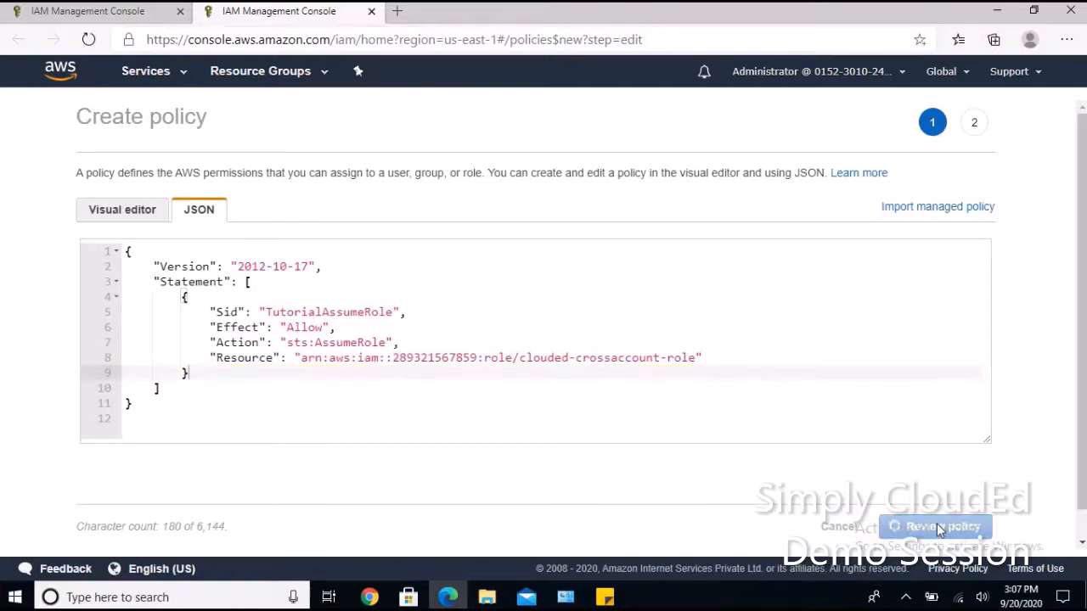
pyautogui.click(345, 215)
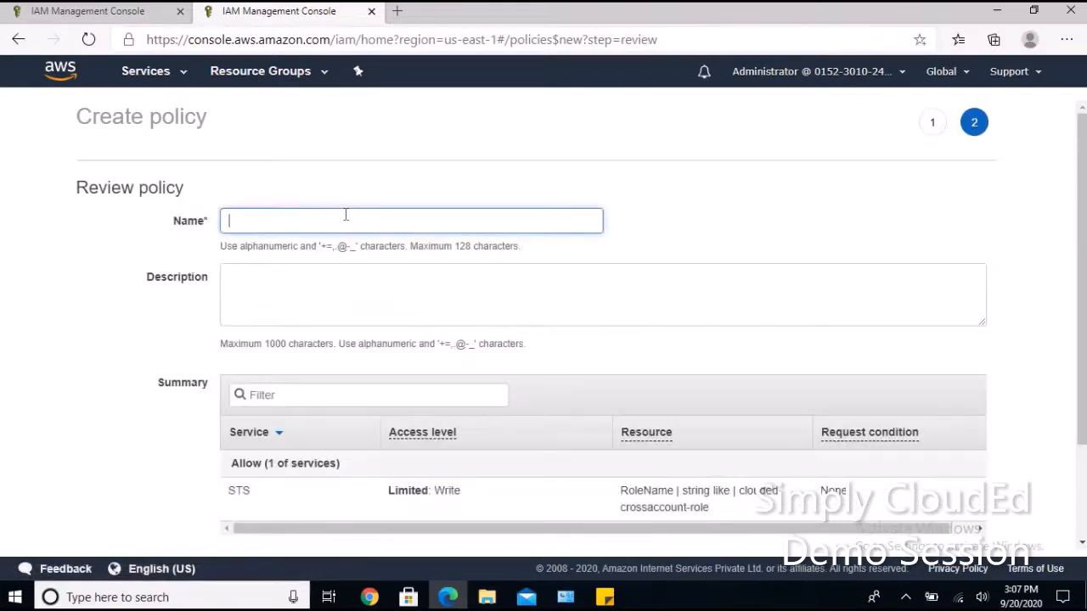
pyautogui.write('clouded-crossaccount-assume-policy')
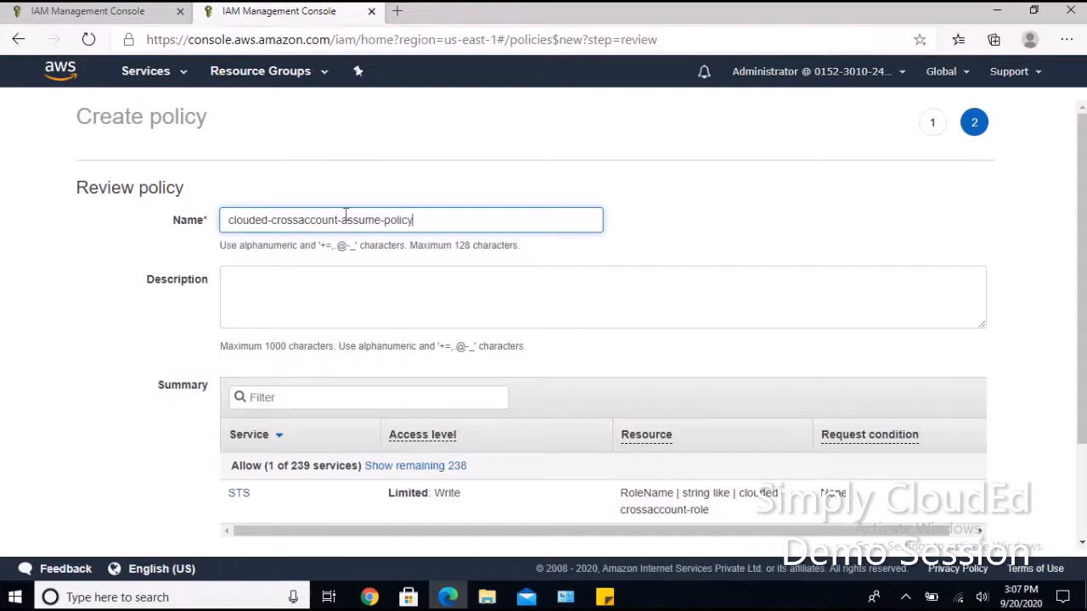
pyautogui.scroll(-3, 888, 432)
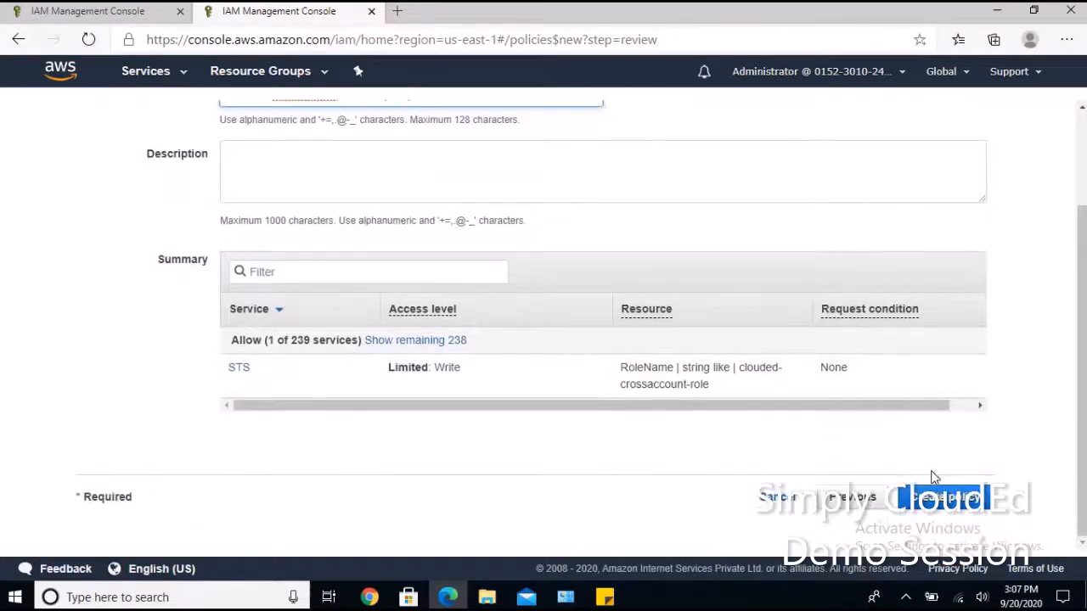
pyautogui.click(948, 500)
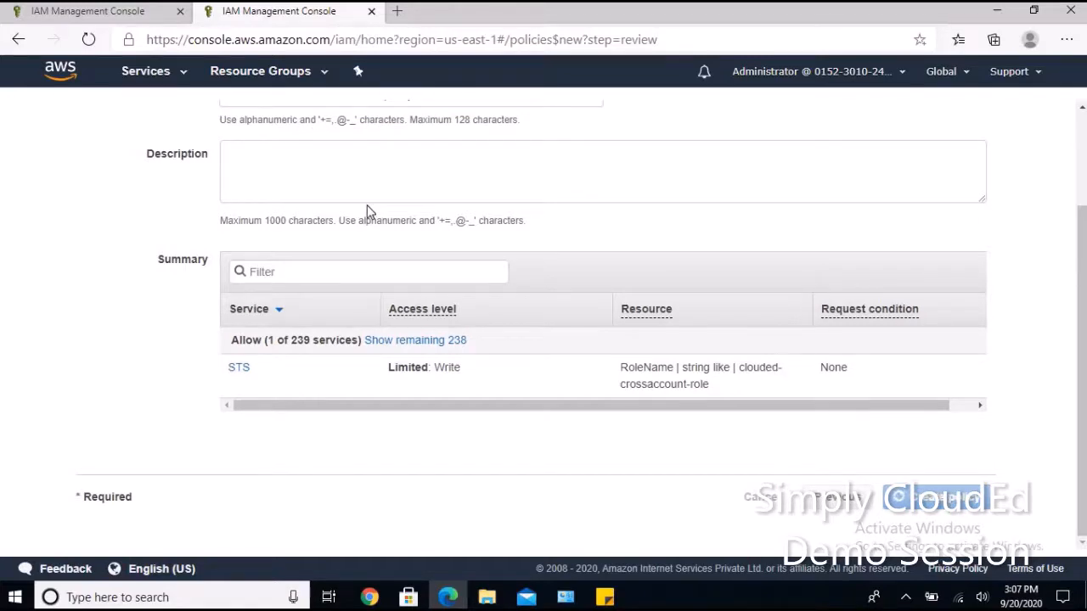
pyautogui.hotkey('alt', 'Left')
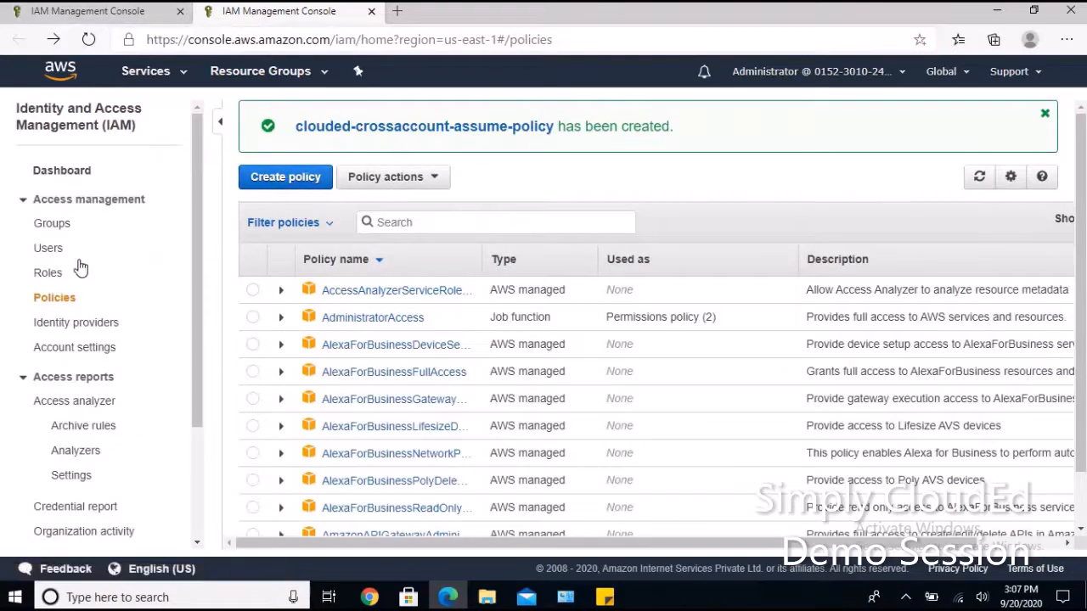
# Refresh the policy list, find clouded-crossaccount-assume-policy and add it to clouded-testuser.
pyautogui.click(119, 11)
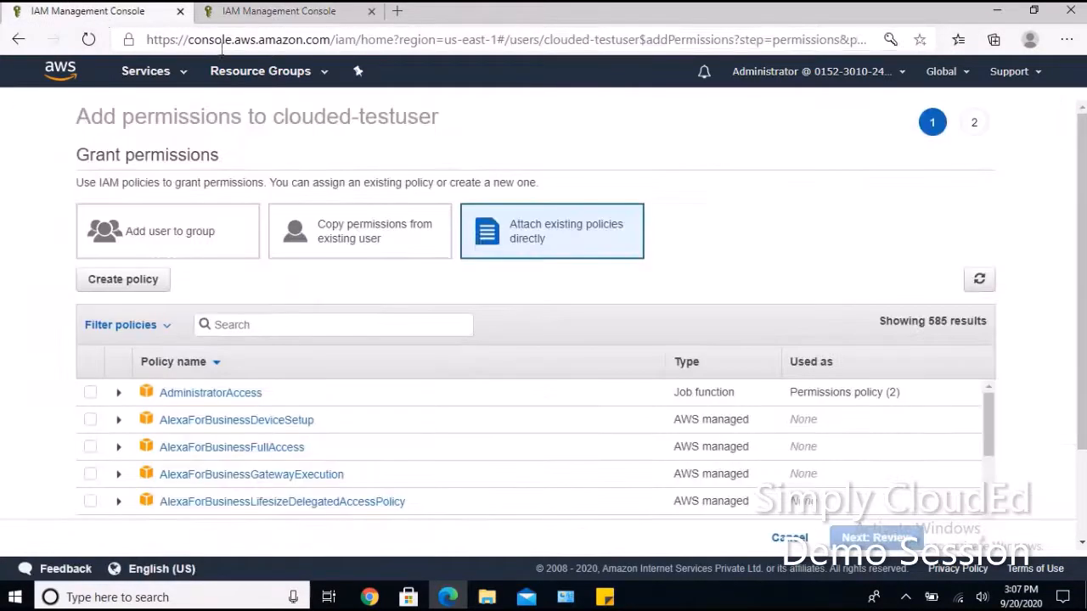
pyautogui.click(978, 282)
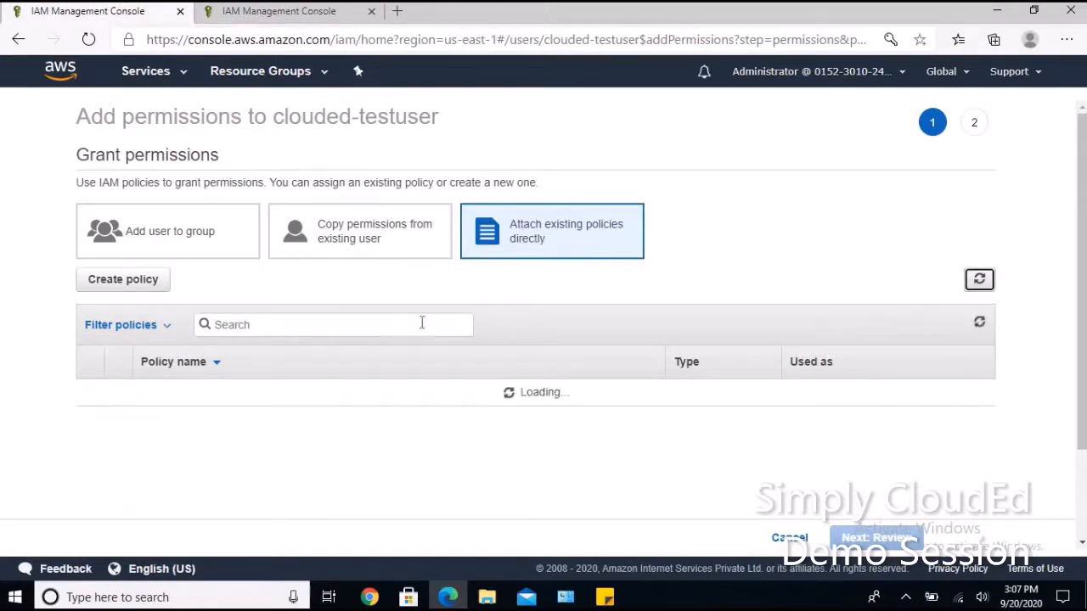
pyautogui.click(396, 332)
pyautogui.write('clouded')
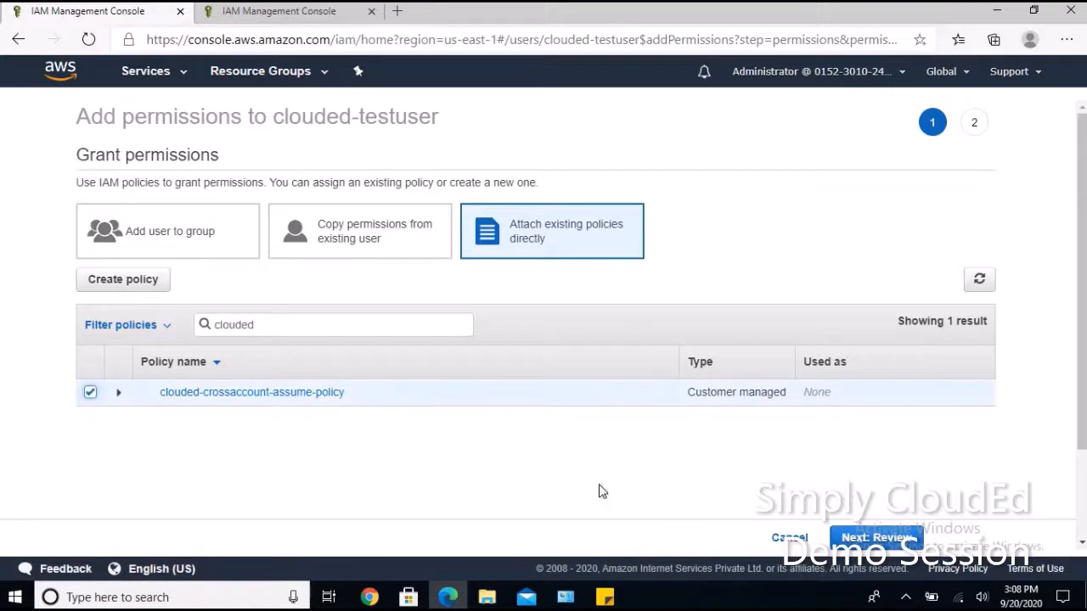
pyautogui.click(879, 538)
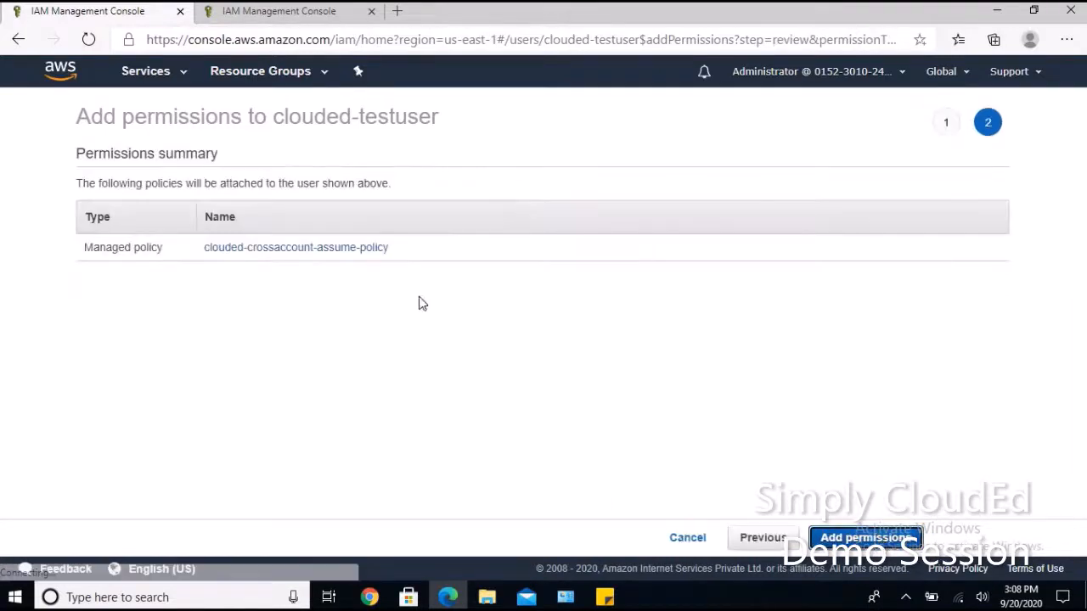
pyautogui.click(875, 548)
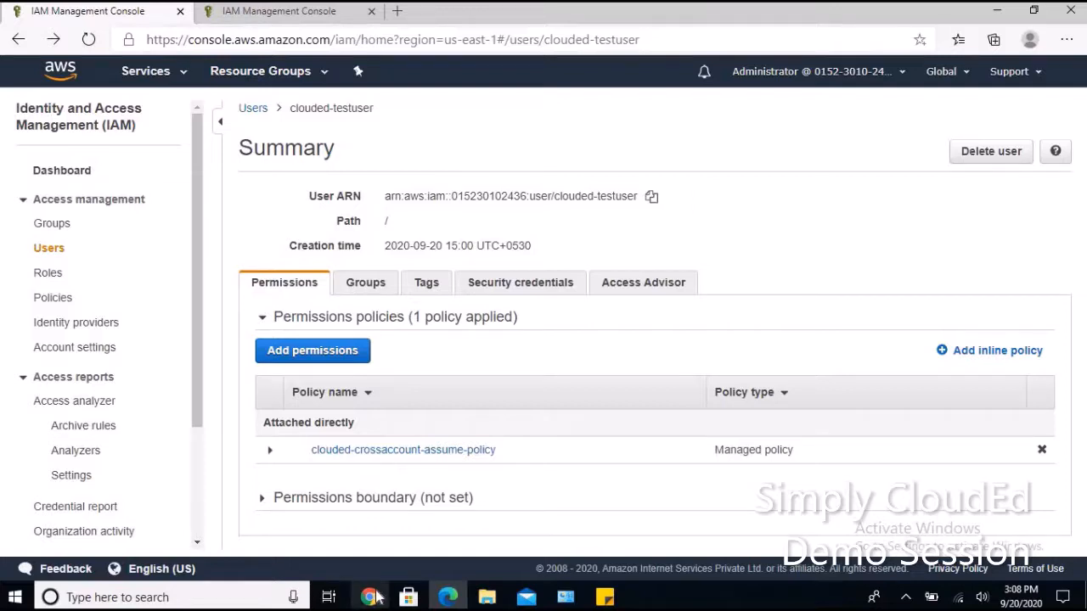
# Check the cross-account diagram, then open IAM Roles in the production account console.
pyautogui.moveTo(379, 599)
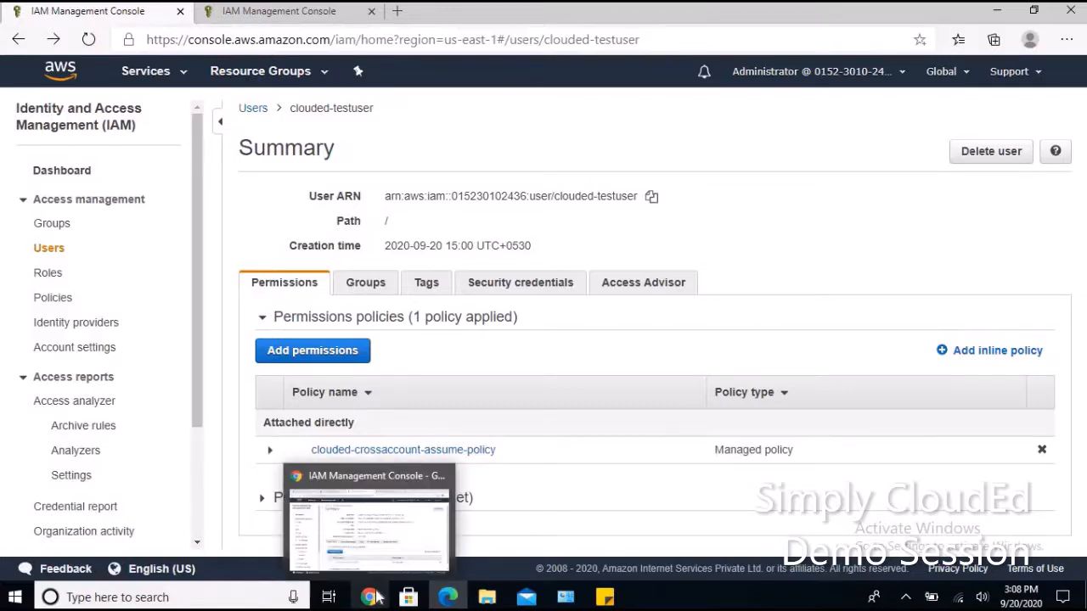
pyautogui.click(378, 599)
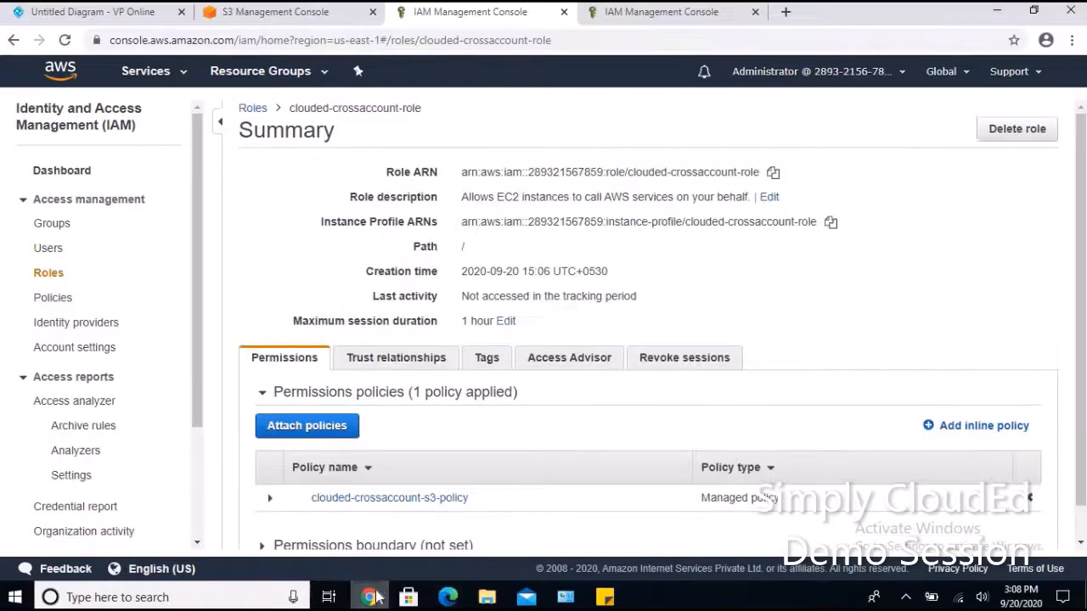
pyautogui.click(102, 12)
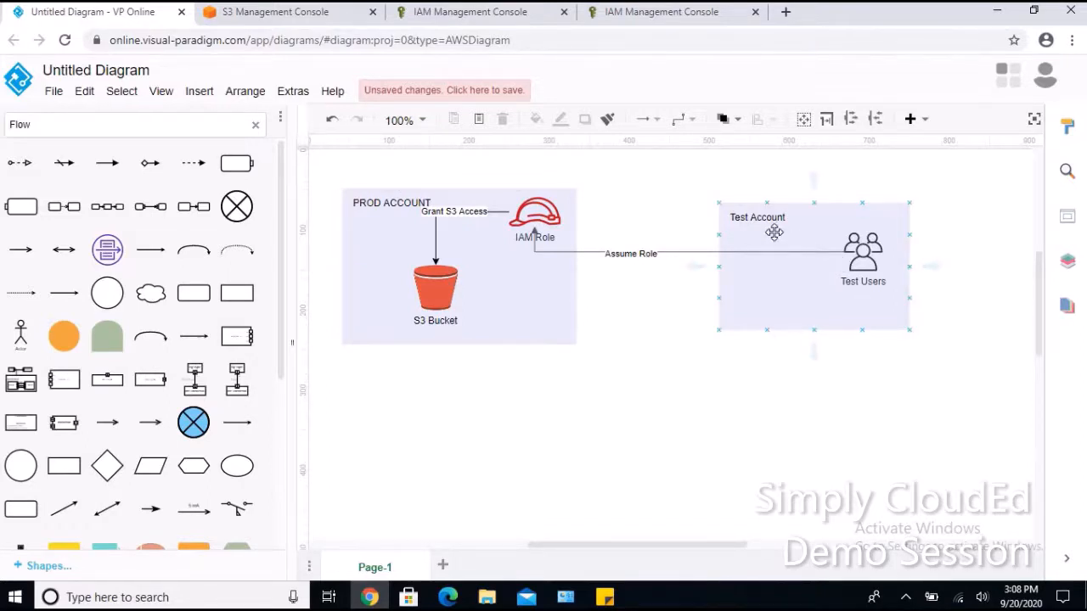
pyautogui.click(623, 17)
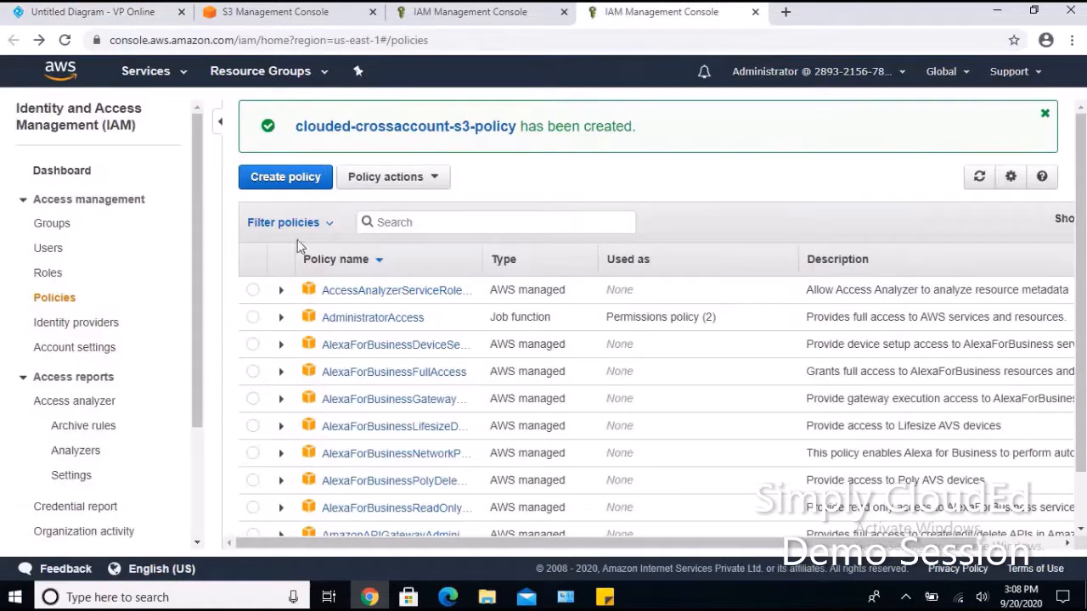
pyautogui.click(49, 274)
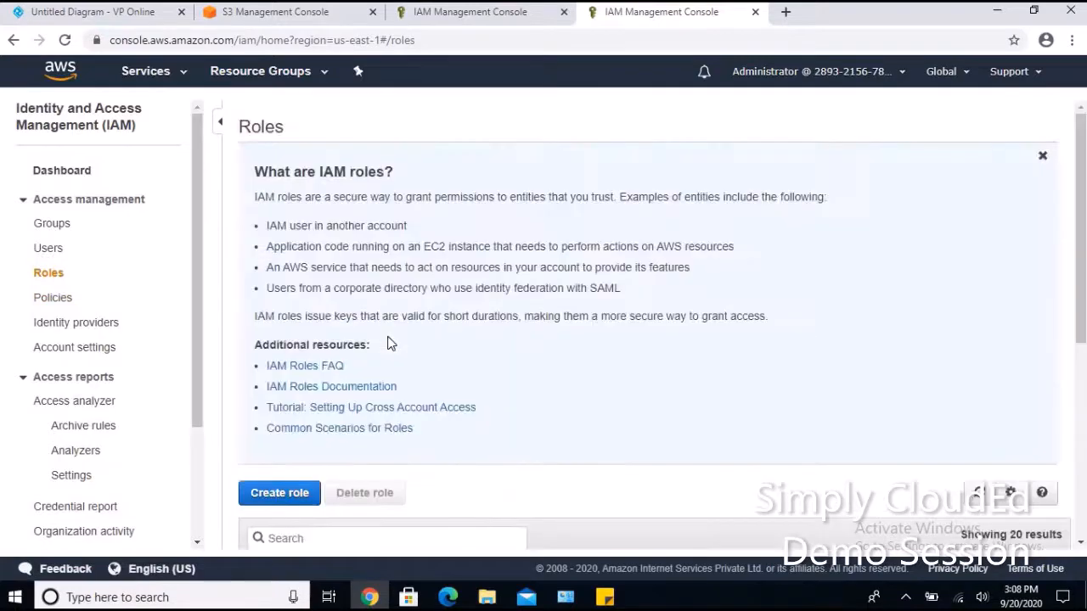
# Open clouded-crossaccount-role's Trust relationships, showing ec2.amazonaws.com as the trusted entity.
pyautogui.scroll(-5, 391, 343)
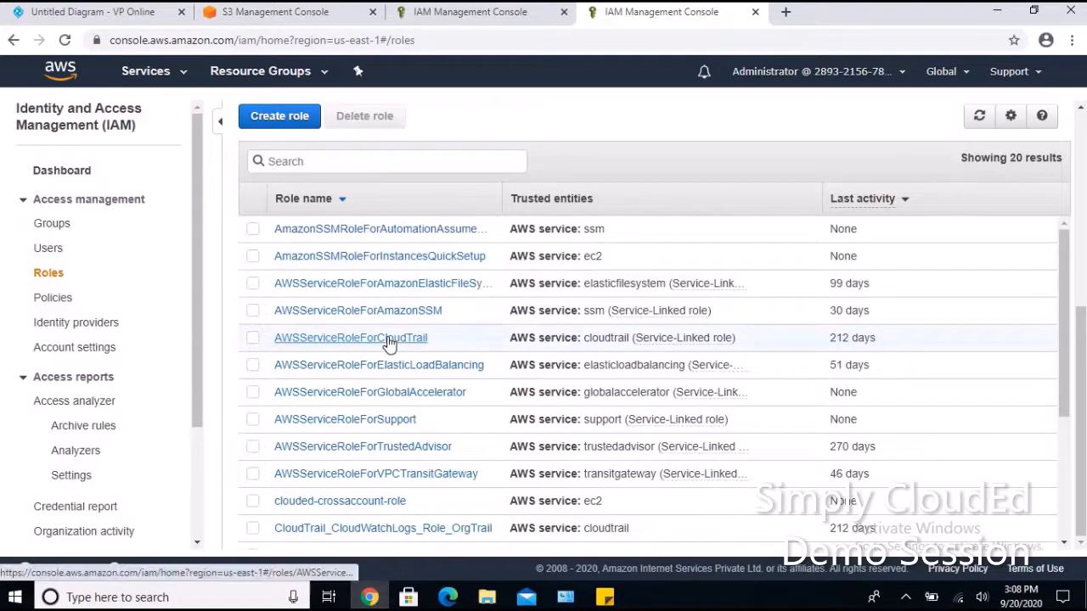
pyautogui.scroll(-3, 389, 343)
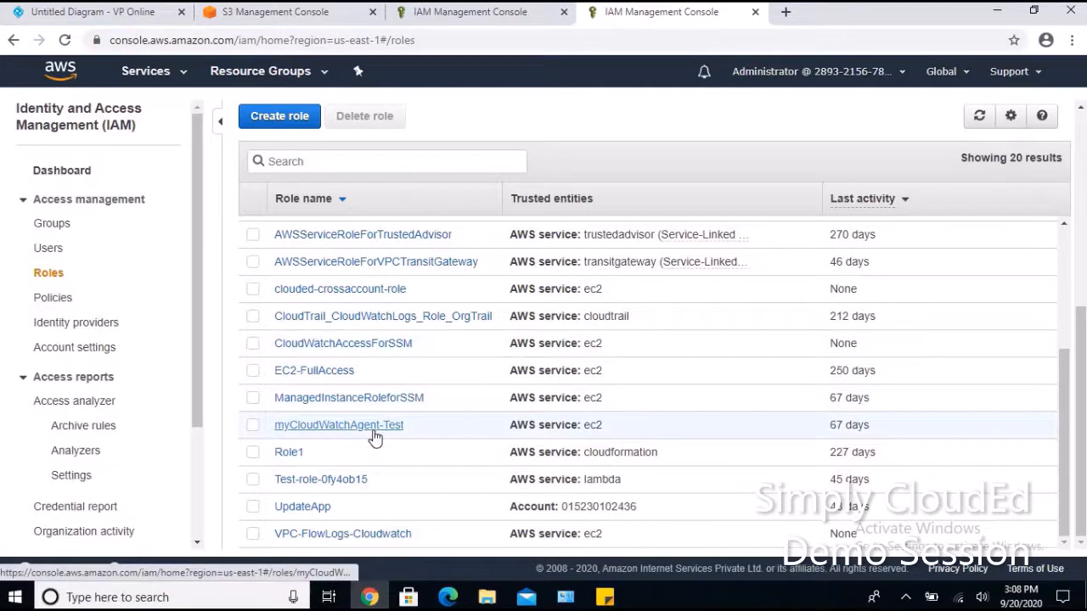
pyautogui.scroll(1, 374, 438)
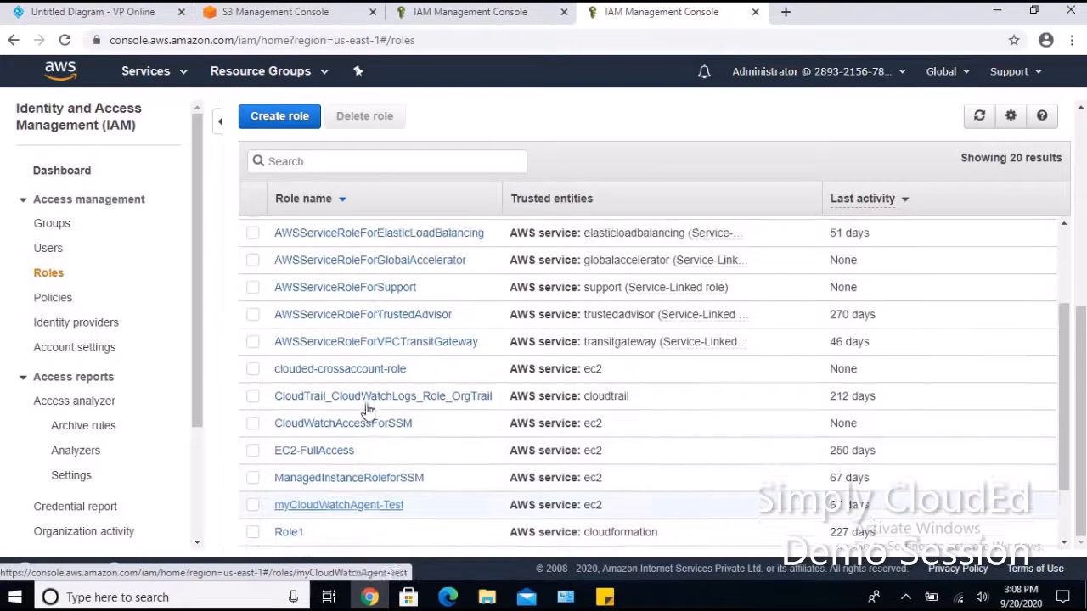
pyautogui.click(355, 370)
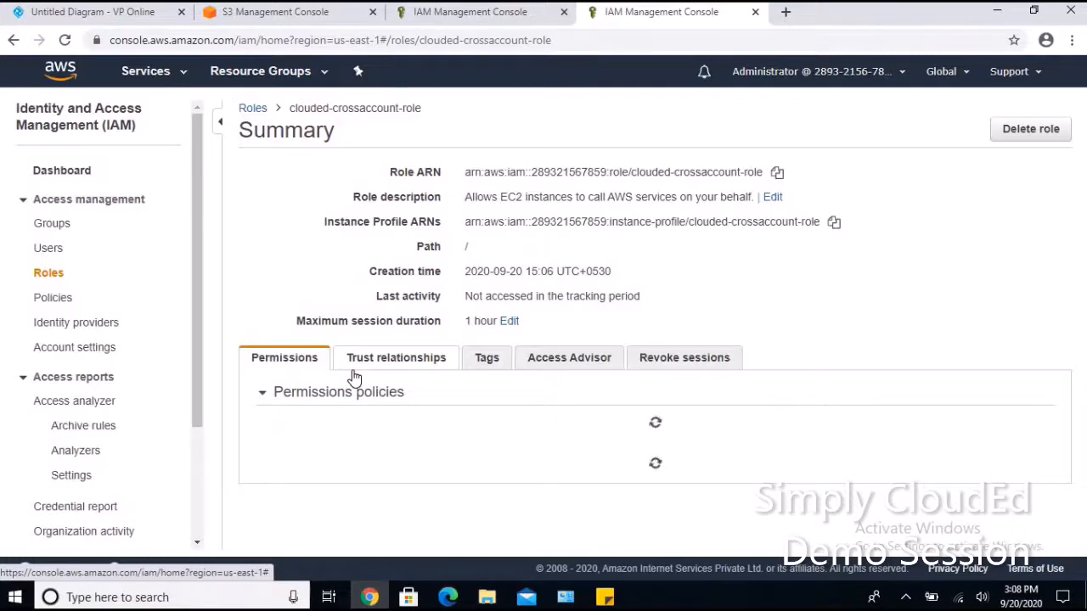
pyautogui.click(406, 360)
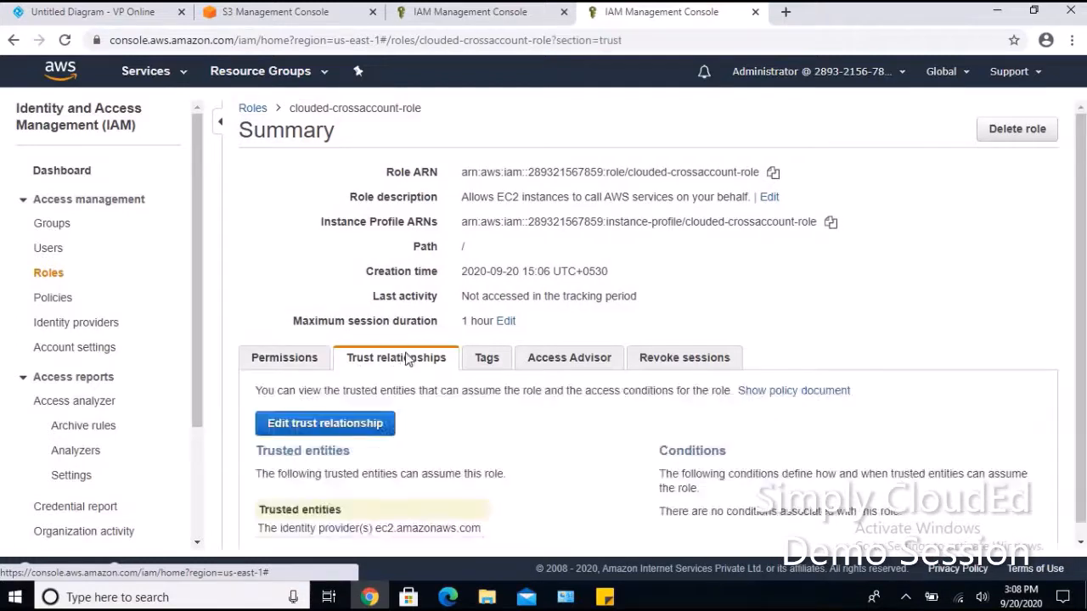
# Edit the trust relationship, replacing the EC2 "Service" principal line with "AWS":.
pyautogui.scroll(-1, 406, 360)
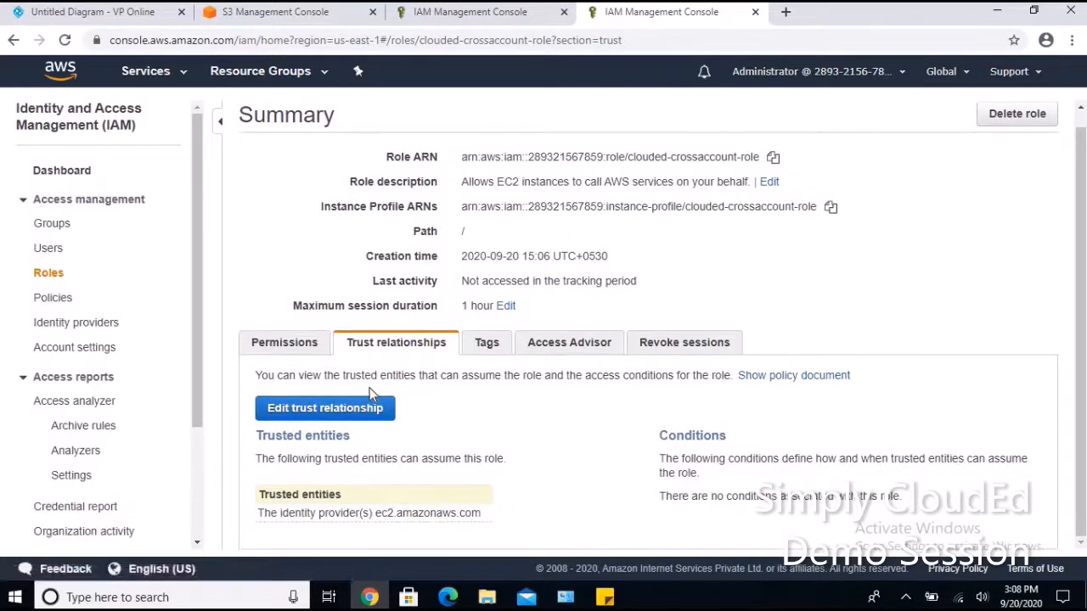
pyautogui.click(357, 413)
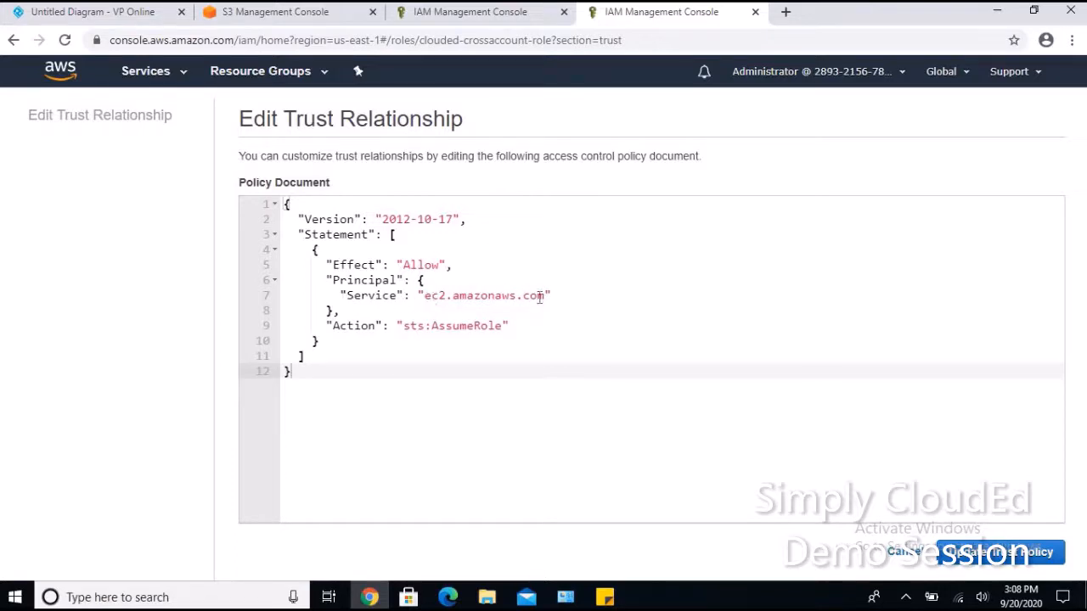
pyautogui.moveTo(553, 295); pyautogui.dragTo(342, 302)
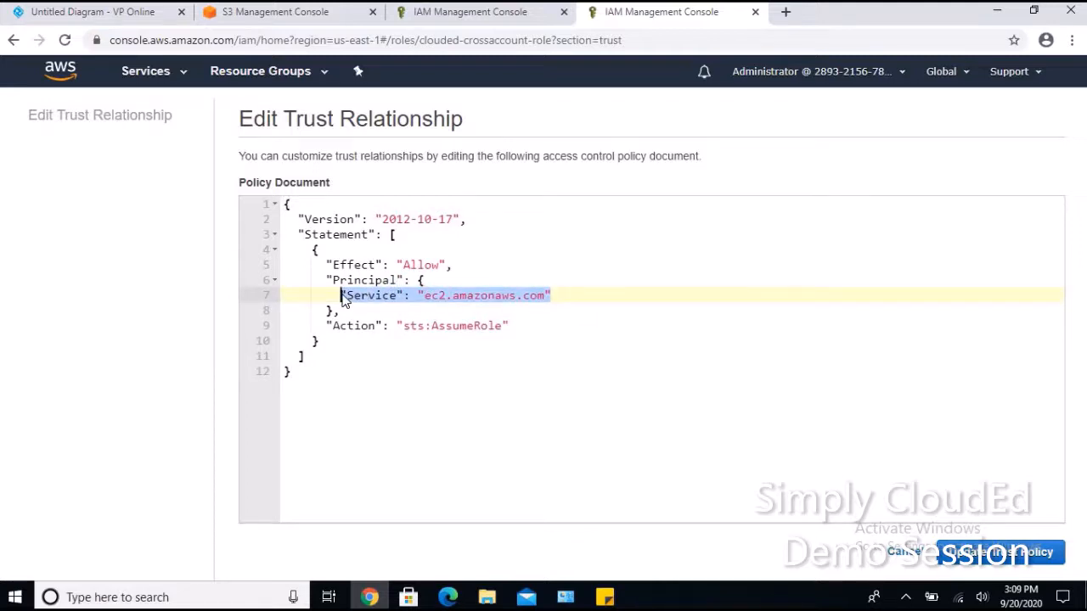
pyautogui.moveTo(609, 599)
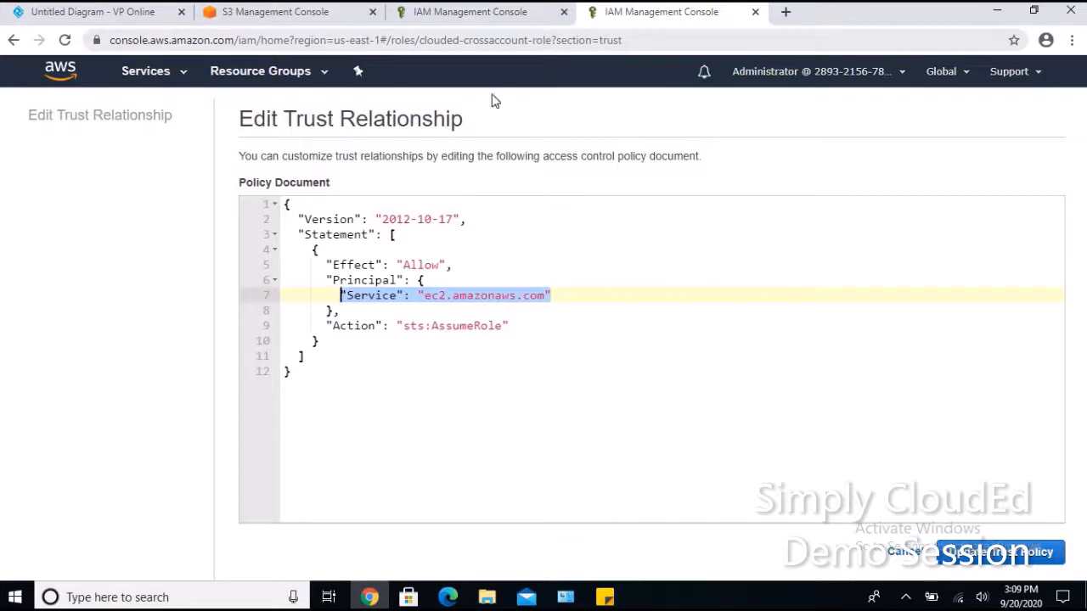
pyautogui.write('"')
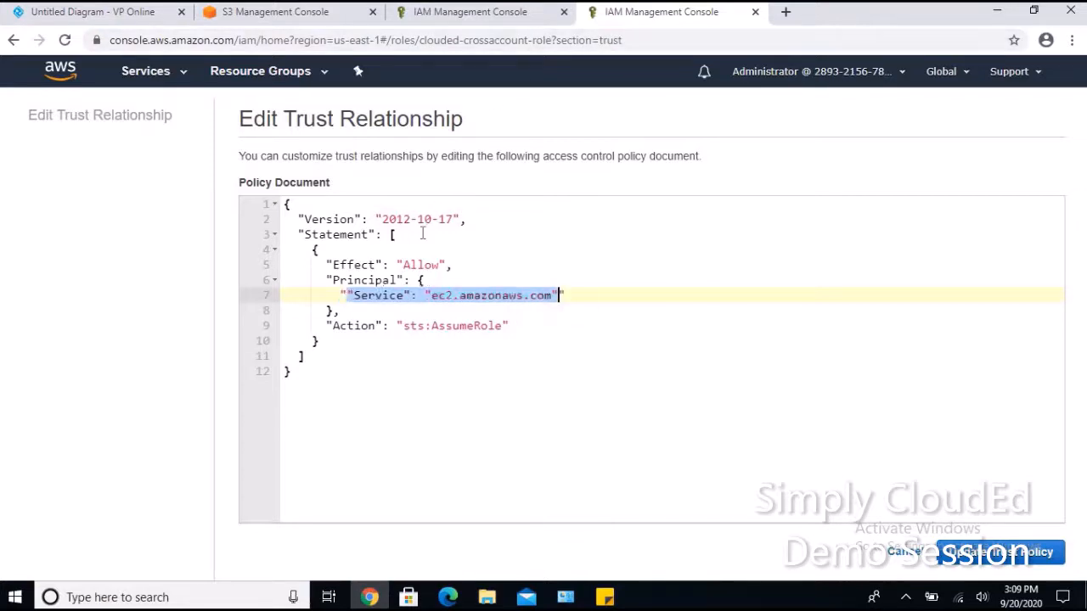
pyautogui.write('AWS"')
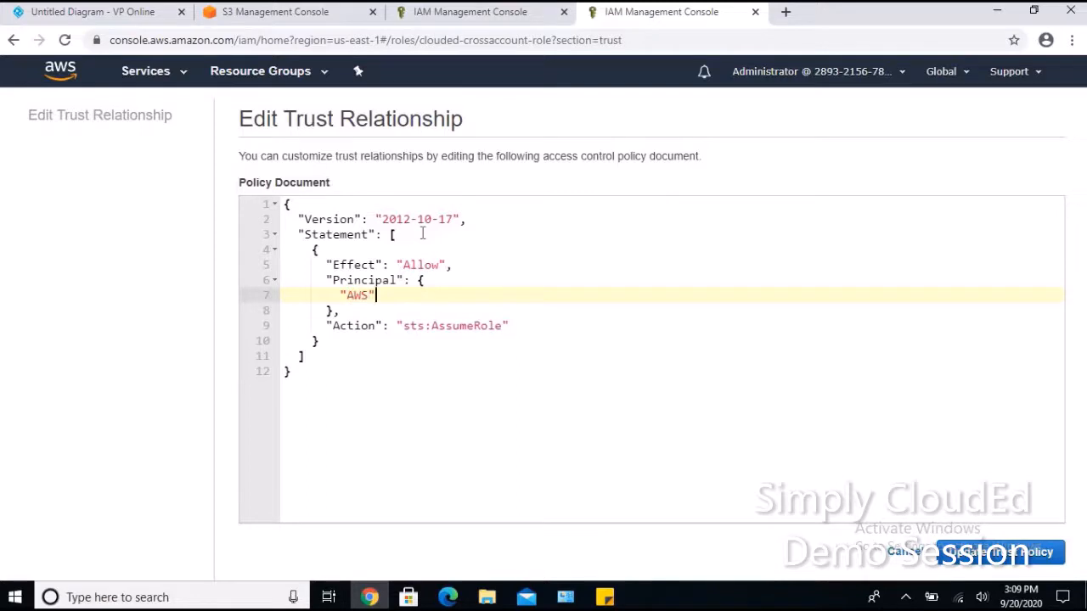
pyautogui.write(':')
# Paste the account root ARN from Sticky Notes as the AWS principal.
pyautogui.click(604, 598)
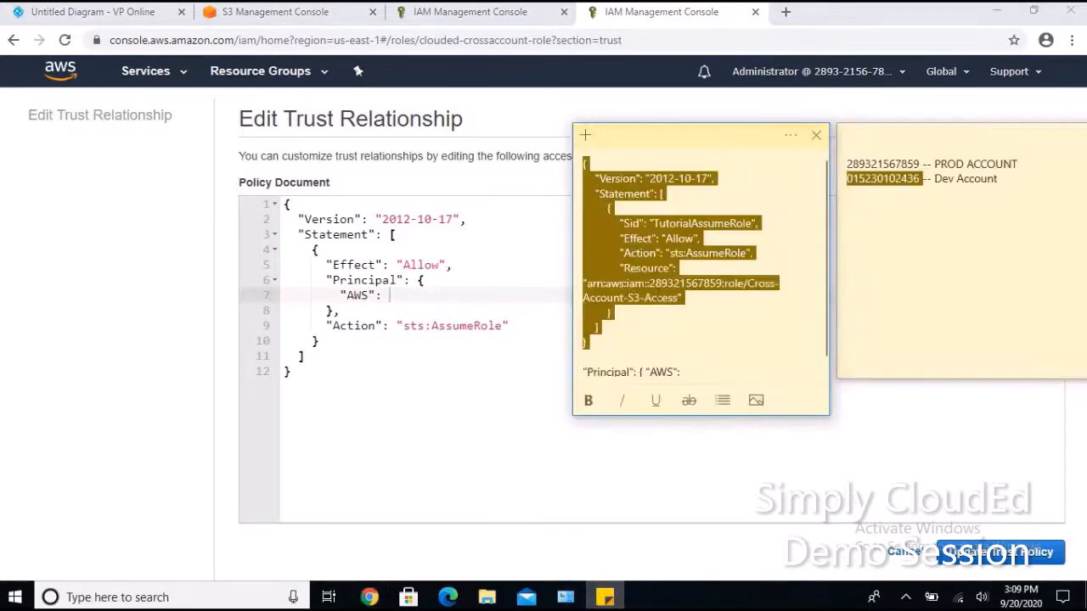
pyautogui.scroll(-1, 647, 340)
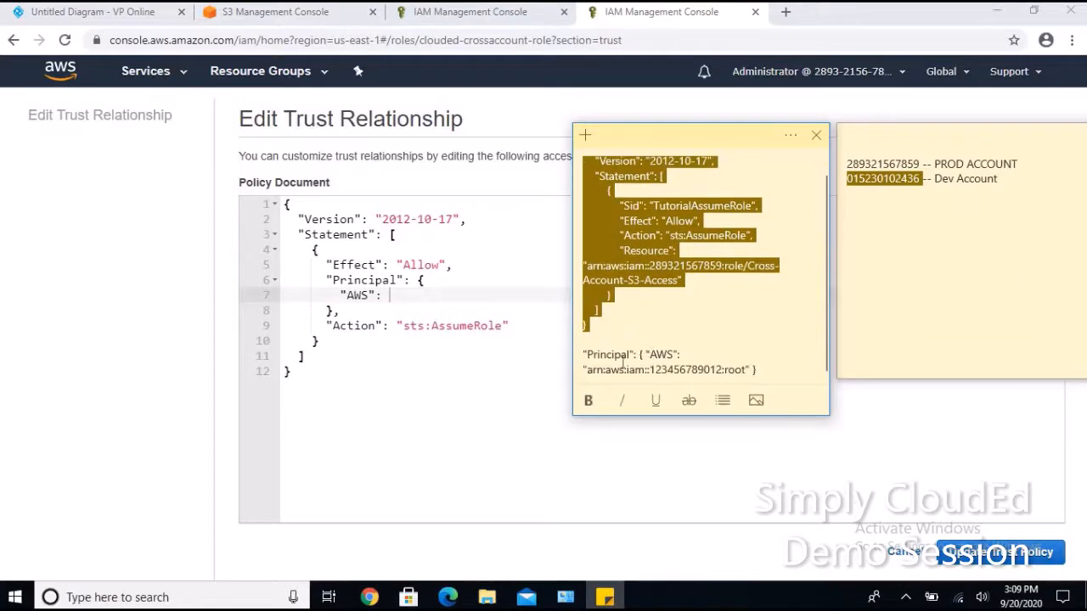
pyautogui.moveTo(584, 370); pyautogui.dragTo(756, 370)
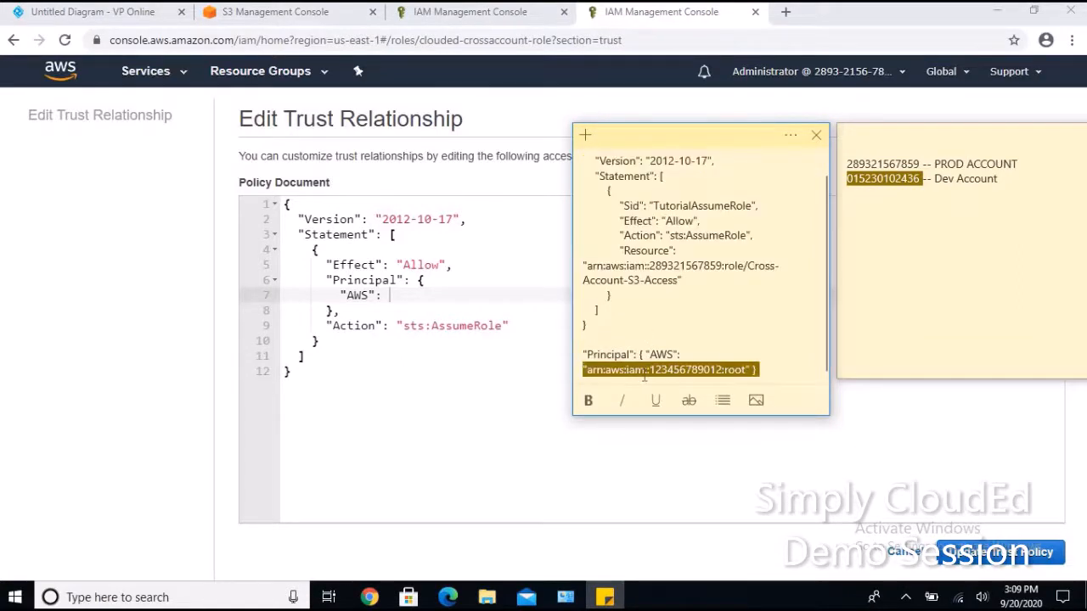
pyautogui.click(752, 371)
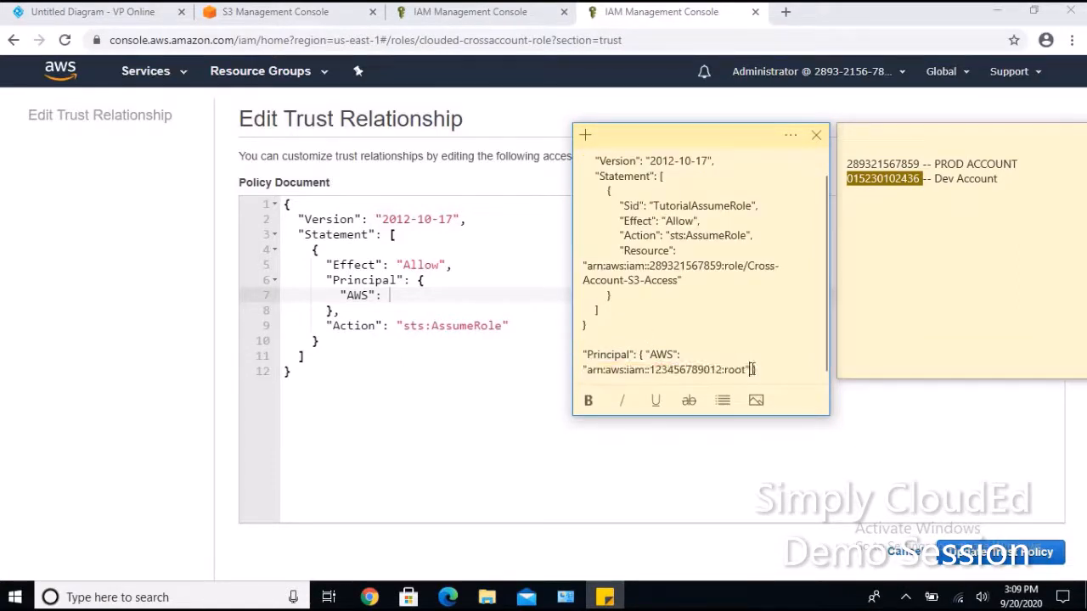
pyautogui.moveTo(752, 370); pyautogui.dragTo(580, 371)
pyautogui.hotkey('ctrl', 'c')
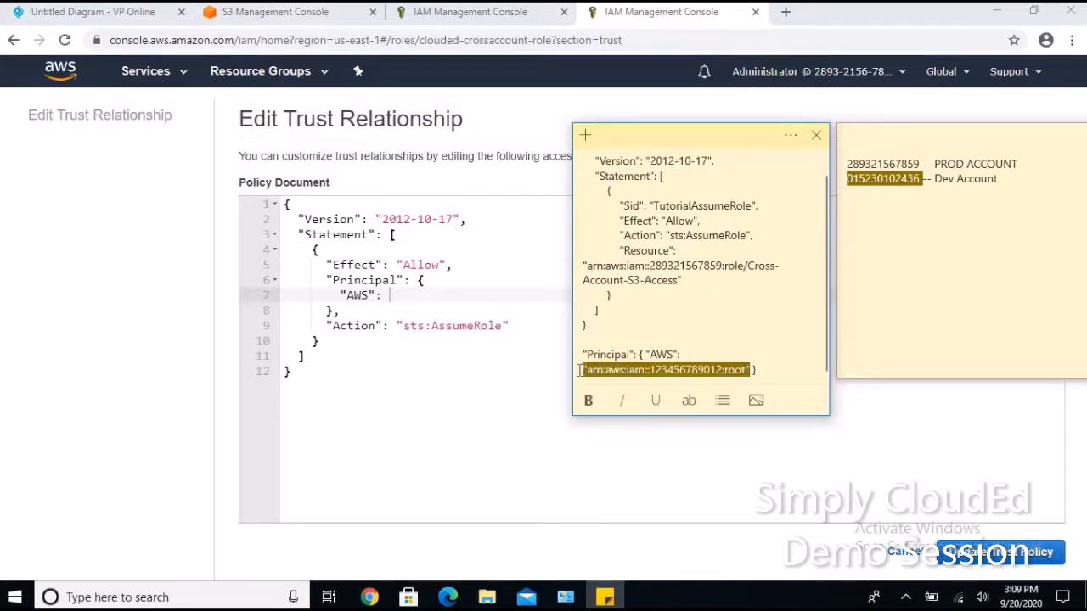
pyautogui.click(410, 293)
pyautogui.hotkey('ctrl', 'v')
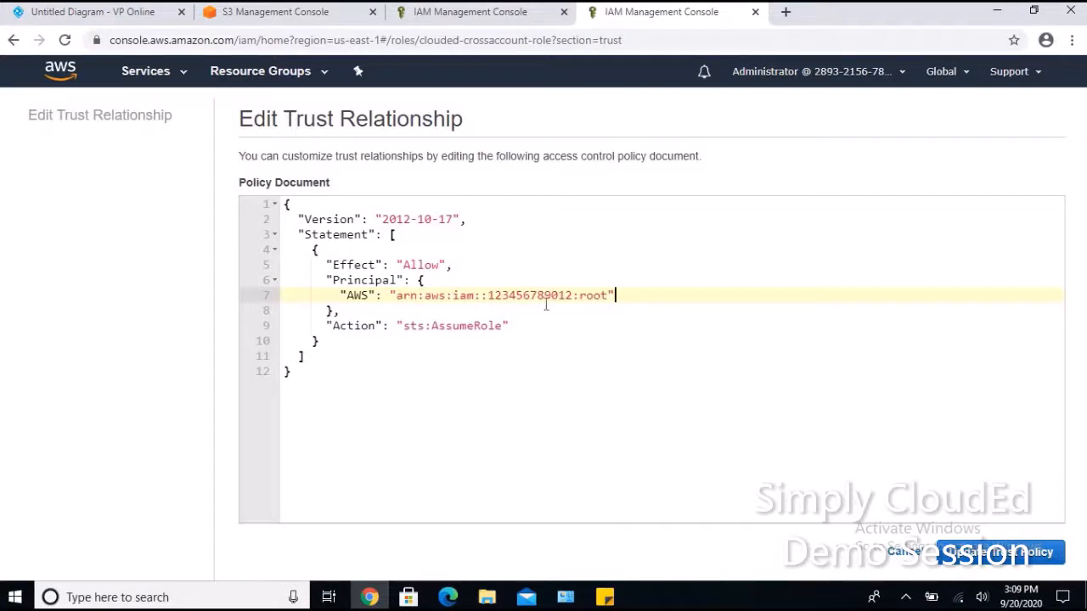
pyautogui.click(606, 597)
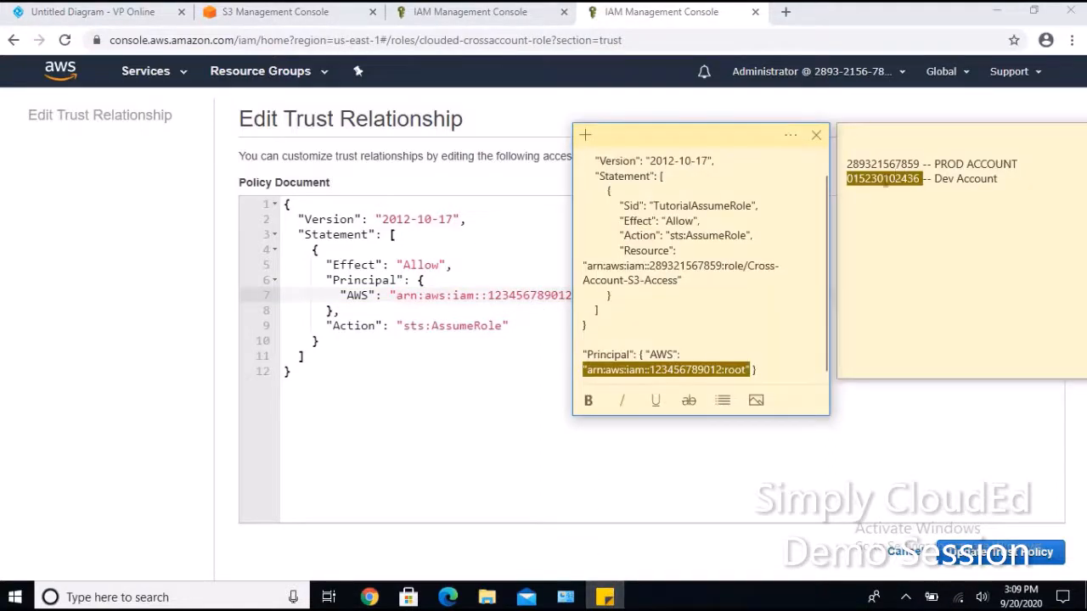
pyautogui.click(886, 185)
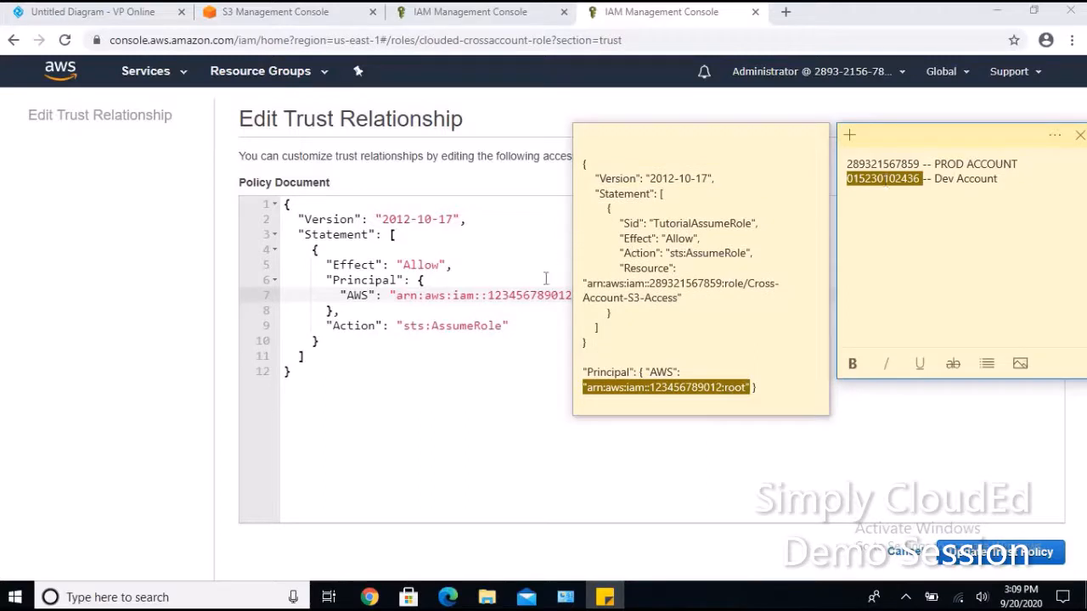
# Swap the ARN's account number for the Dev account ID, keep :root, and save the trust policy.
pyautogui.doubleClick(524, 297)
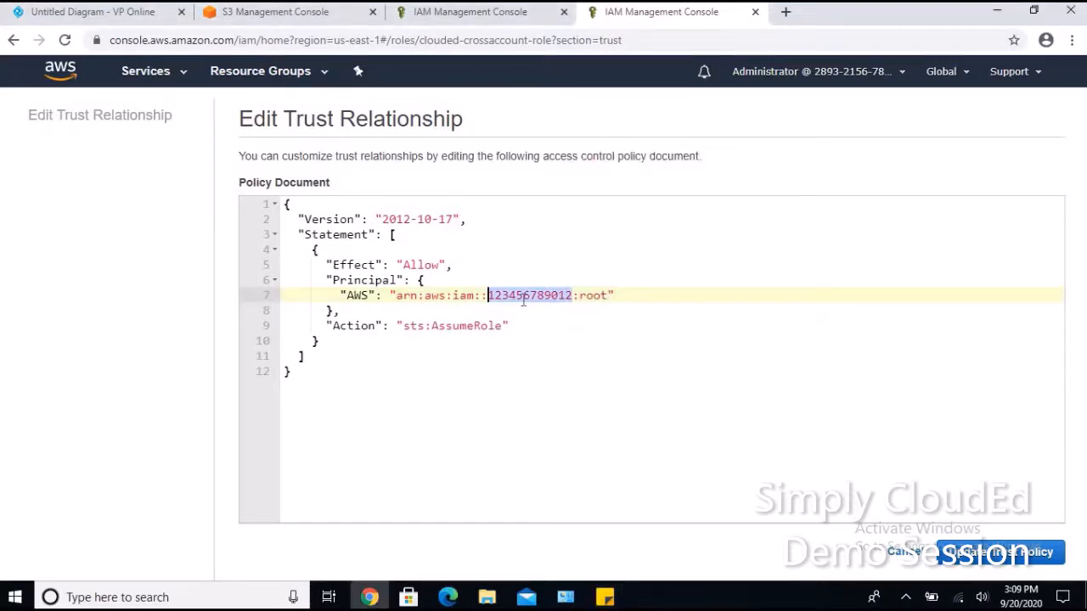
pyautogui.hotkey('ctrl', 'v')
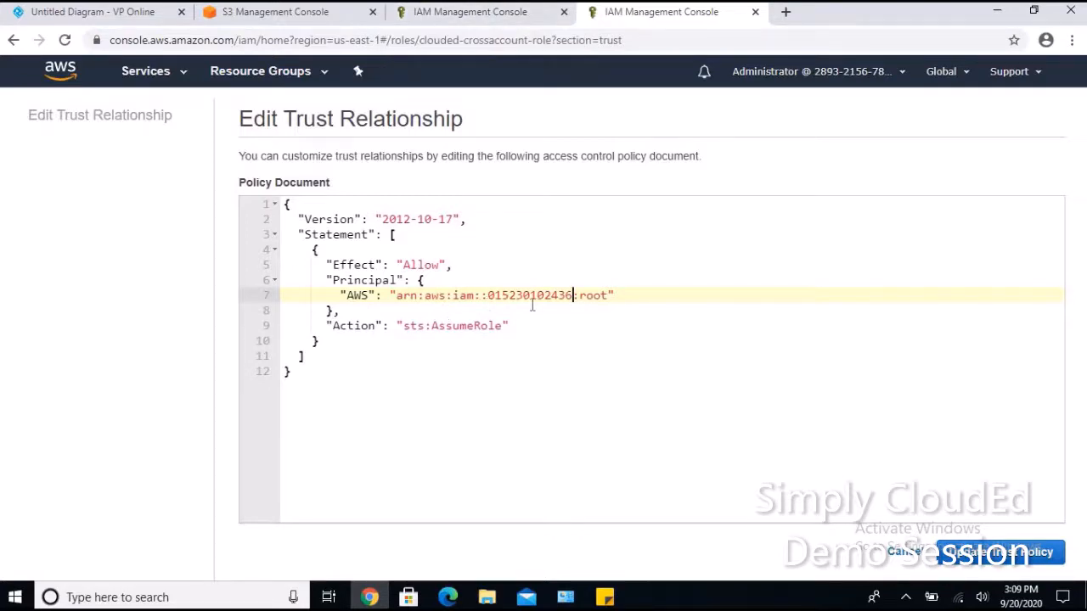
pyautogui.doubleClick(488, 299)
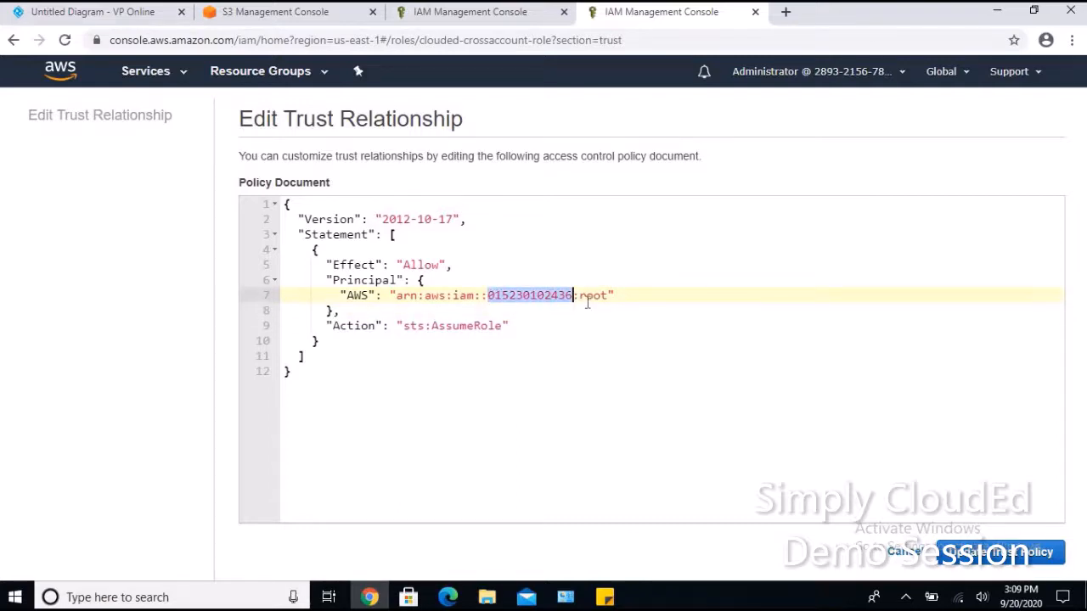
pyautogui.moveTo(579, 296); pyautogui.dragTo(610, 294)
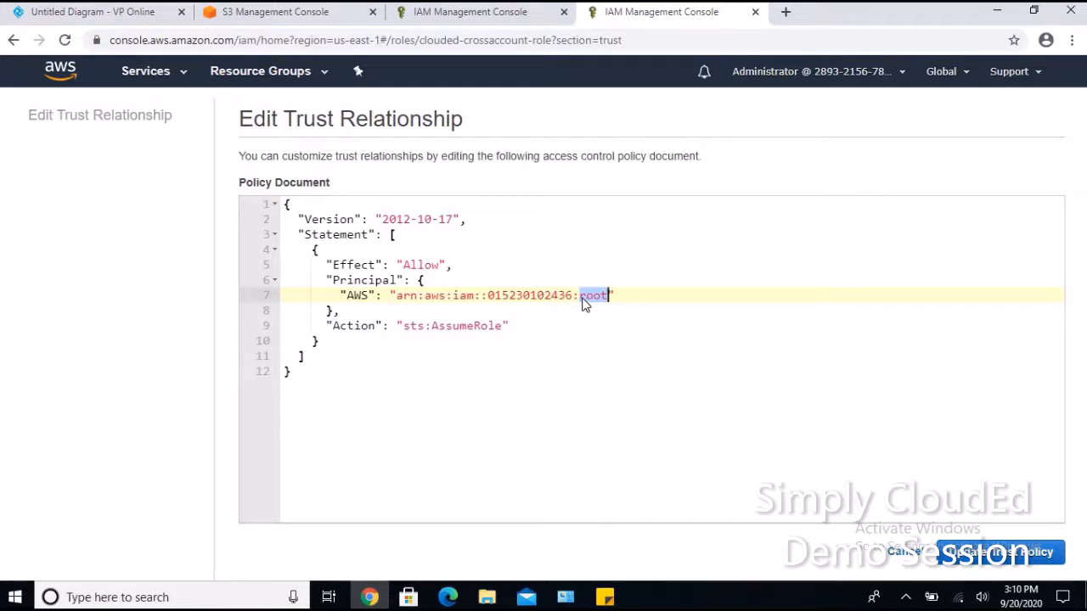
pyautogui.write('users/himansh')
pyautogui.press('BackSpace')
pyautogui.press('BackSpace')
pyautogui.press('BackSpace')
pyautogui.press('BackSpace')
pyautogui.press('BackSpace')
pyautogui.press('BackSpace')
pyautogui.press('BackSpace')
pyautogui.press('BackSpace')
pyautogui.press('BackSpace')
pyautogui.press('BackSpace')
pyautogui.press('BackSpace')
pyautogui.press('BackSpace')
pyautogui.press('BackSpace')
pyautogui.write('root')
pyautogui.click(999, 553)
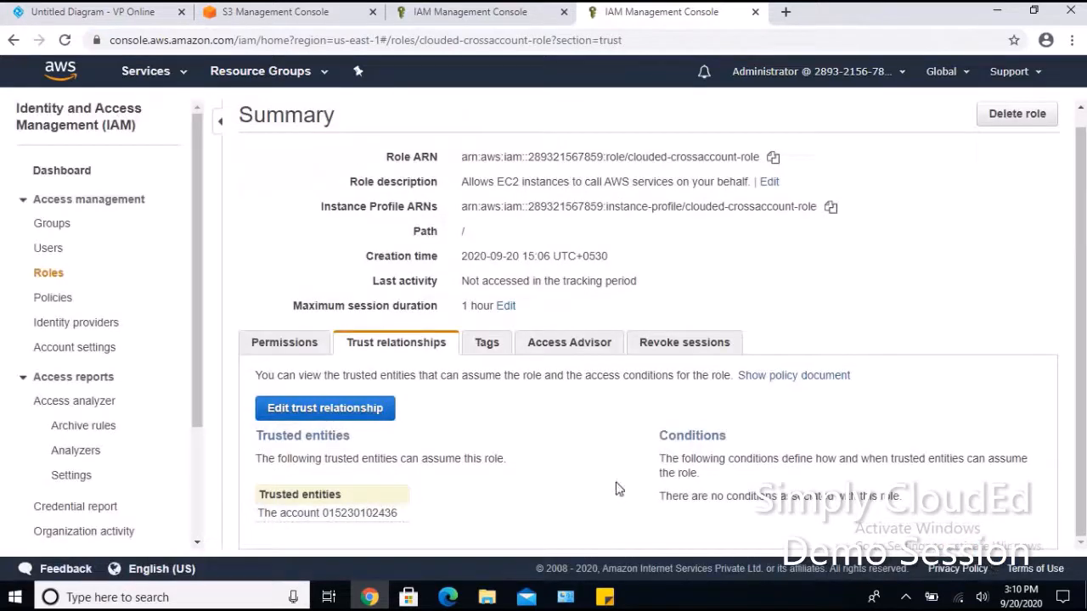
# View the architecture diagram of Test Users assuming the S3-access IAM role, then return to the Dev account browser.
pyautogui.click(119, 12)
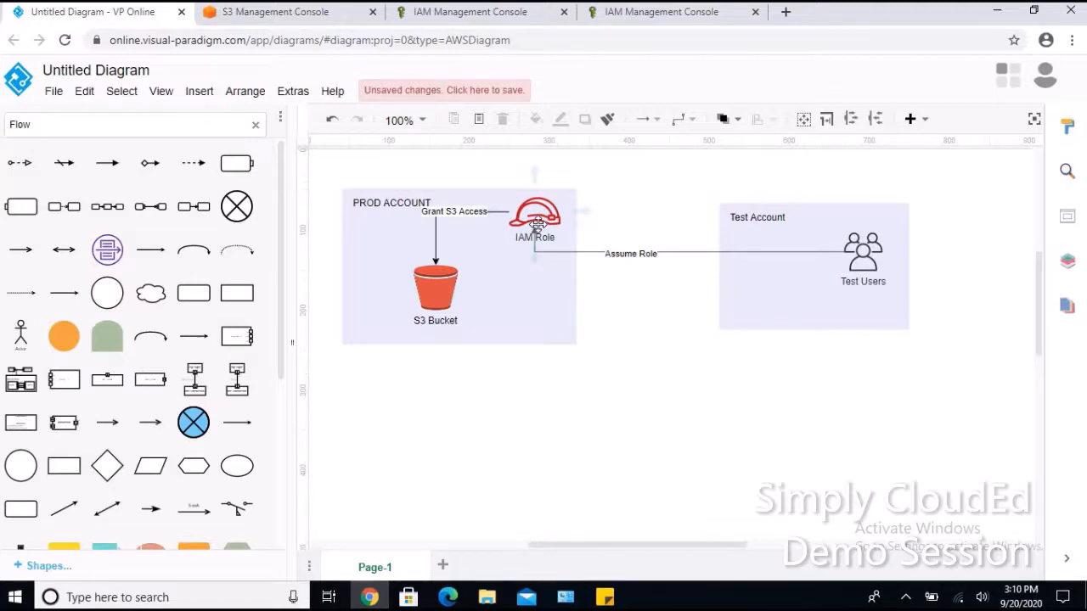
pyautogui.click(448, 597)
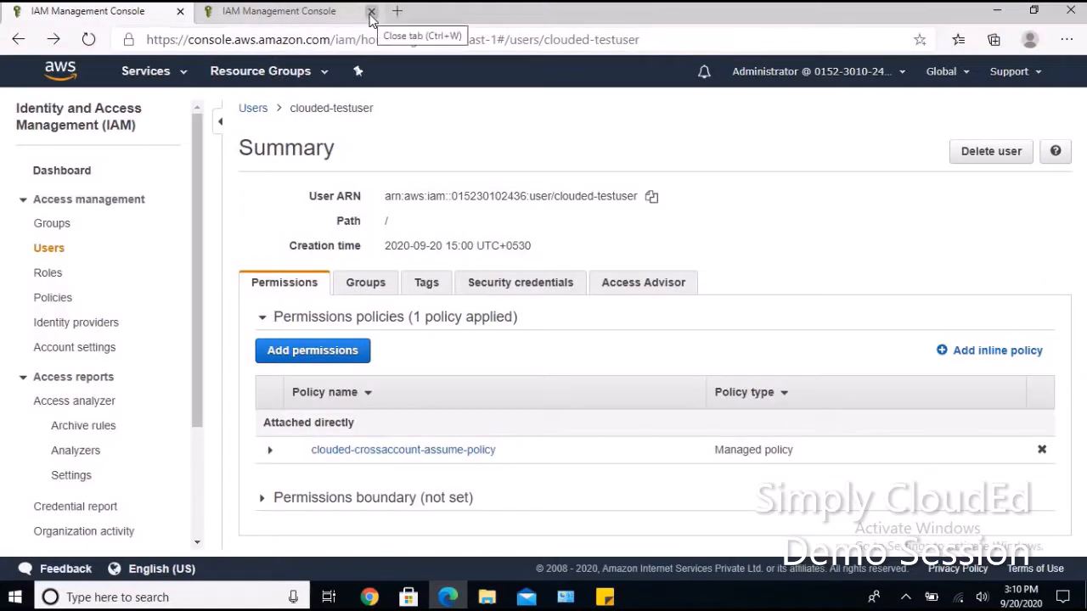
# Copy clouded-testuser's ARN, close the second IAM tab, and sign out of the Dev account.
pyautogui.tripleClick(556, 198)
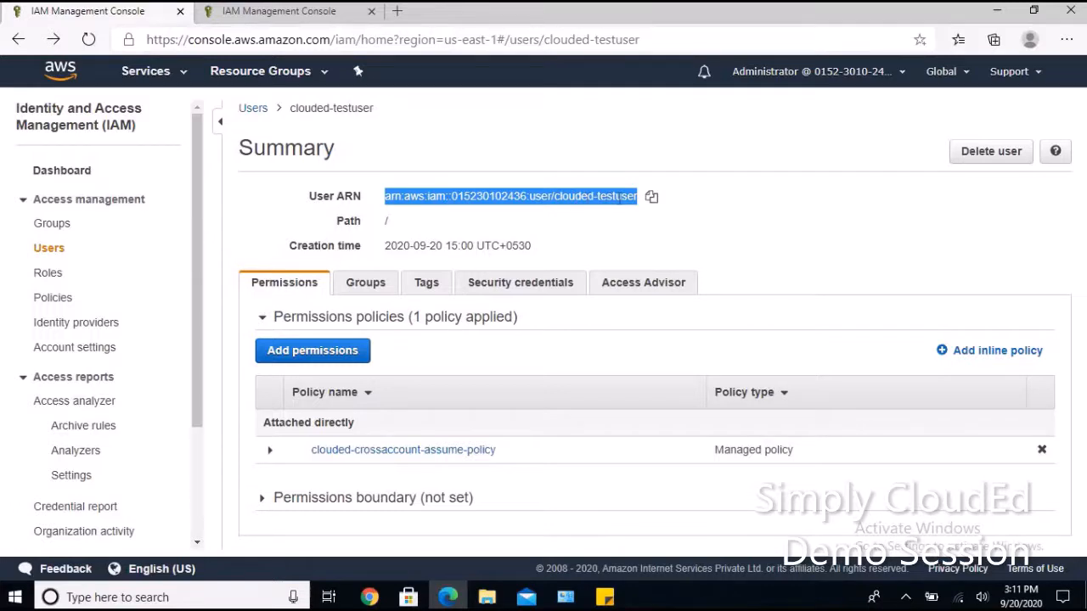
pyautogui.click(698, 199)
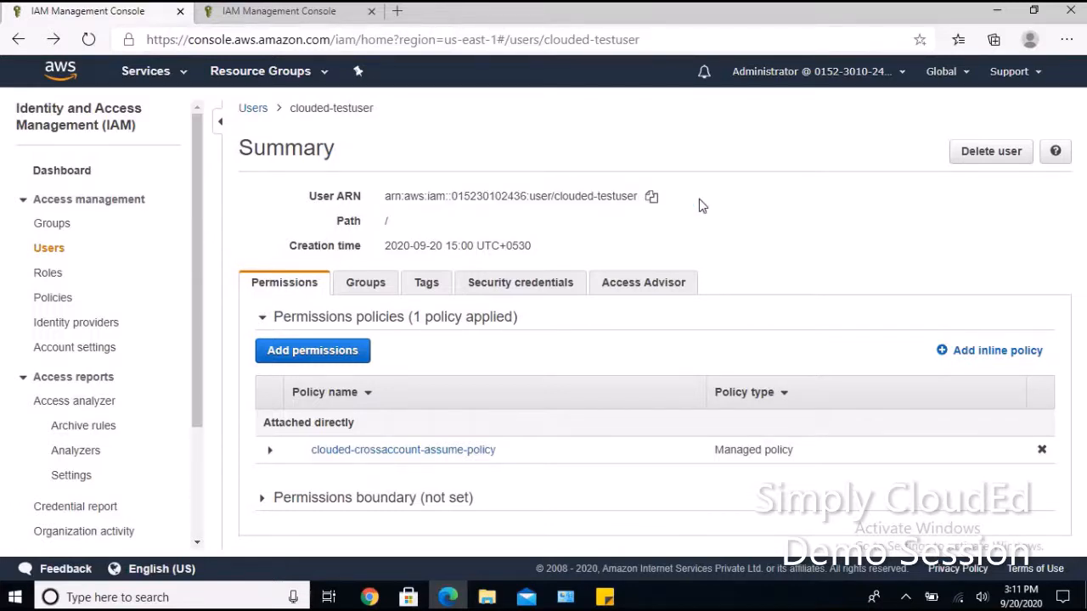
pyautogui.click(372, 11)
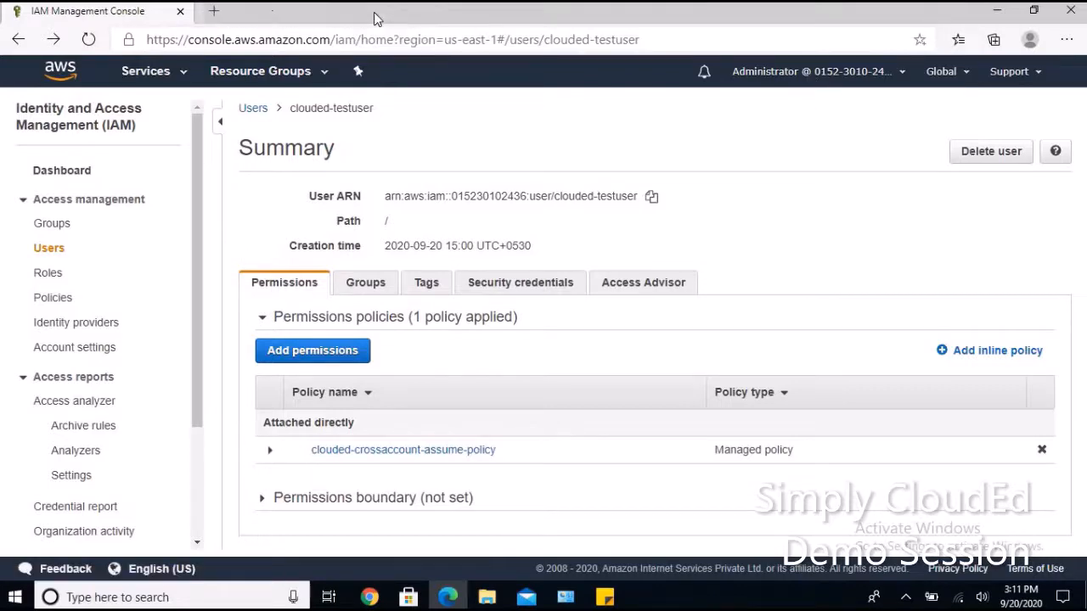
pyautogui.click(836, 72)
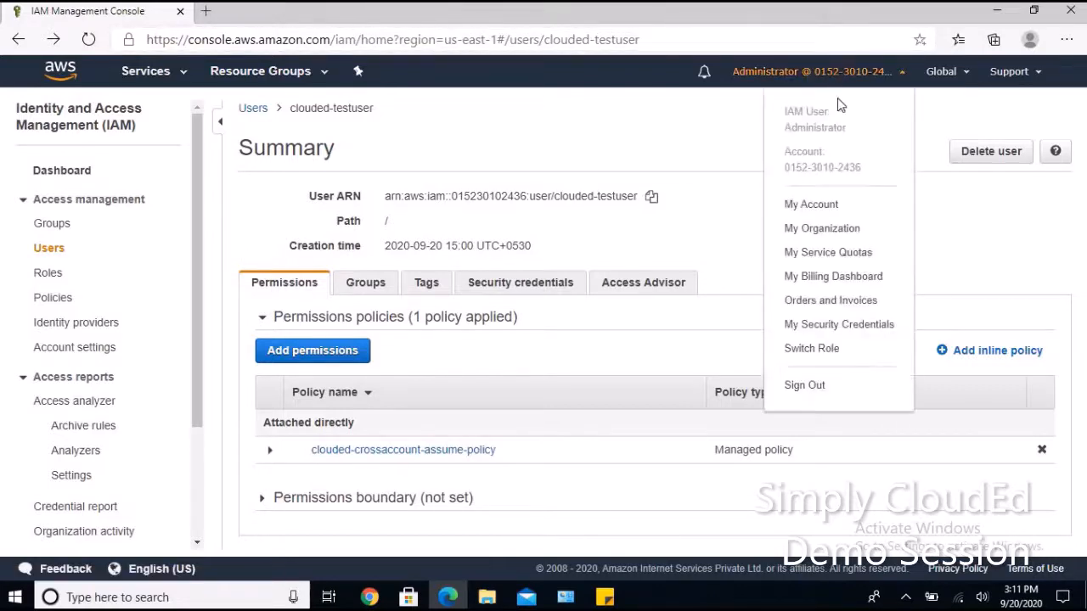
pyautogui.click(807, 386)
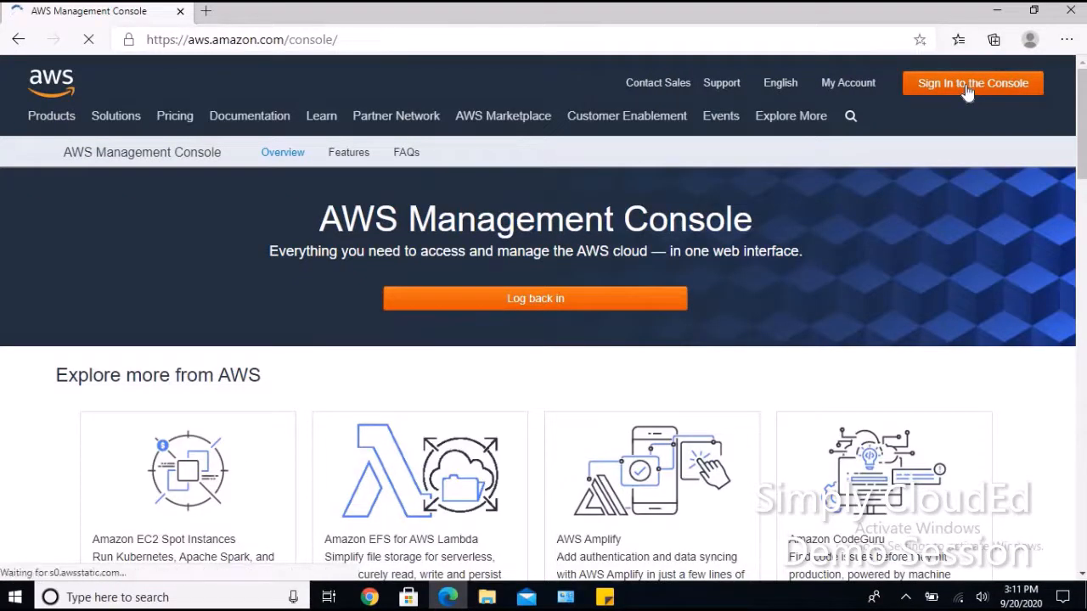
# Go to the console sign-in page, checking the Test Account in the architecture diagram on the way.
pyautogui.click(966, 92)
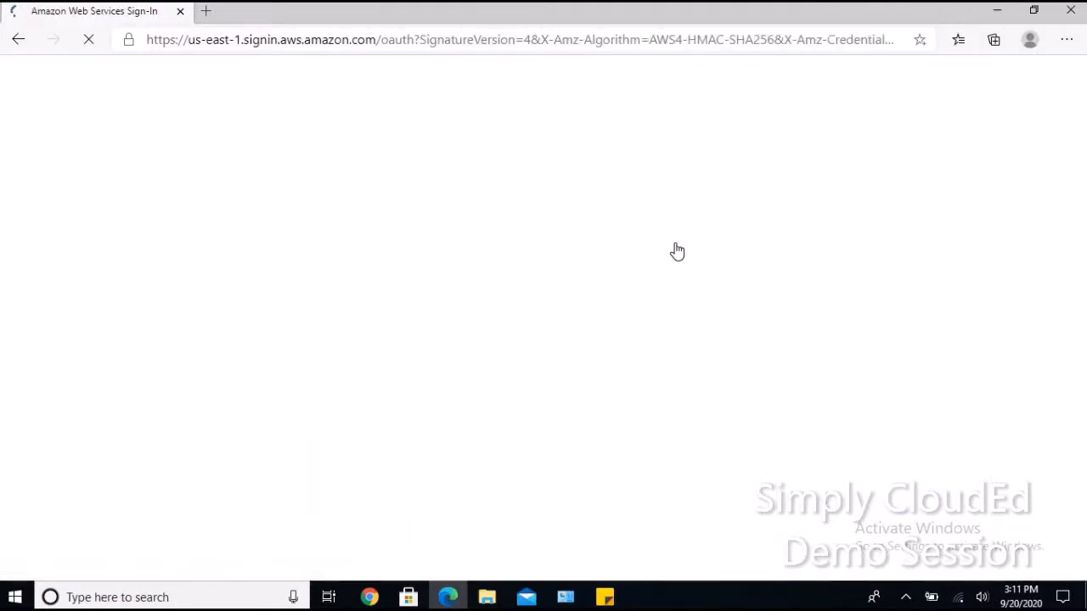
pyautogui.click(369, 595)
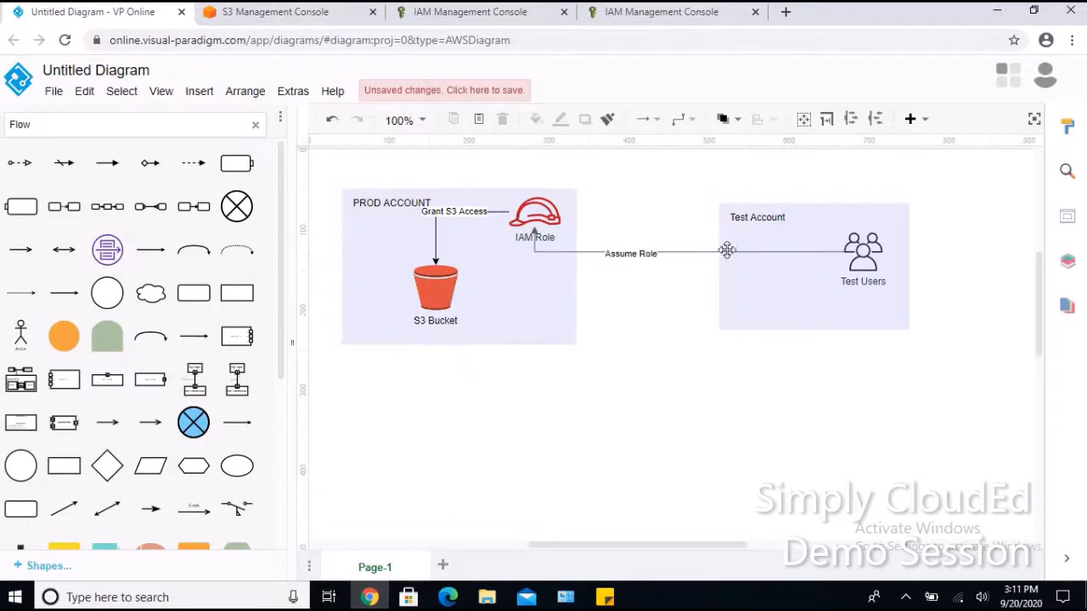
pyautogui.click(822, 236)
pyautogui.moveTo(447, 597)
pyautogui.click(400, 548)
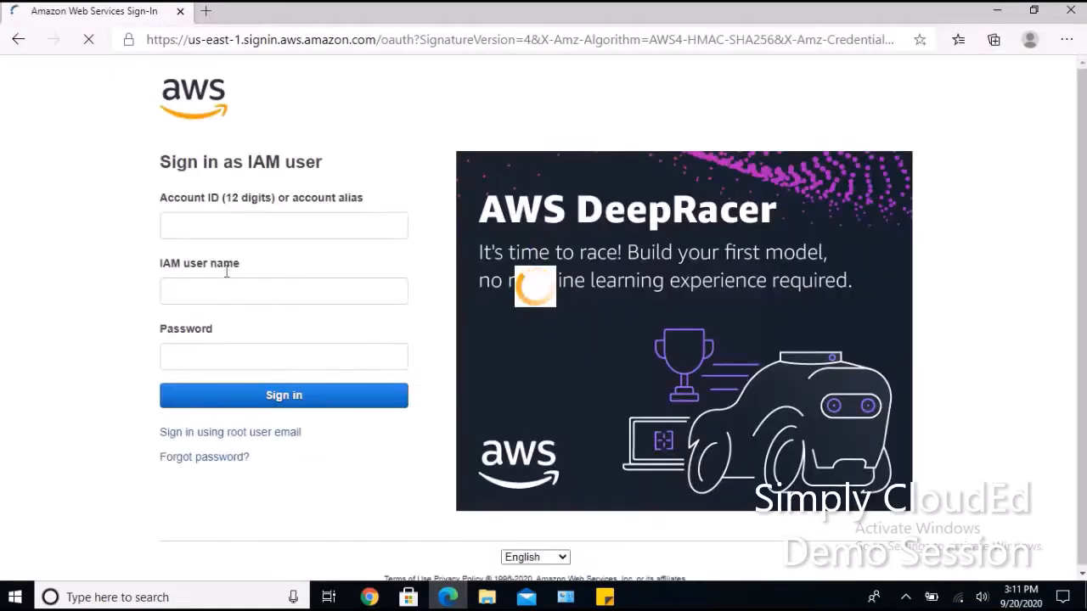
# Sign in as IAM user clouded-testuser with the account password.
pyautogui.click(214, 289)
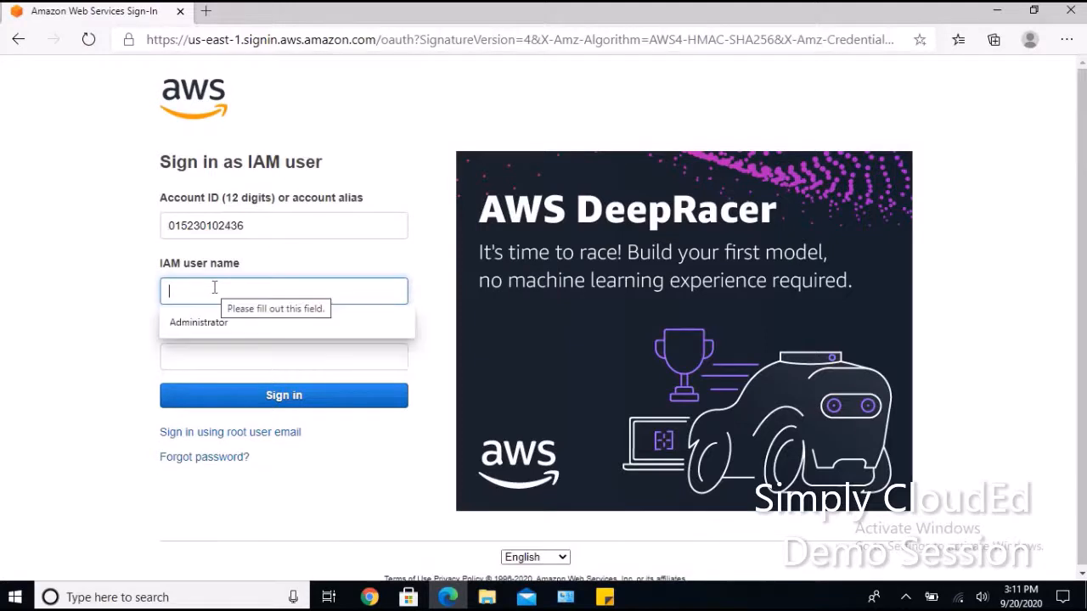
pyautogui.write('clouded')
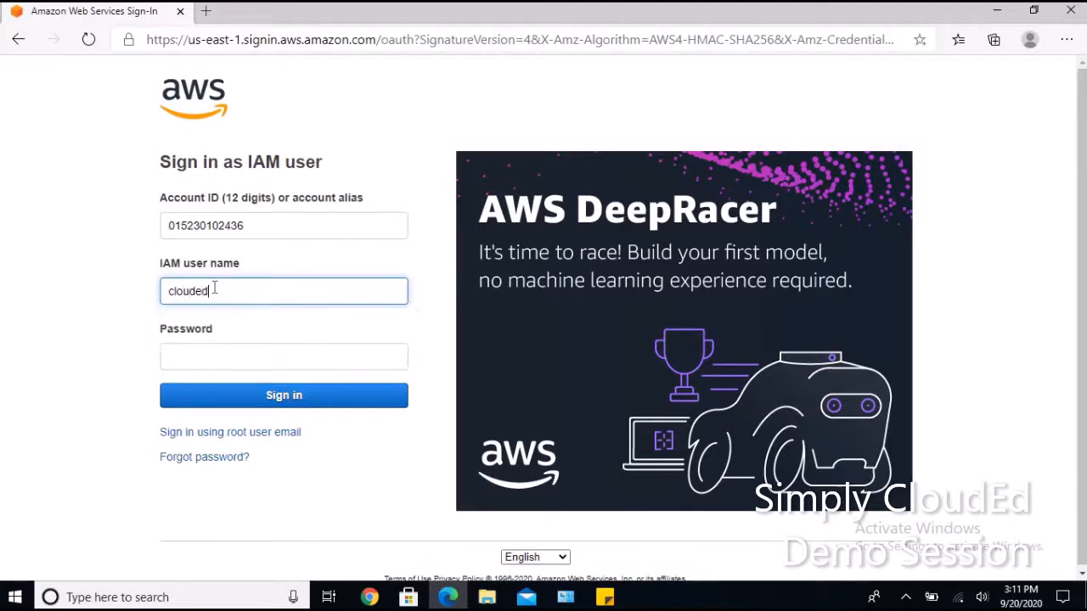
pyautogui.write('-test-user')
pyautogui.press('Tab')
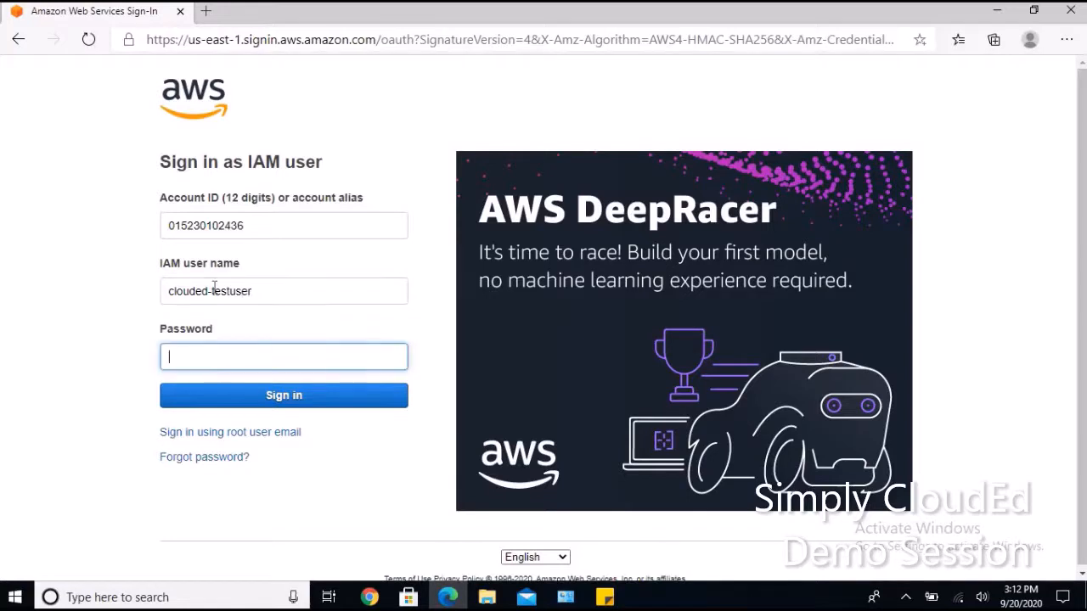
pyautogui.write('***********')
pyautogui.press('Return')
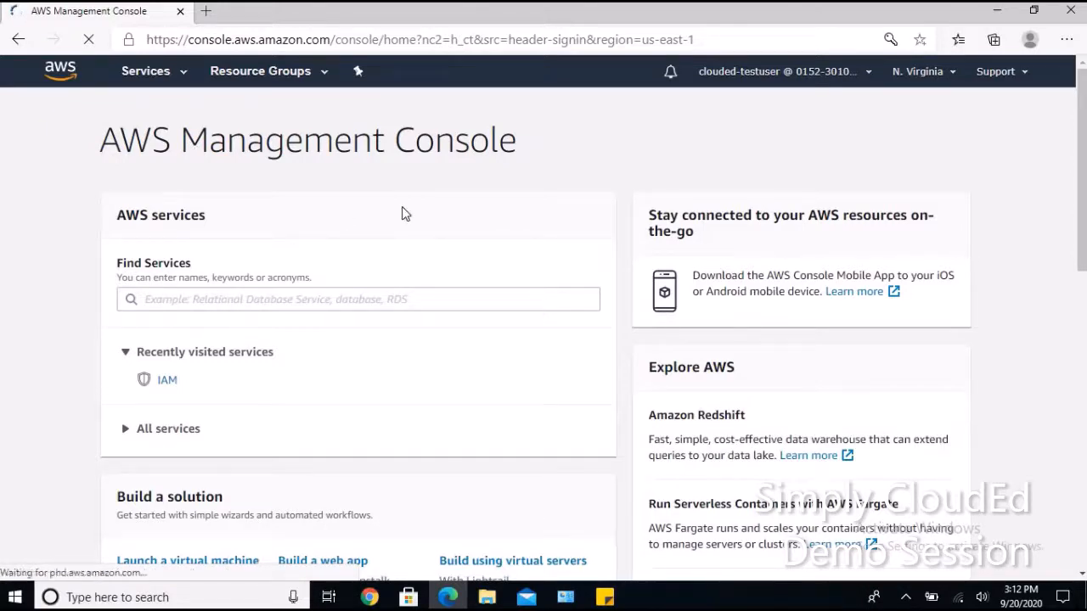
# Decline saving the password, open the Switch Role form, and paste the production account number from the notes.
pyautogui.click(898, 212)
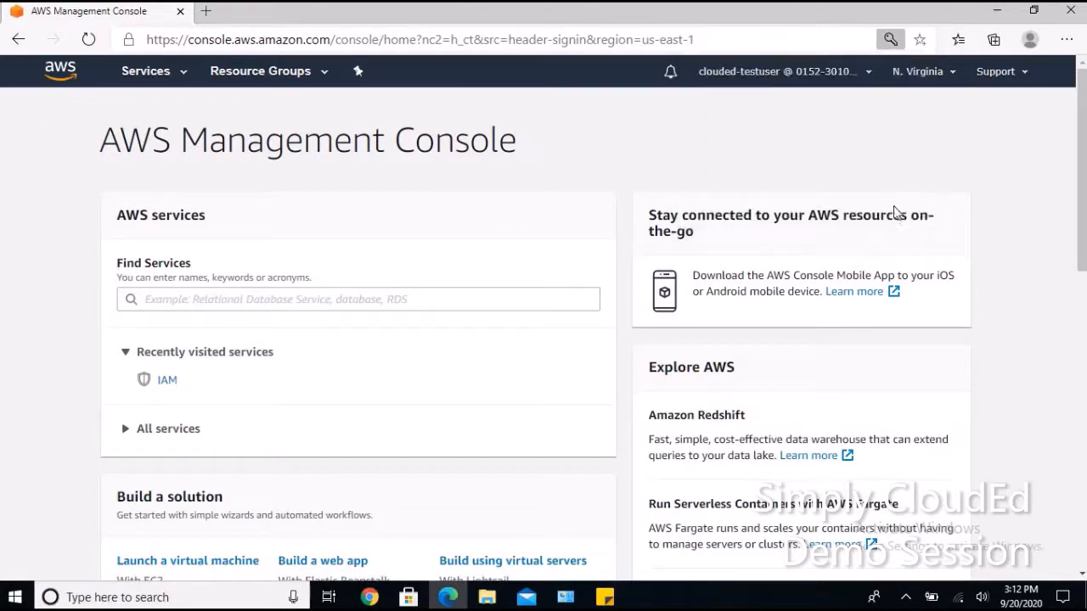
pyautogui.click(794, 75)
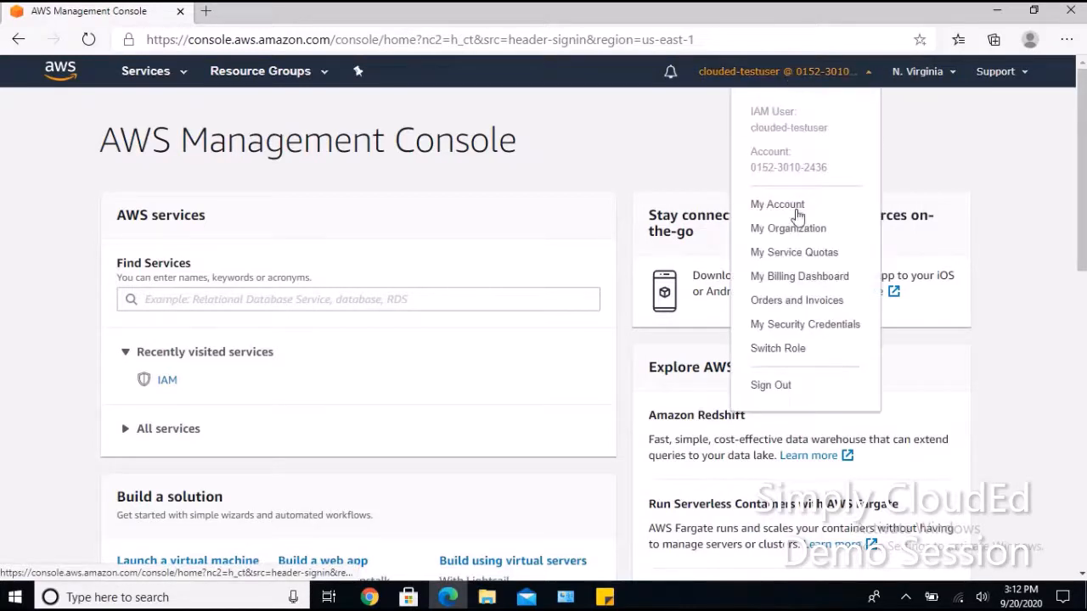
pyautogui.click(782, 349)
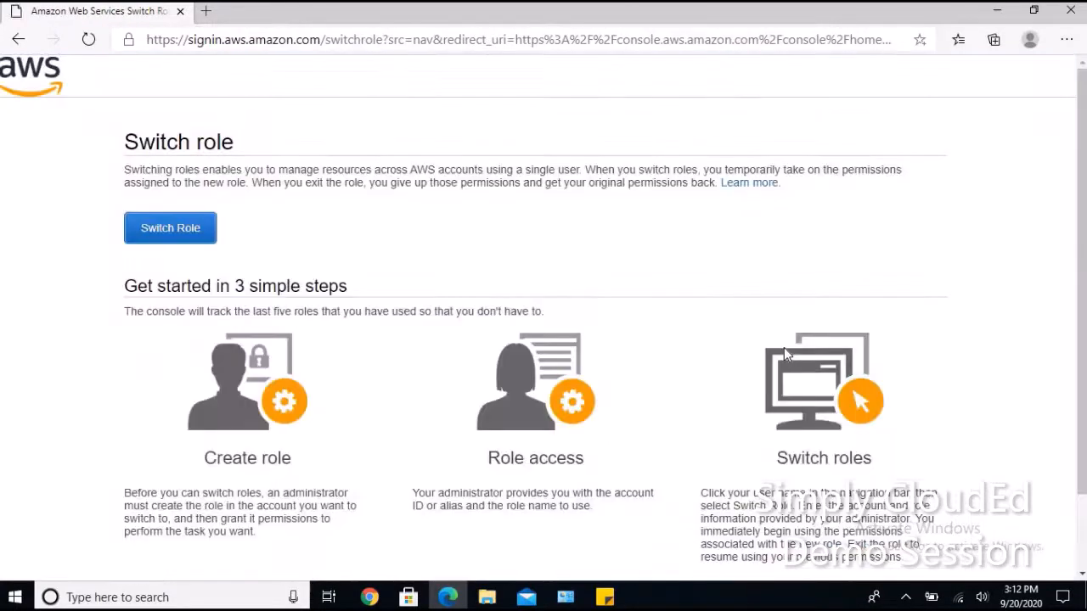
pyautogui.click(192, 239)
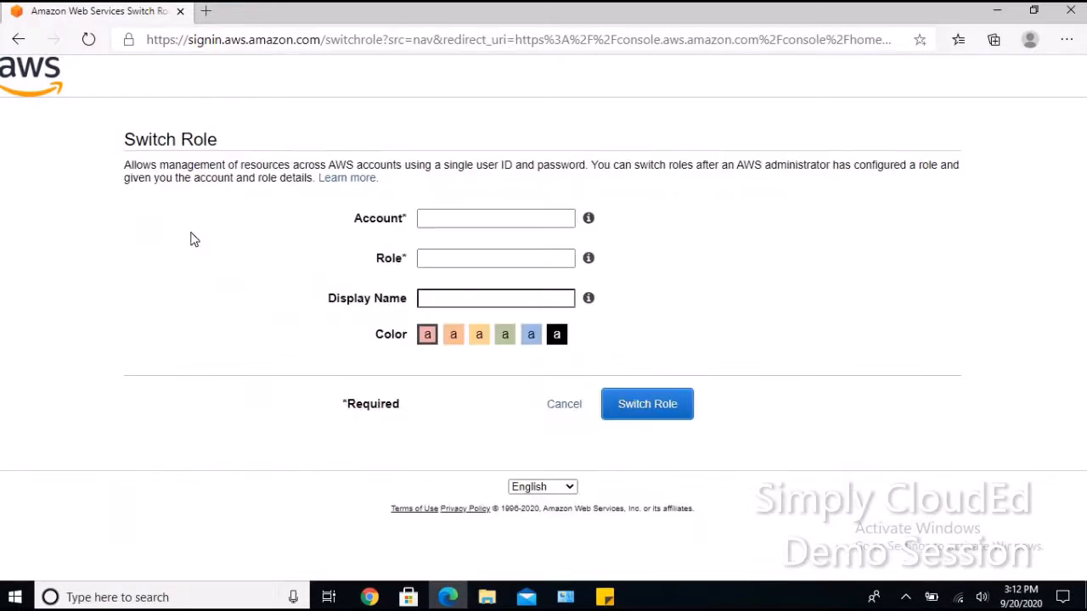
pyautogui.click(442, 220)
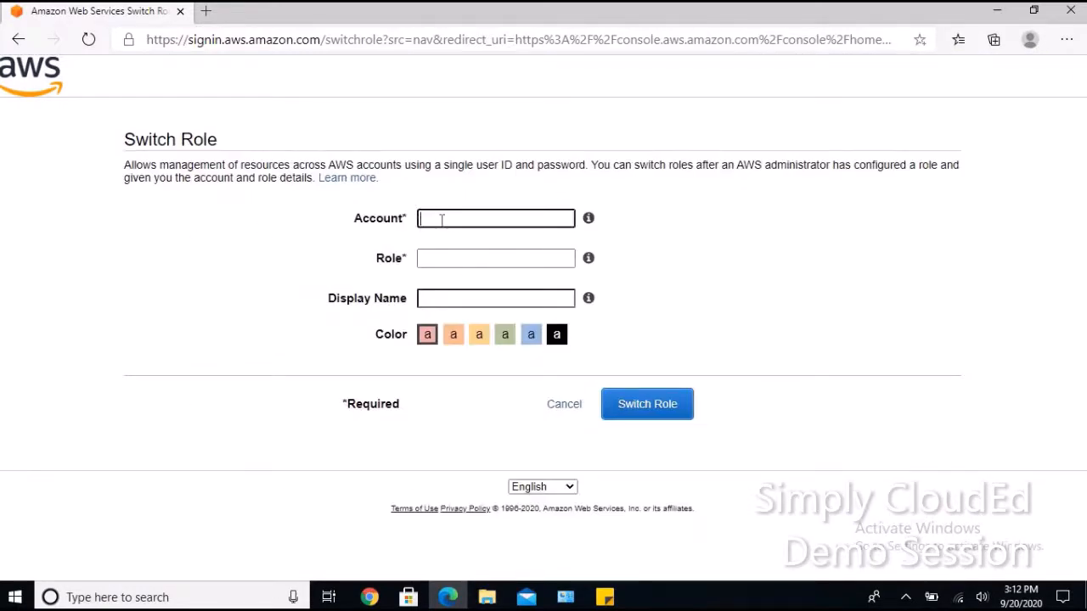
pyautogui.click(604, 597)
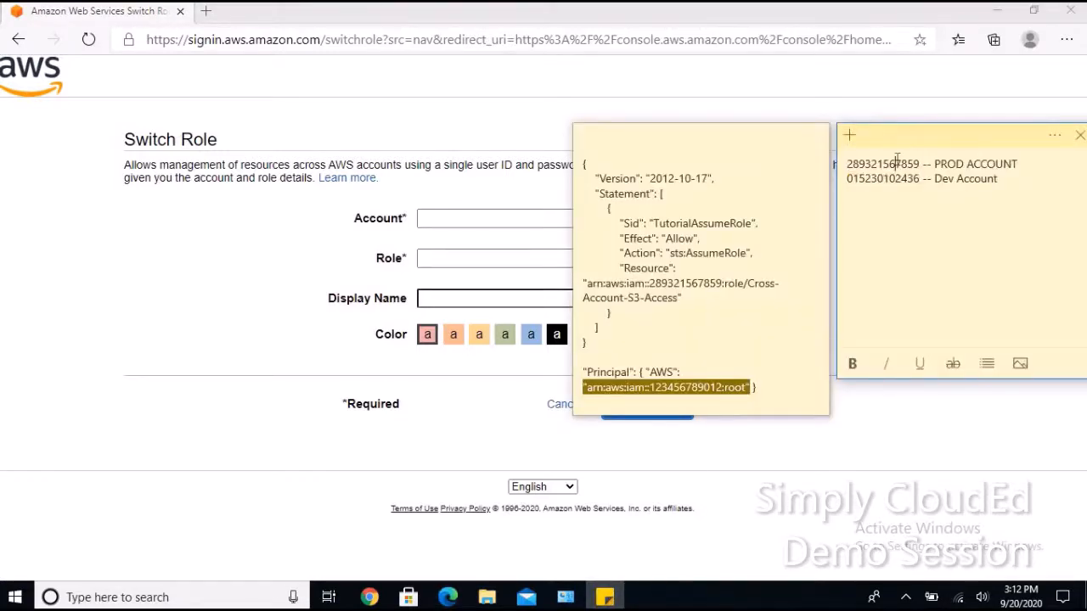
pyautogui.doubleClick(896, 163)
pyautogui.hotkey('ctrl', 'c')
pyautogui.click(510, 218)
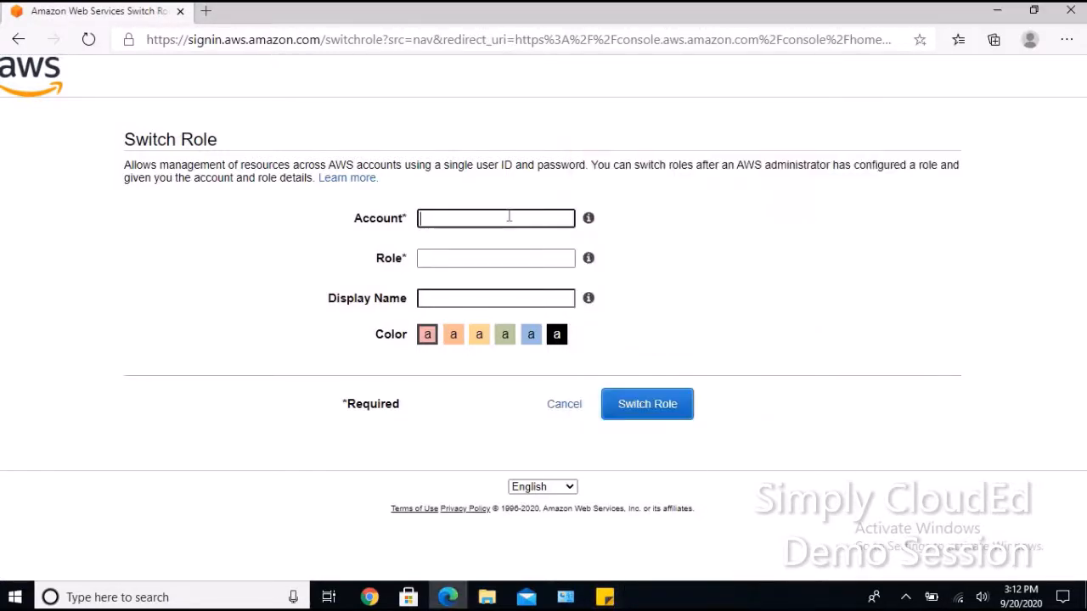
pyautogui.hotkey('ctrl', 'v')
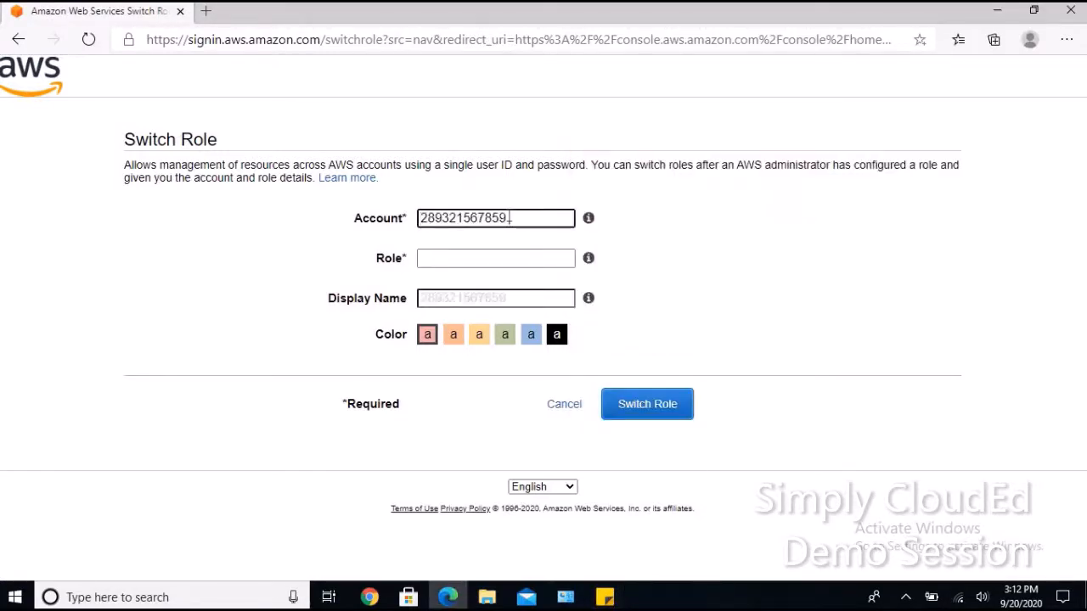
# Enter role clouded-crossaccount-role, checking its exact name in the other browser, and switch into it.
pyautogui.click(435, 260)
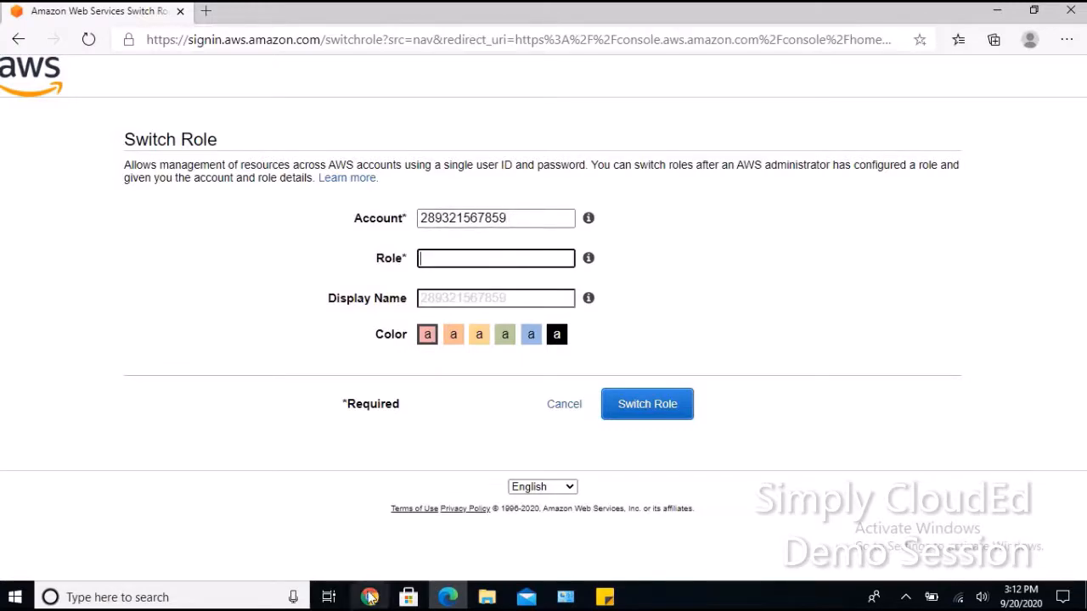
pyautogui.click(369, 597)
pyautogui.click(467, 12)
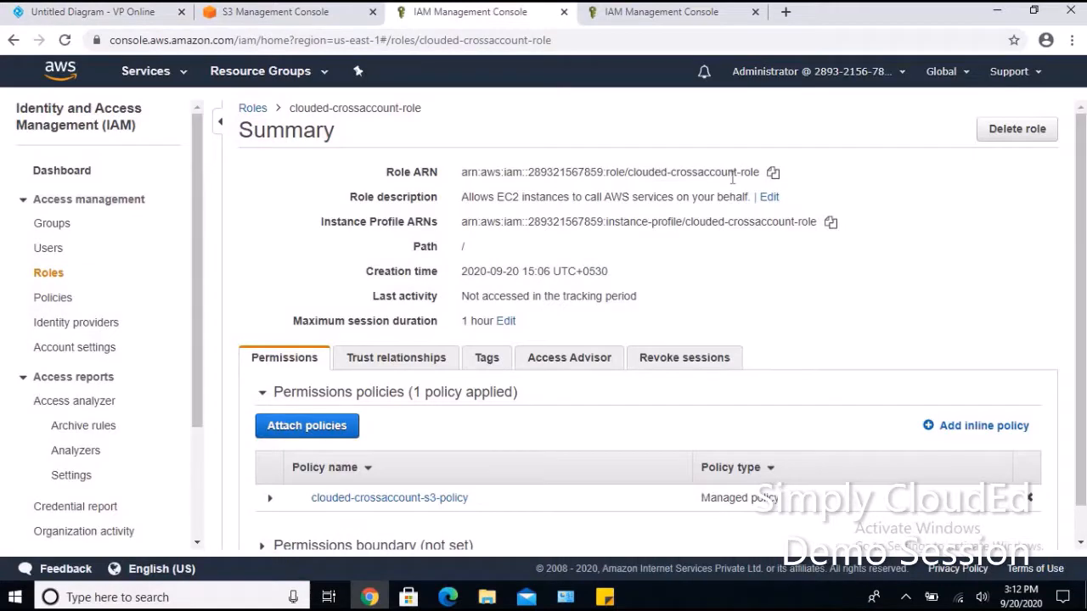
pyautogui.click(447, 597)
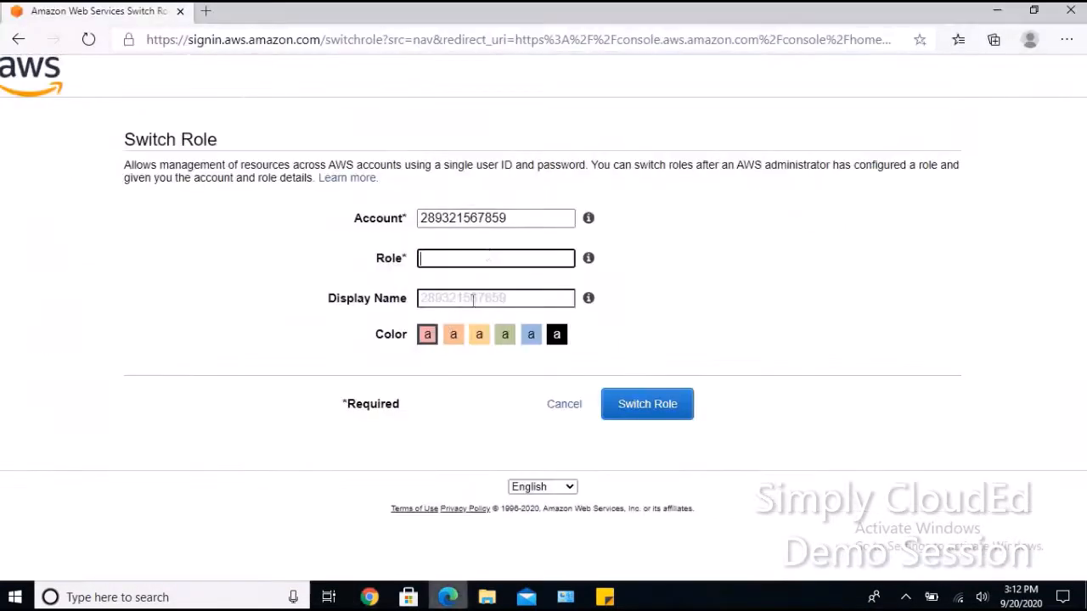
pyautogui.write('clou')
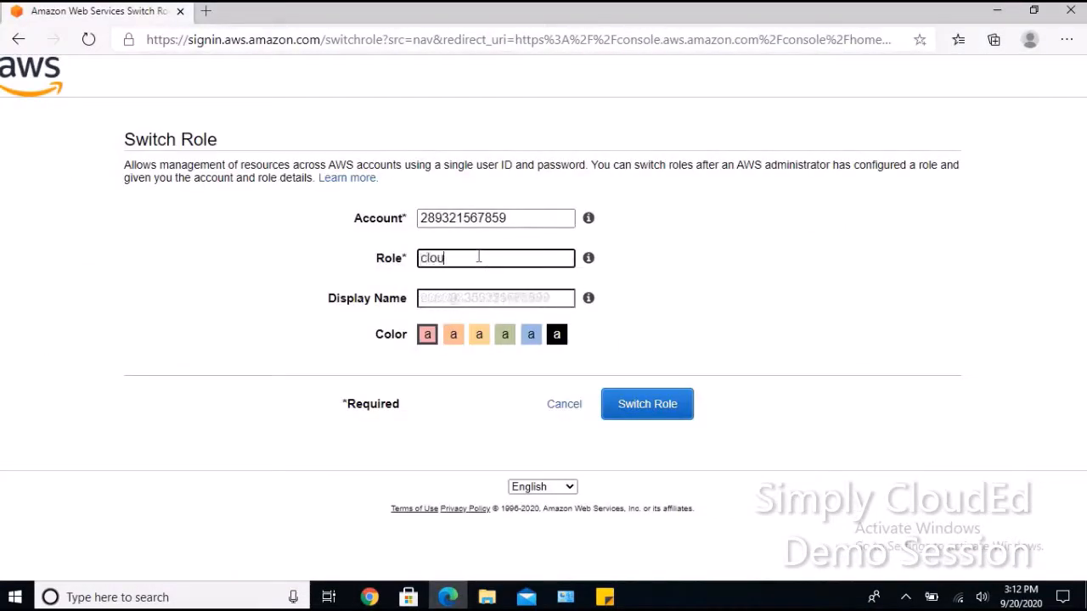
pyautogui.write('ded-cross')
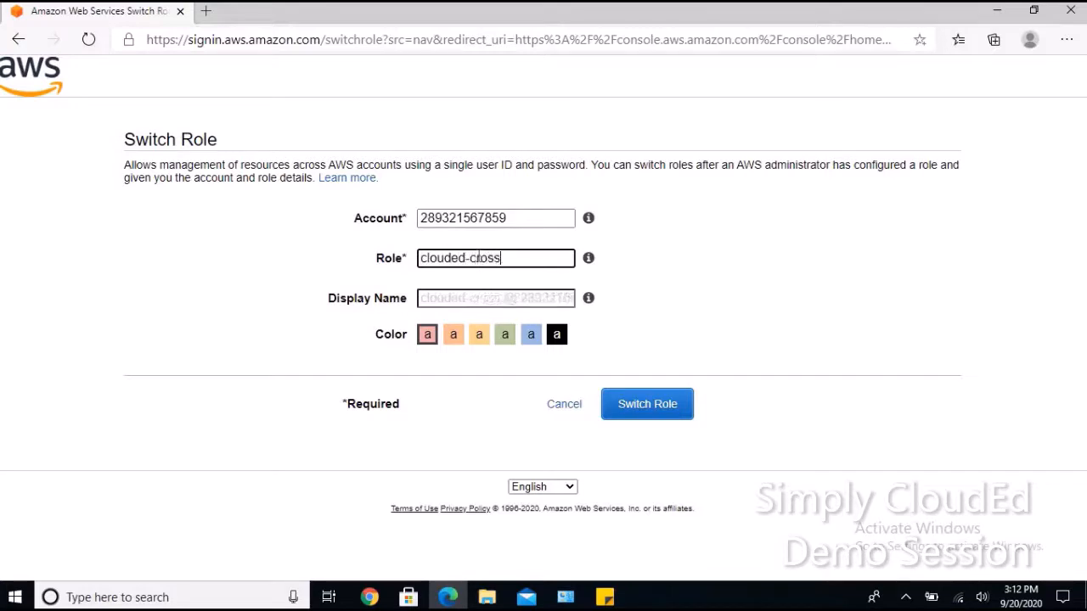
pyautogui.write('account-r')
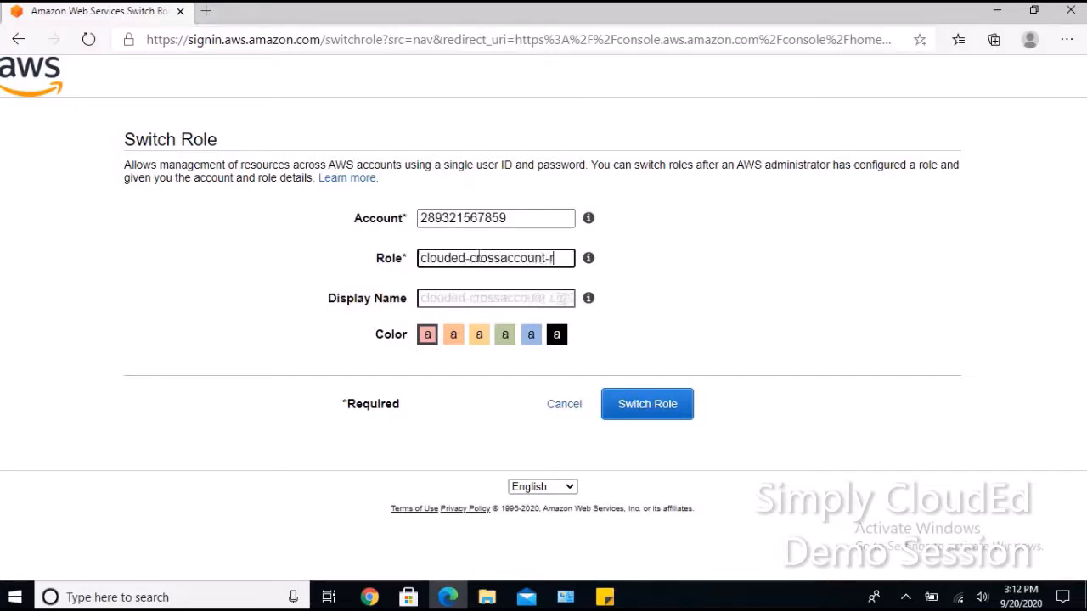
pyautogui.write('ole')
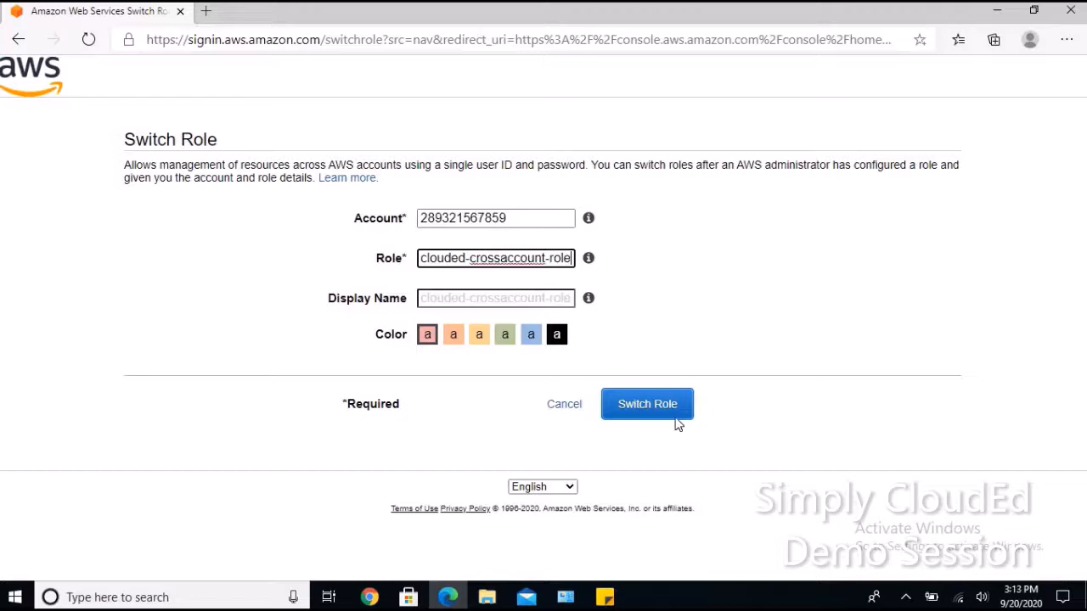
pyautogui.click(671, 416)
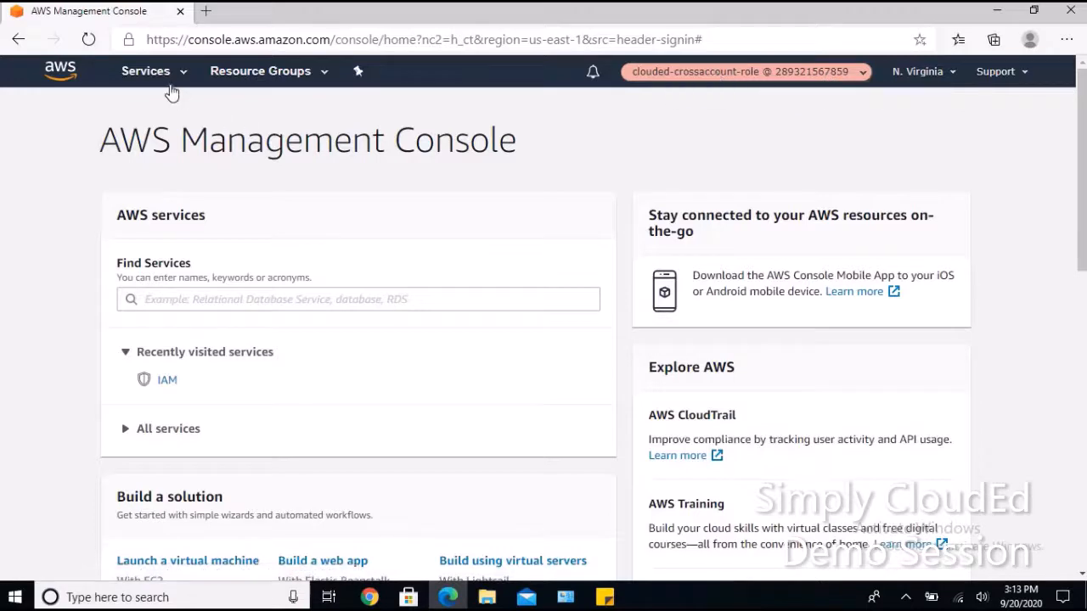
# Find S3 through the services search and open the empty clouded-crossaccountaccess bucket.
pyautogui.click(145, 75)
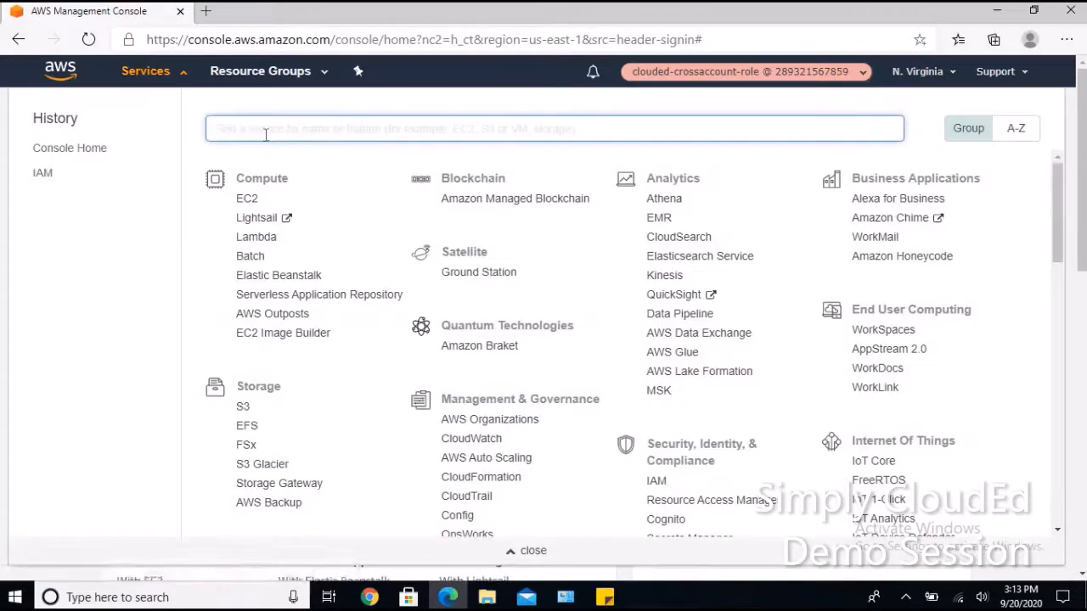
pyautogui.write('s3')
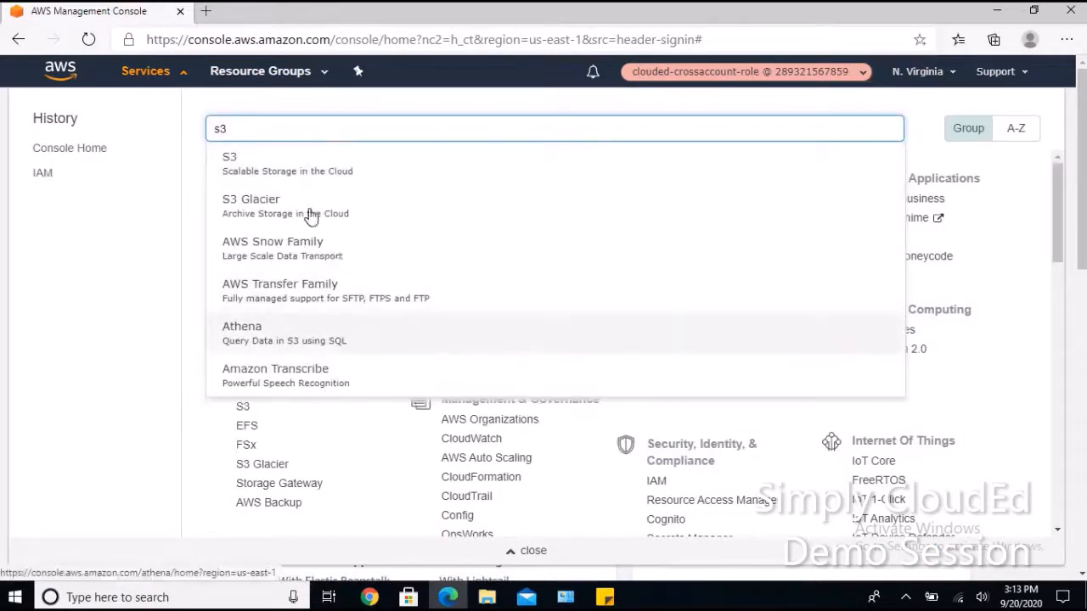
pyautogui.click(289, 164)
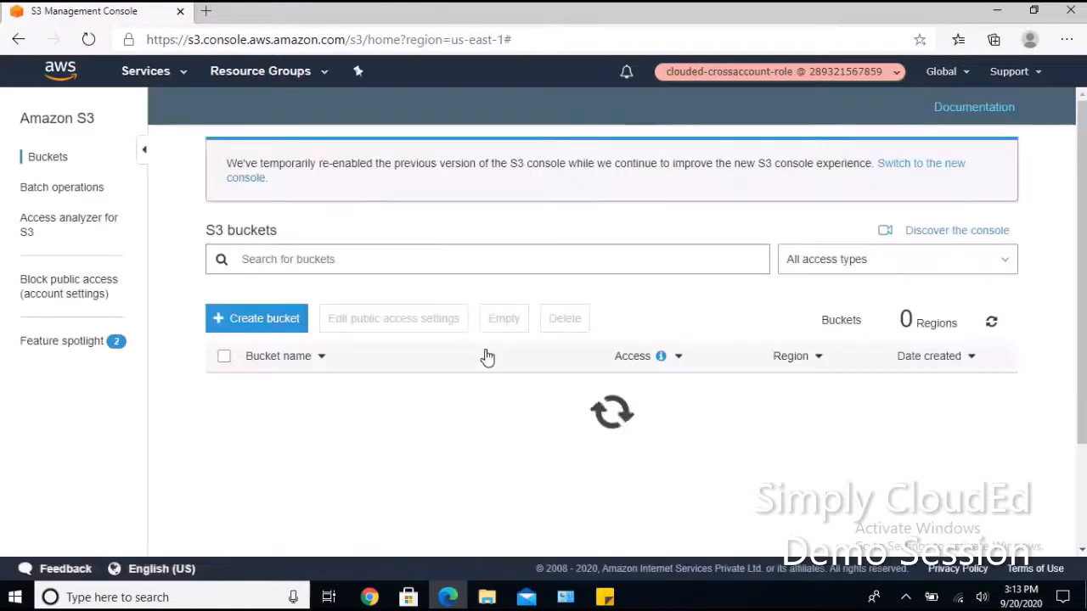
pyautogui.scroll(-1, 437, 396)
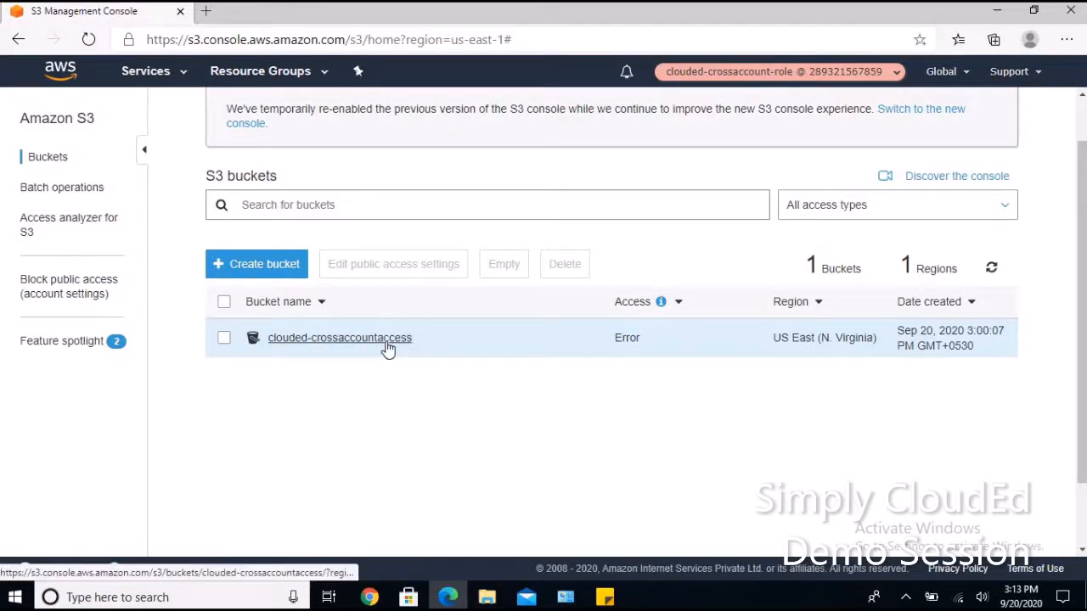
pyautogui.click(340, 338)
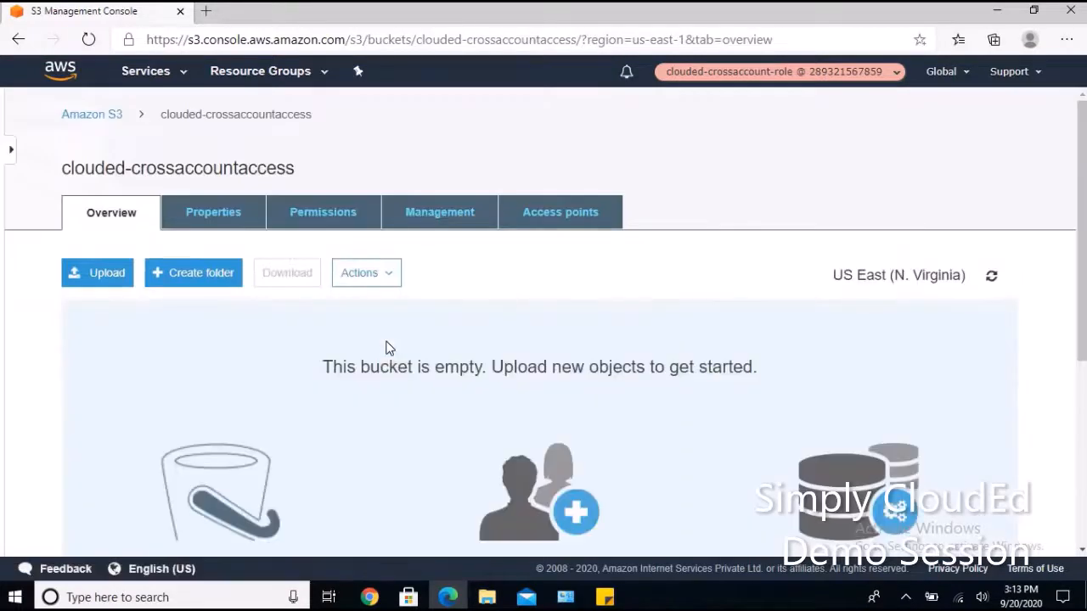
# Select the two PDFs (1.5 MB) from Downloads and start the upload into clouded-crossaccountaccess.
pyautogui.click(105, 275)
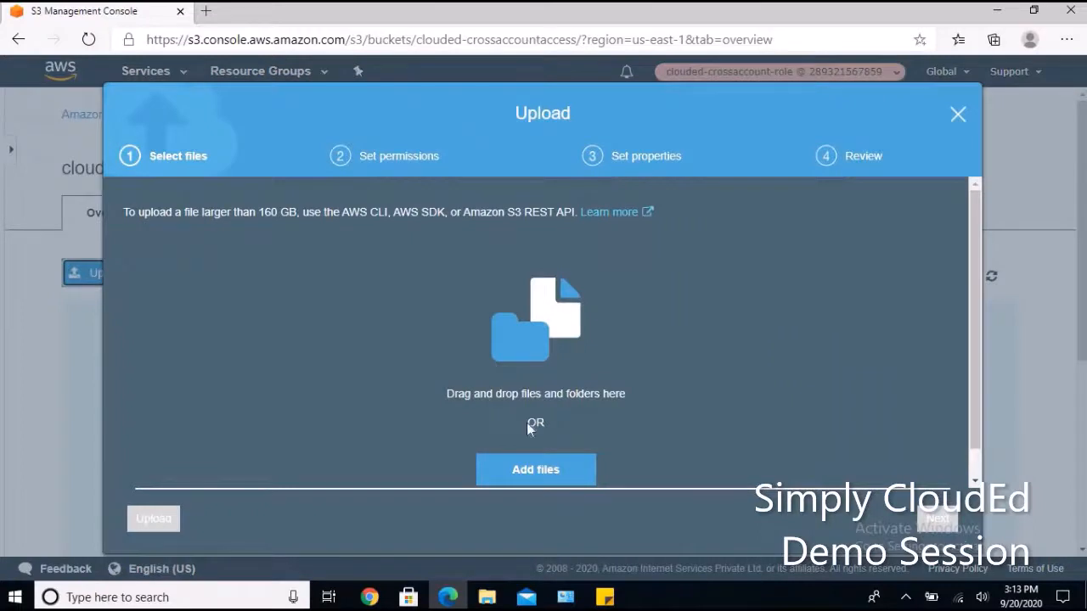
pyautogui.click(530, 466)
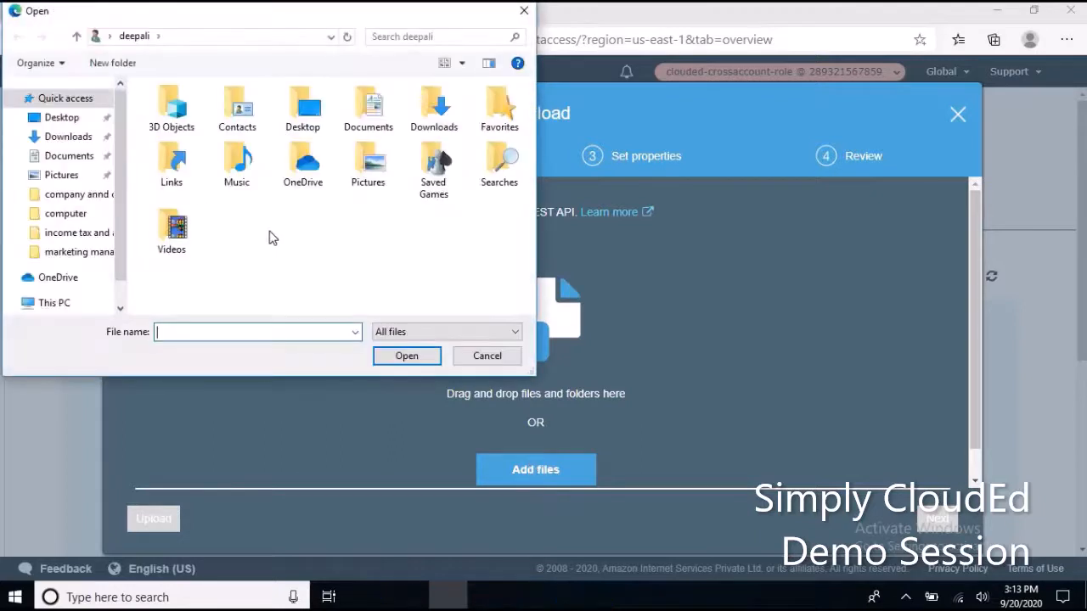
pyautogui.click(68, 137)
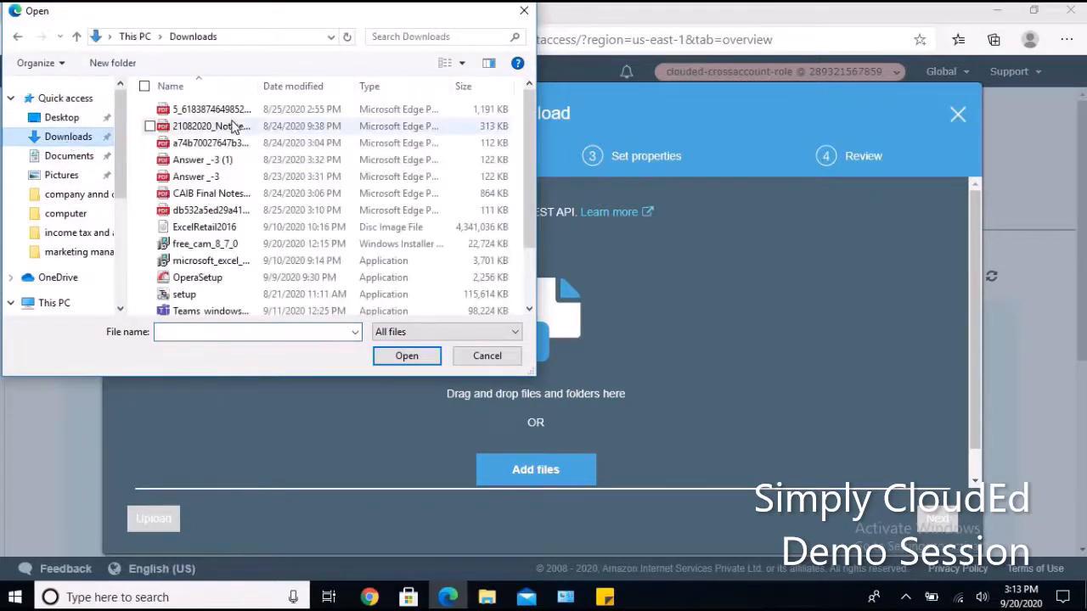
pyautogui.click(212, 109)
pyautogui.keyDown('ctrl'); pyautogui.click(218, 126); pyautogui.keyUp('ctrl')
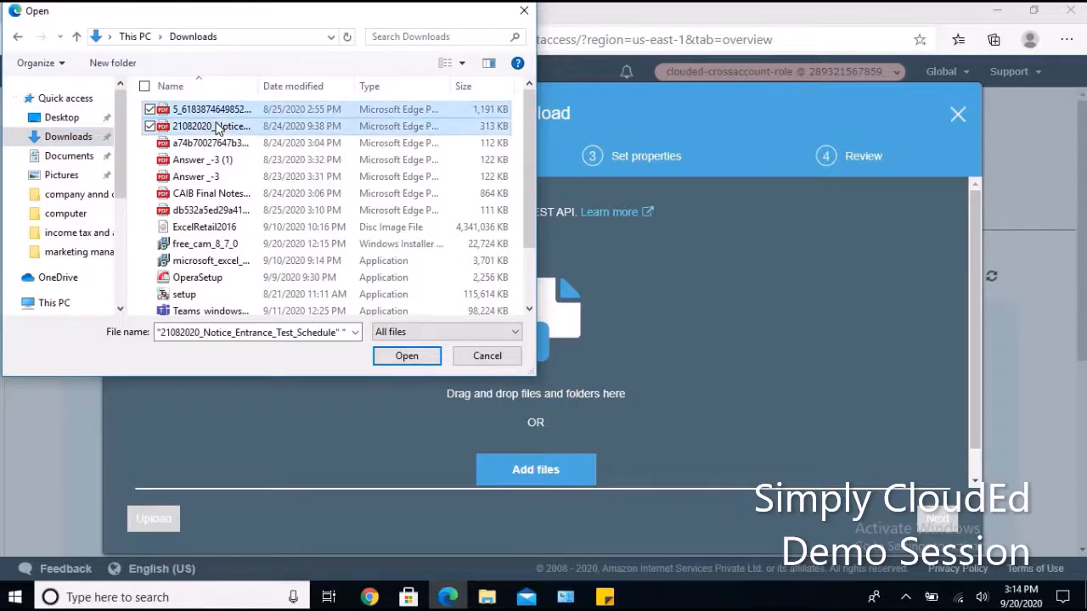
pyautogui.click(405, 356)
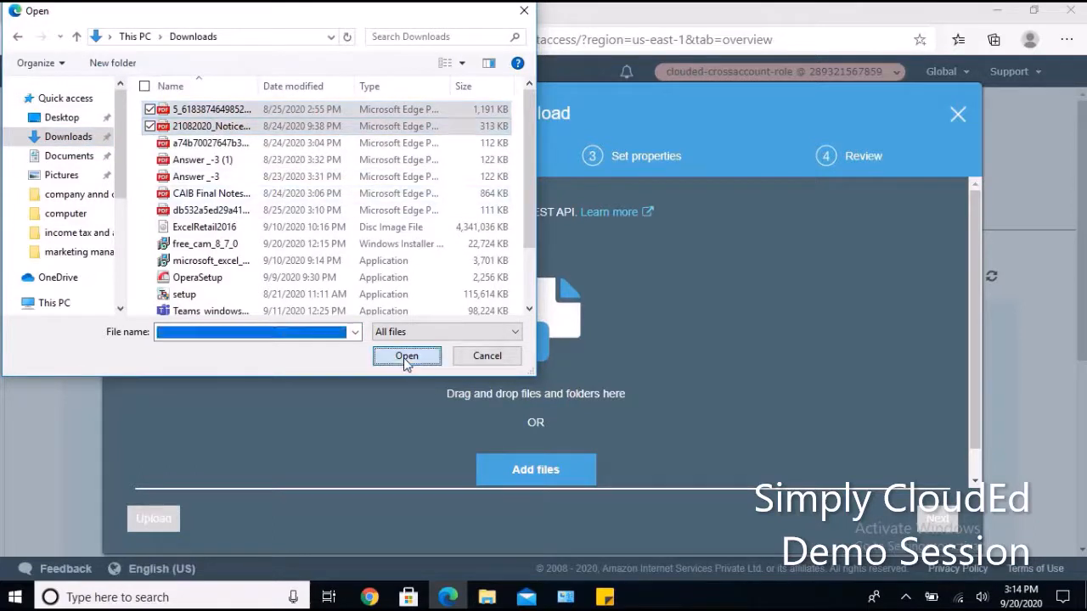
pyautogui.click(142, 522)
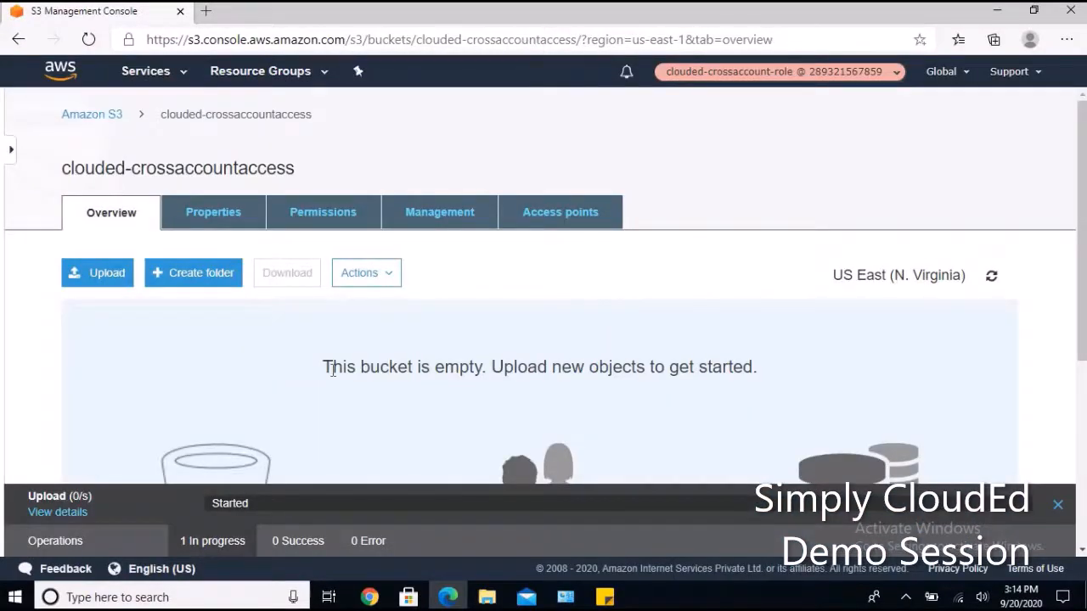
# Verify both PDFs are in the bucket, return to the bucket list, and switch to the administrator's browser.
pyautogui.scroll(-2, 331, 371)
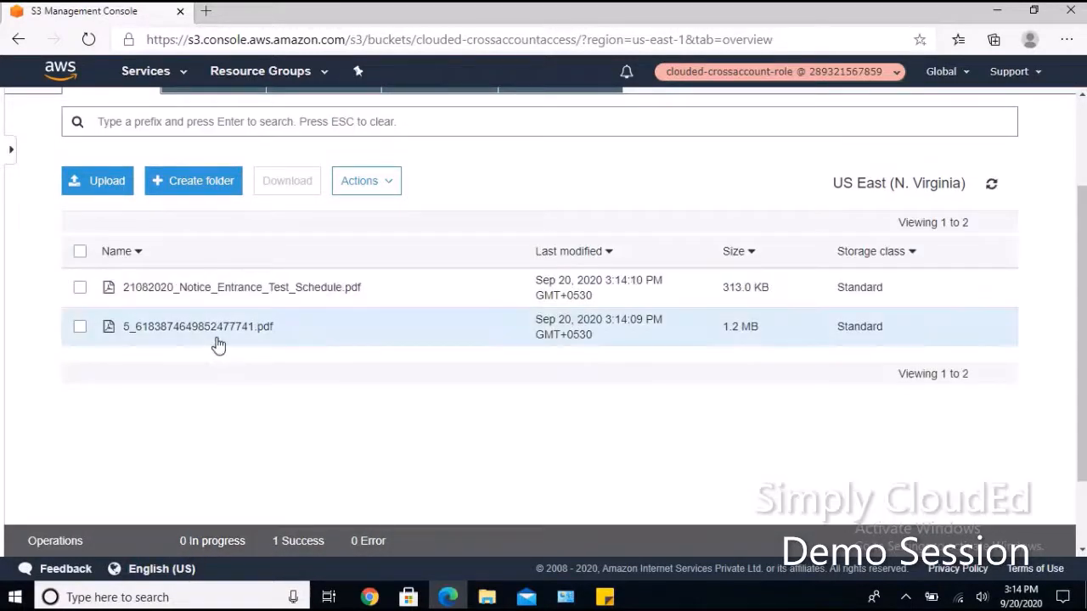
pyautogui.scroll(2, 218, 343)
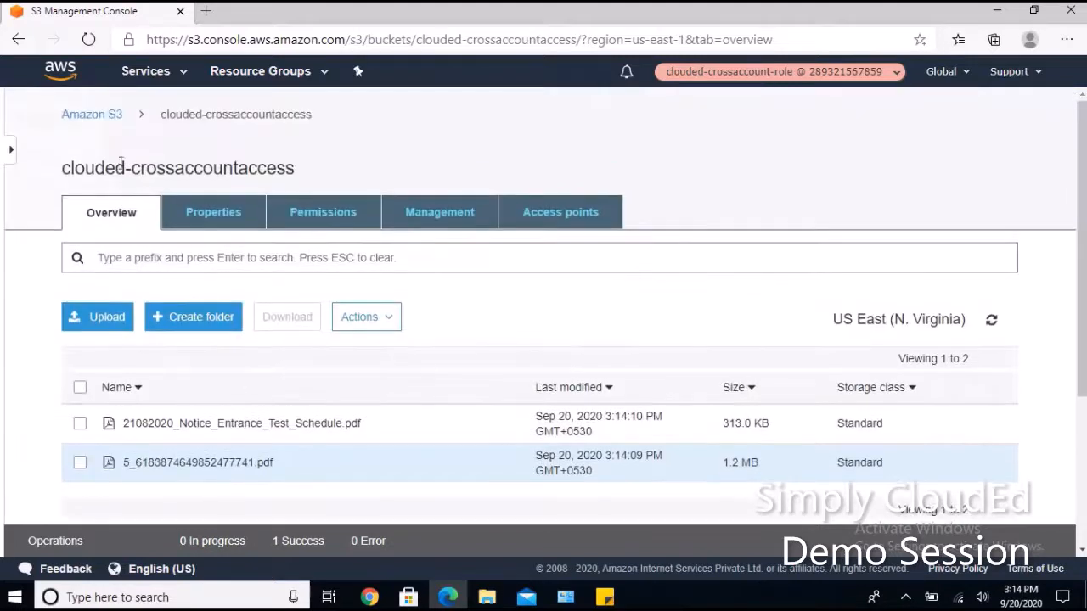
pyautogui.click(96, 116)
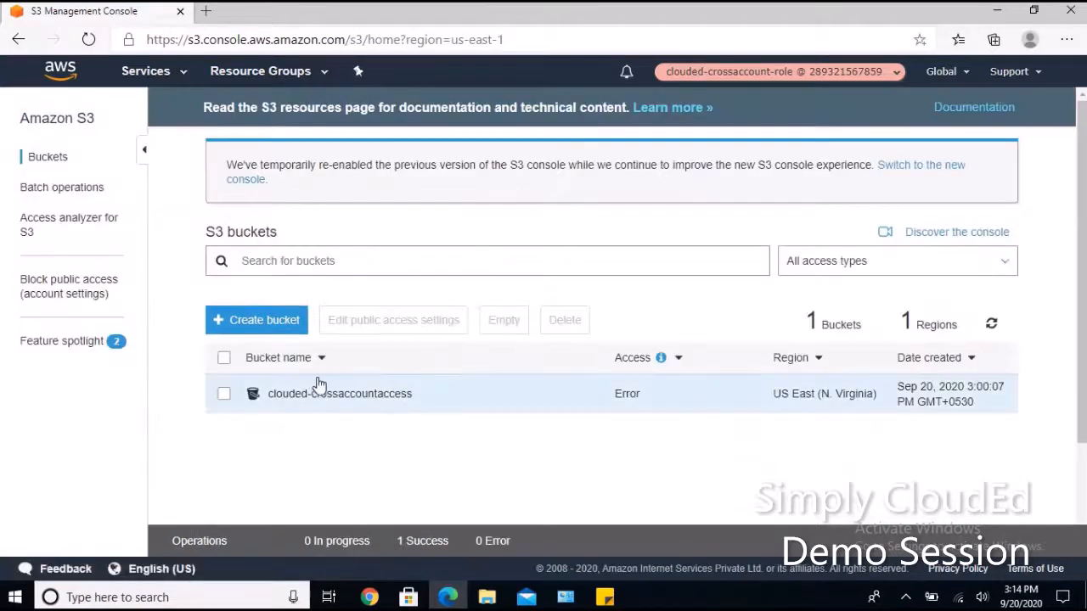
pyautogui.click(369, 596)
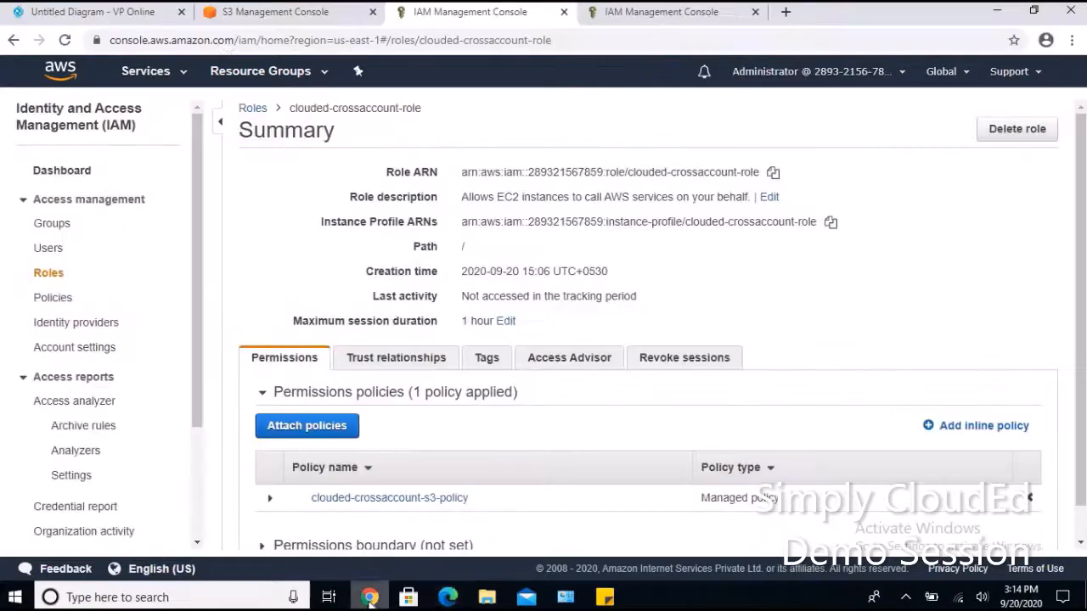
# In the administrator's S3 tab, open the buckets list showing only clouded-crossaccountaccess.
pyautogui.click(251, 13)
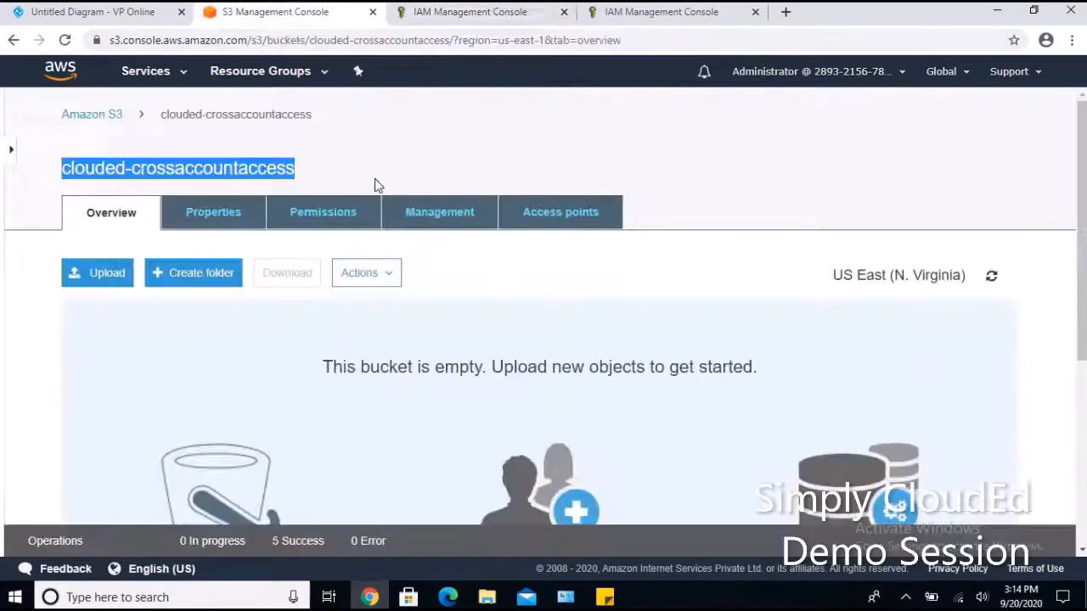
pyautogui.click(91, 115)
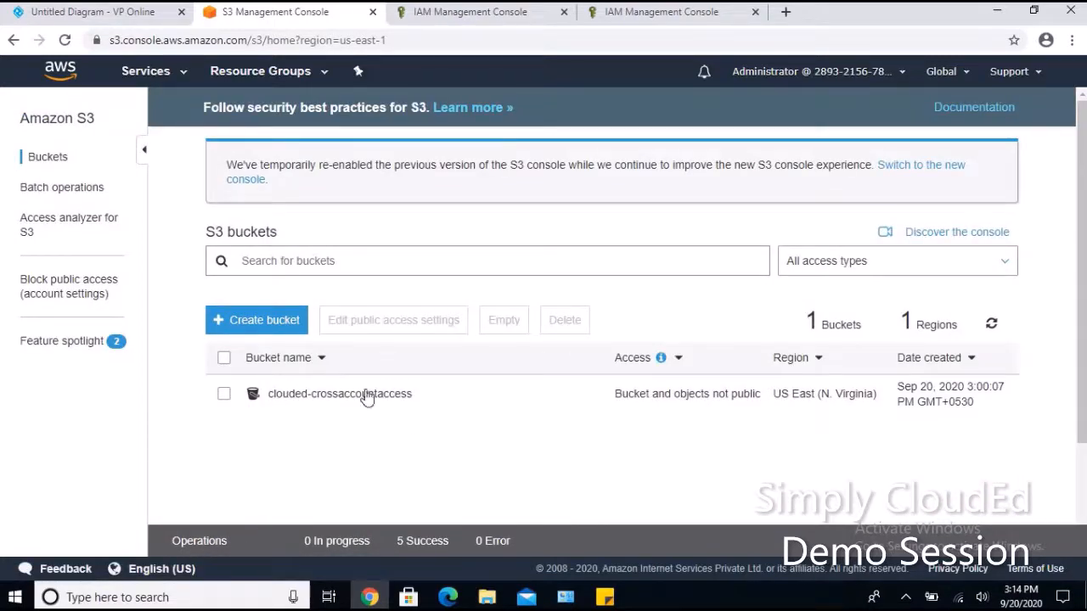
# Create bucket clouded-crossaccount-test in US East (N. Virginia), then go to the role's browser session.
pyautogui.click(259, 334)
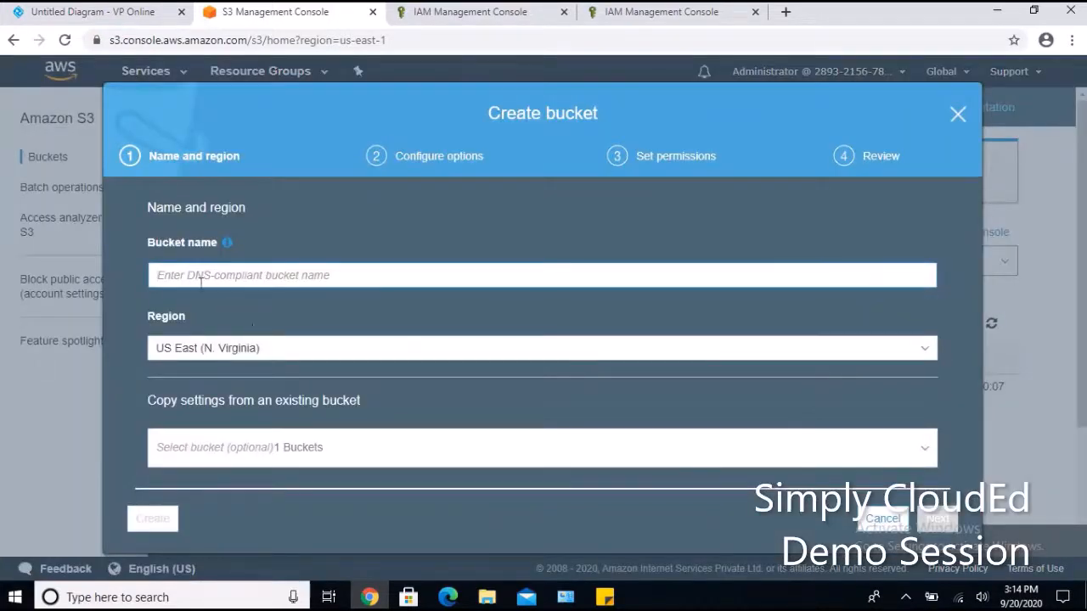
pyautogui.write('clou')
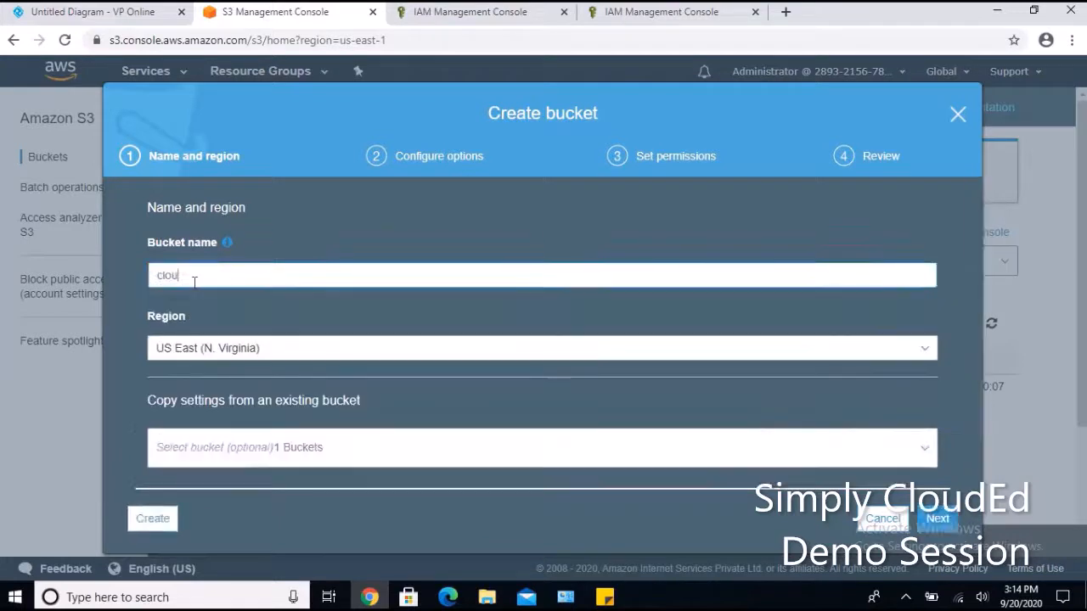
pyautogui.write('ded-cro')
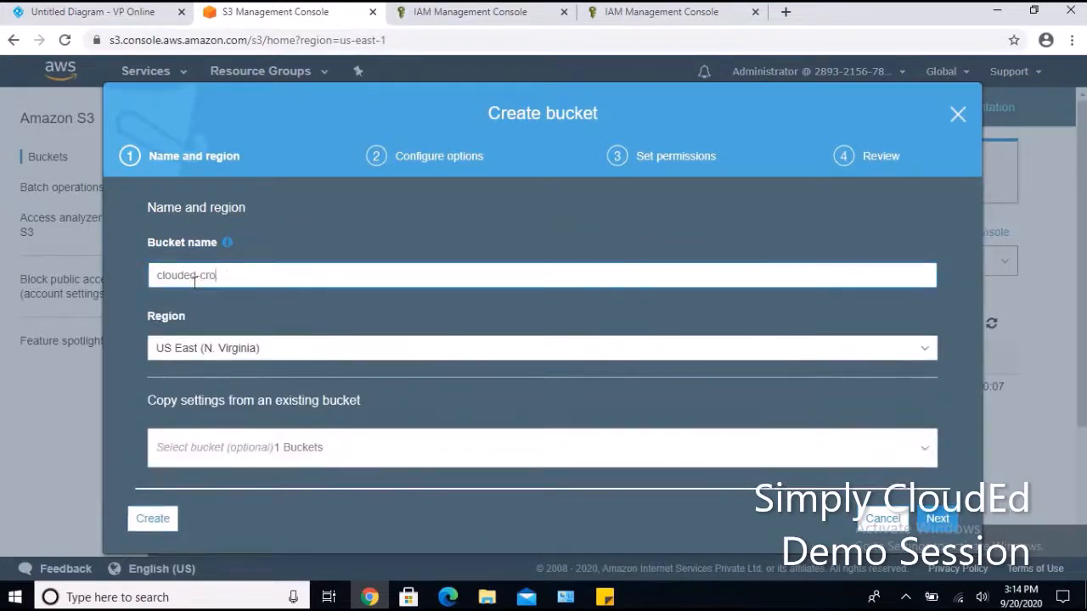
pyautogui.write('ssaccount-test')
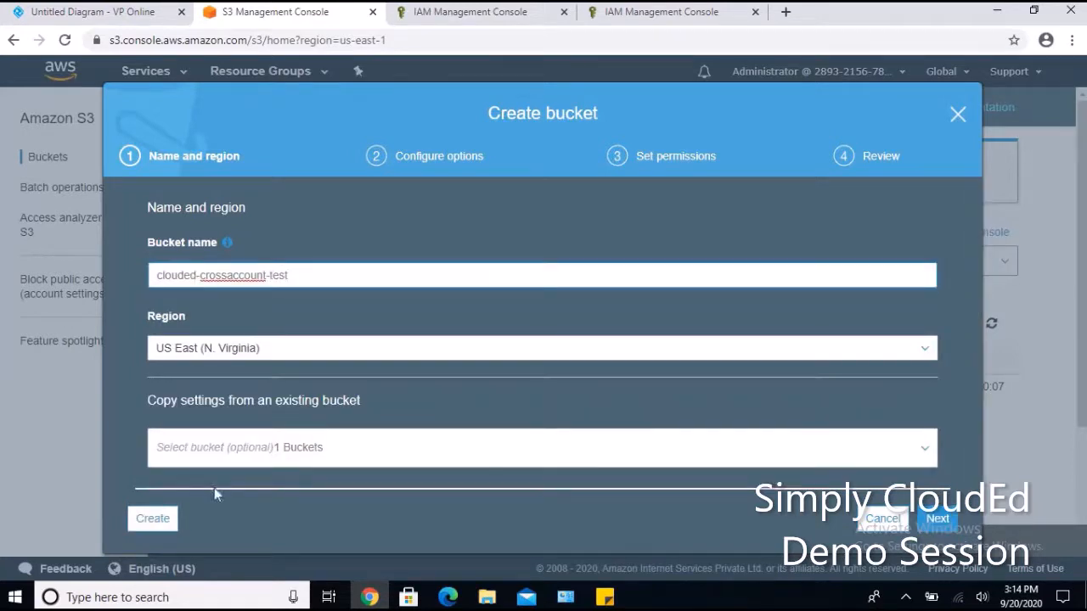
pyautogui.click(157, 525)
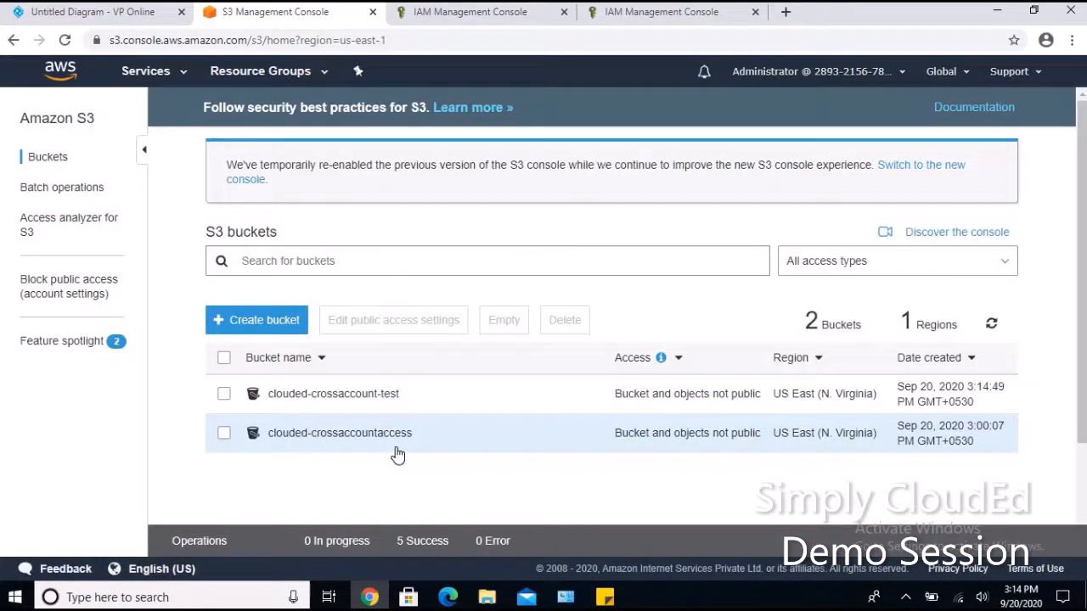
pyautogui.click(448, 597)
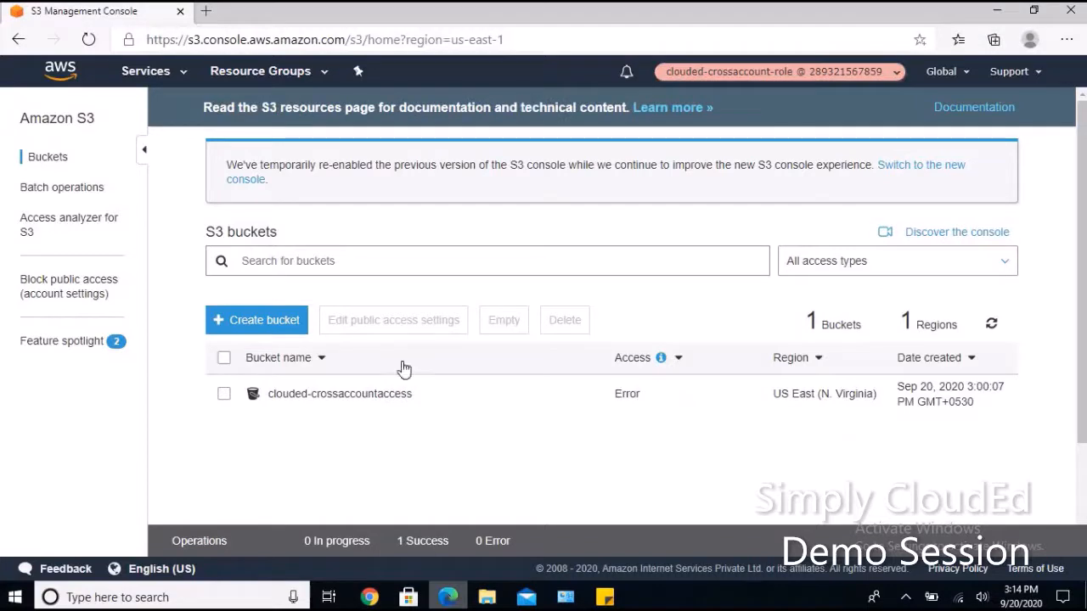
# Refresh the role's bucket list, open clouded-crossaccount-test, and begin an upload there.
pyautogui.click(991, 324)
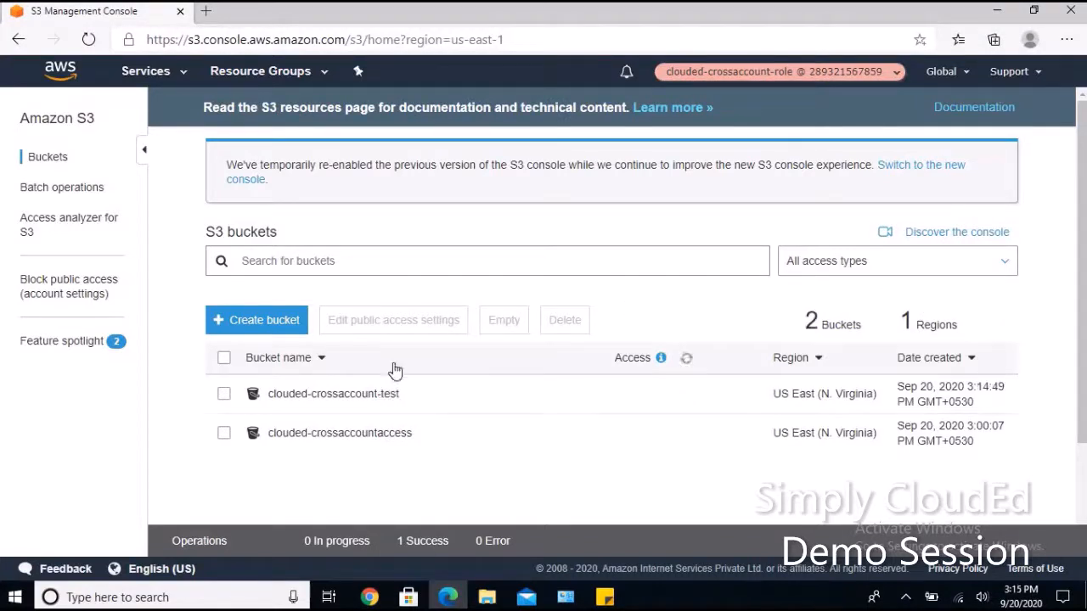
pyautogui.click(341, 395)
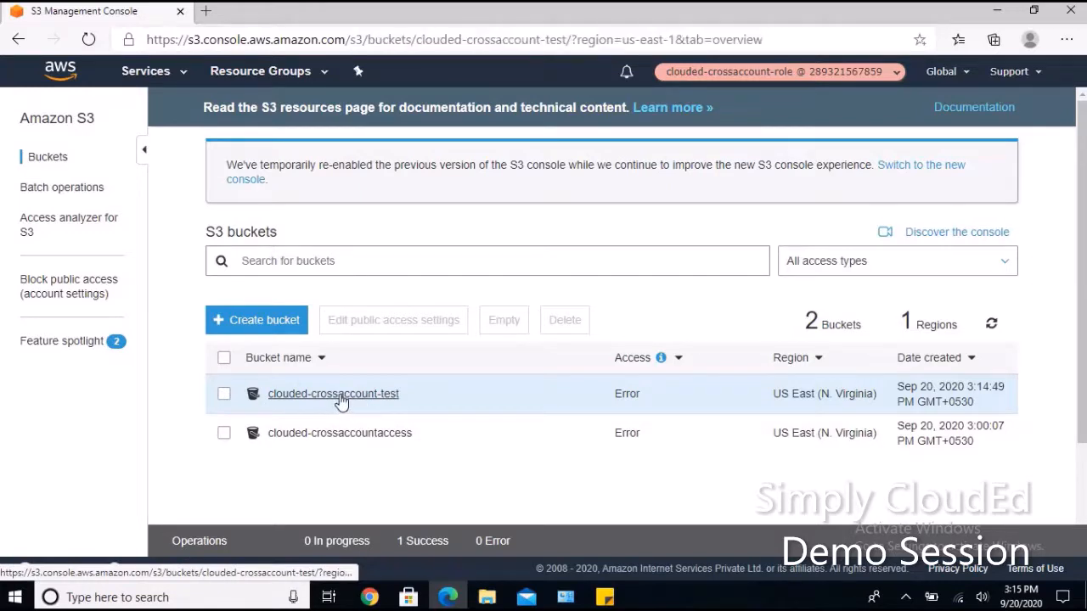
pyautogui.click(112, 275)
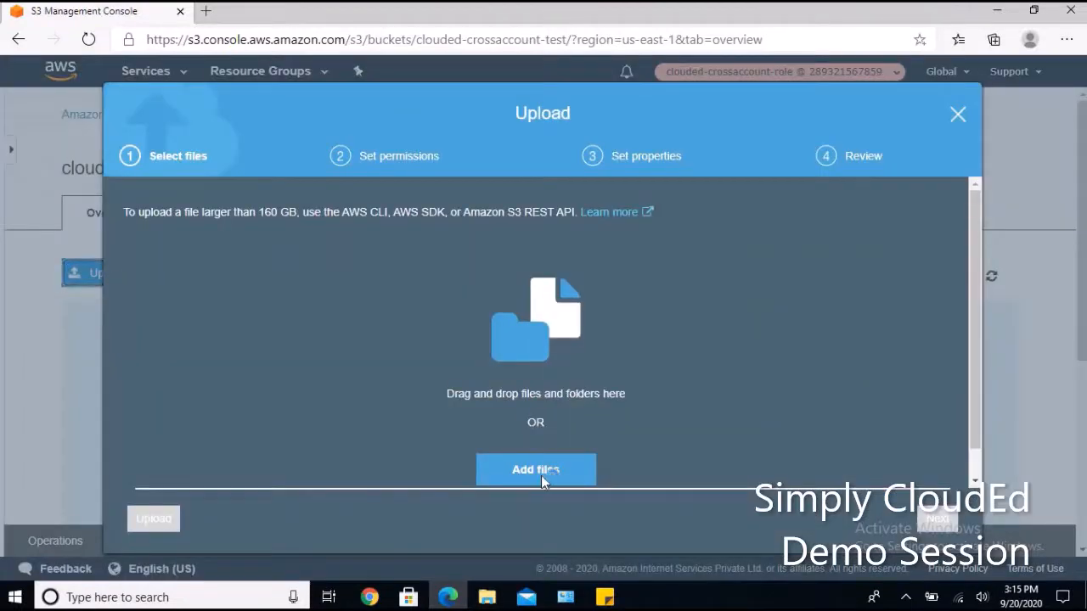
pyautogui.click(541, 475)
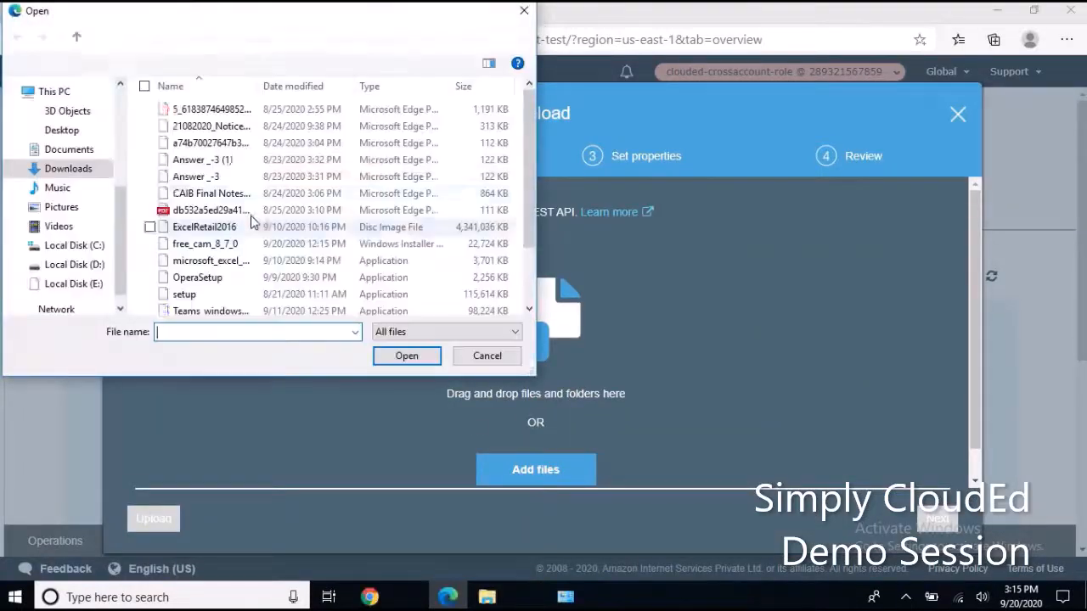
pyautogui.click(201, 108)
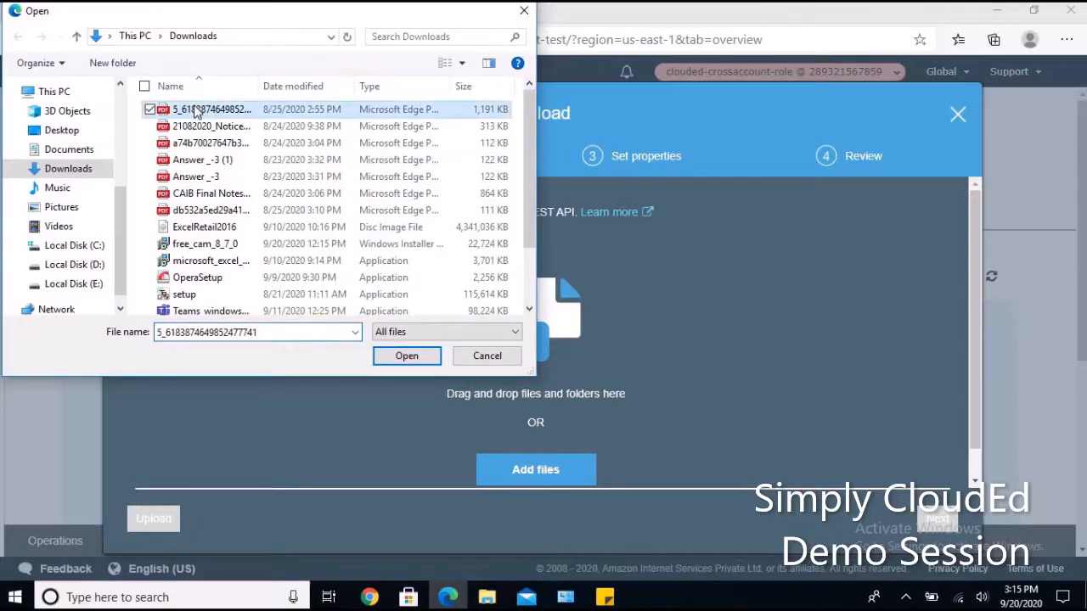
pyautogui.keyDown('ctrl'); pyautogui.click(201, 126); pyautogui.keyUp('ctrl')
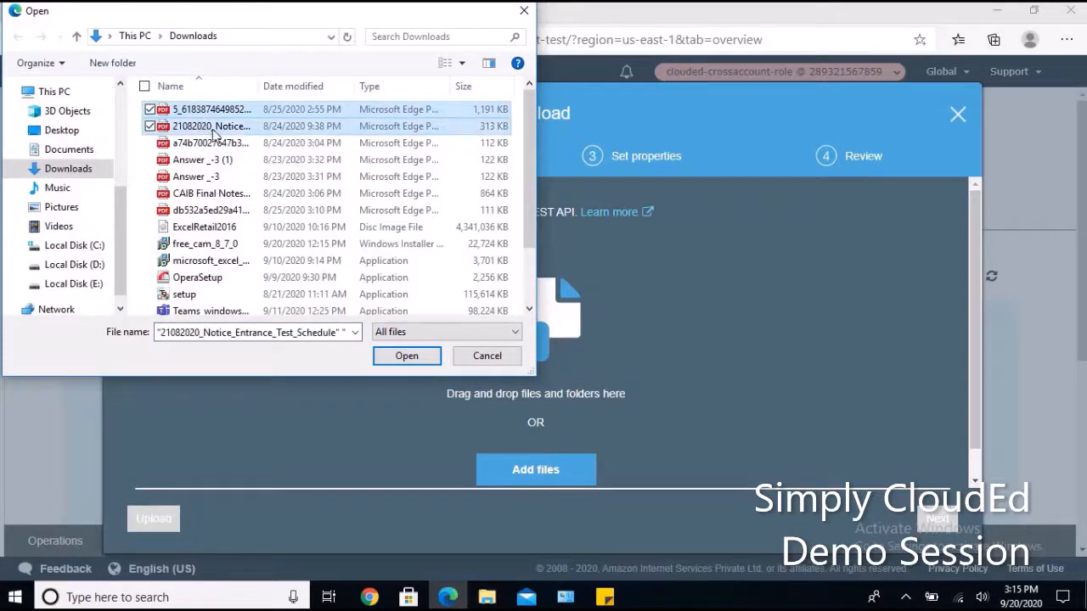
pyautogui.click(427, 355)
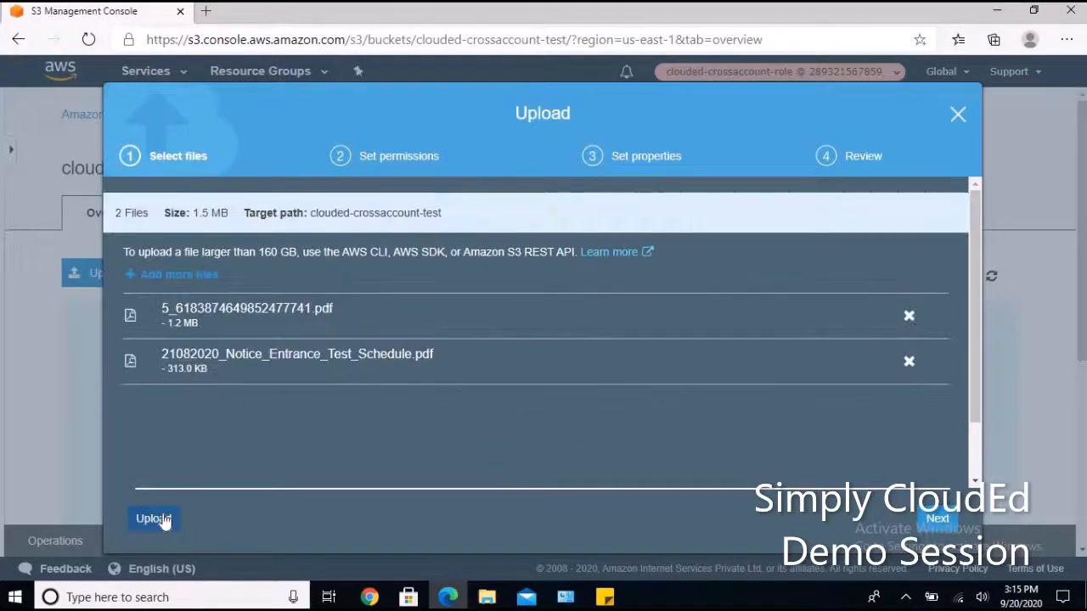
pyautogui.click(154, 519)
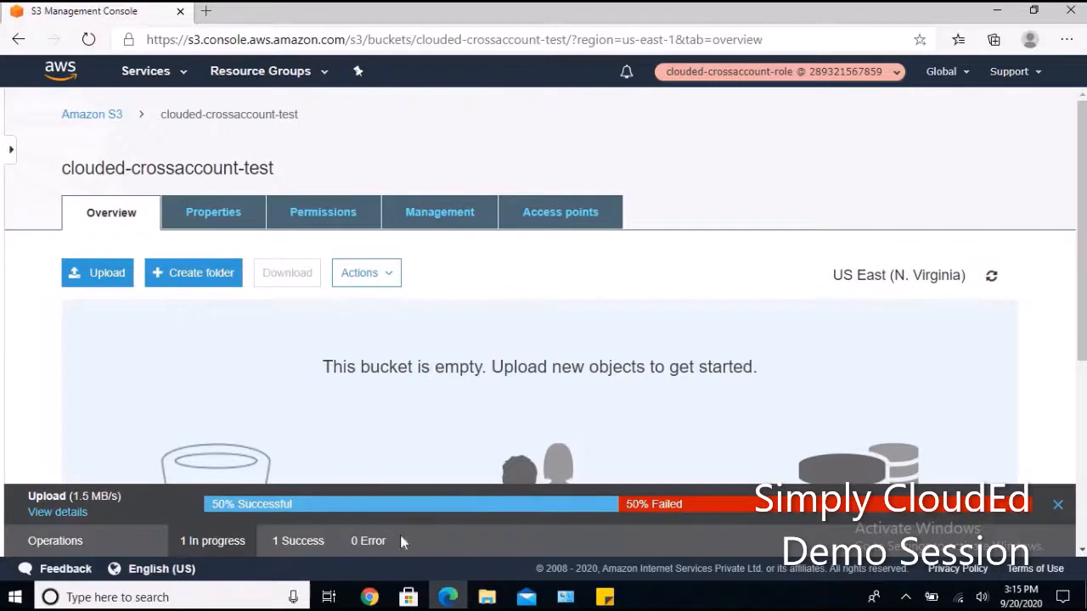
pyautogui.scroll(-3, 425, 439)
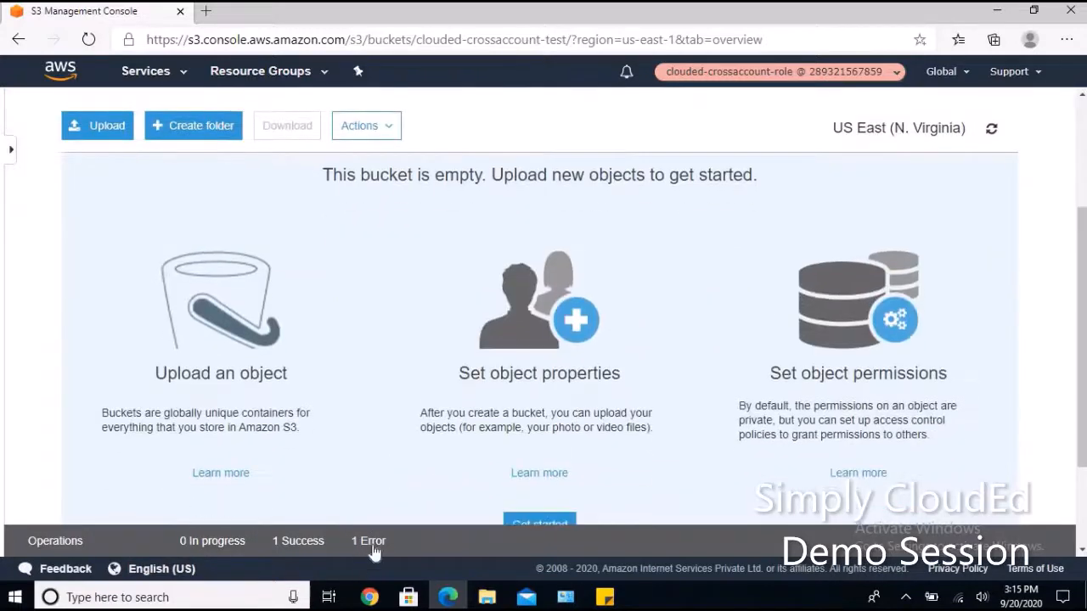
pyautogui.click(373, 546)
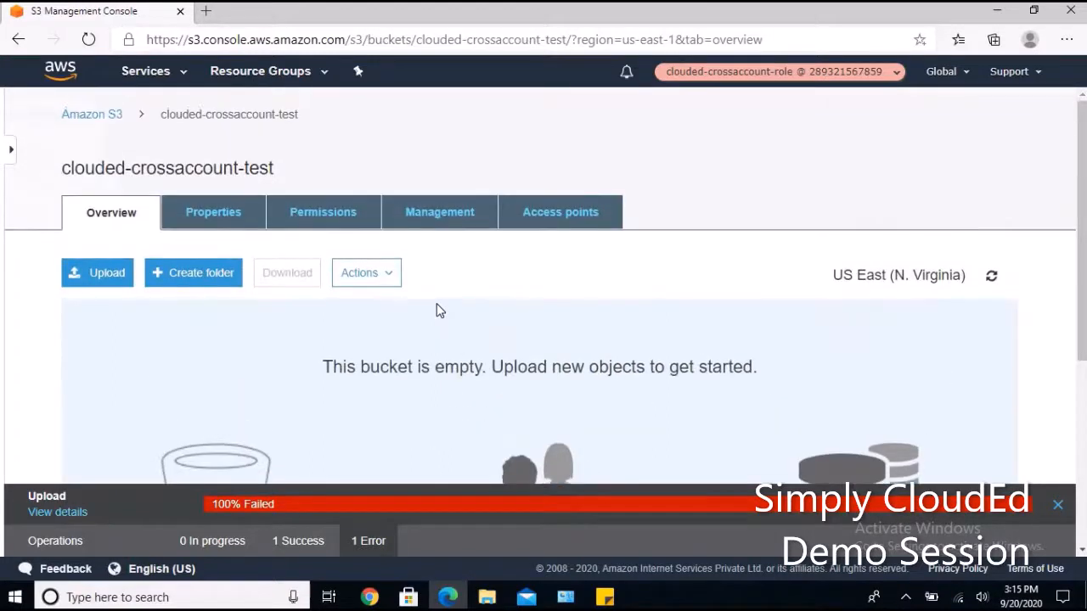
# Return to the Visual Paradigm cross-account diagram and select the PROD ACCOUNT container.
pyautogui.click(369, 597)
pyautogui.click(114, 10)
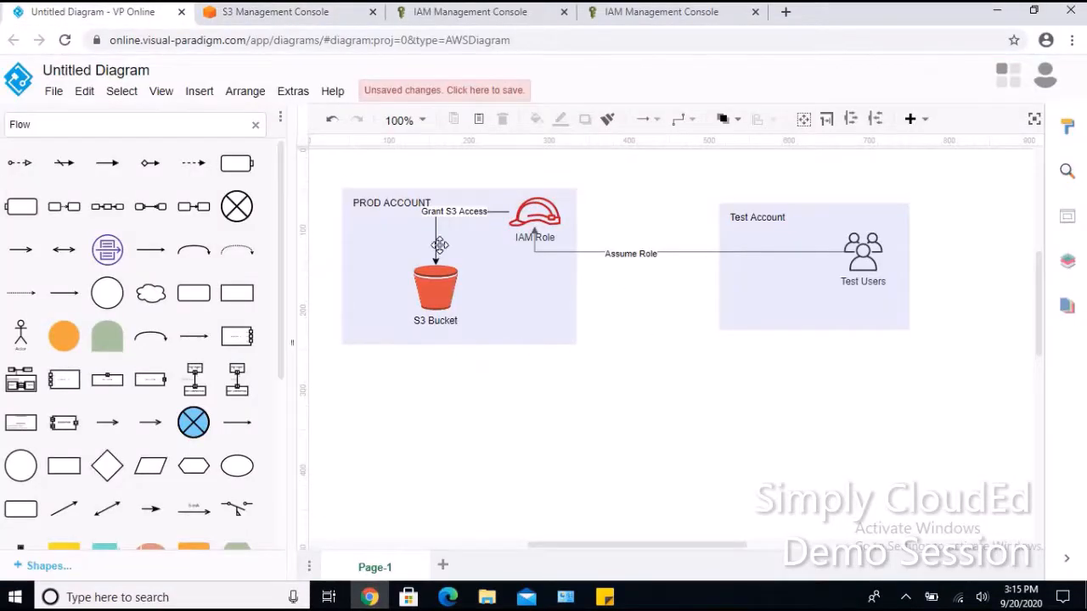
pyautogui.click(381, 216)
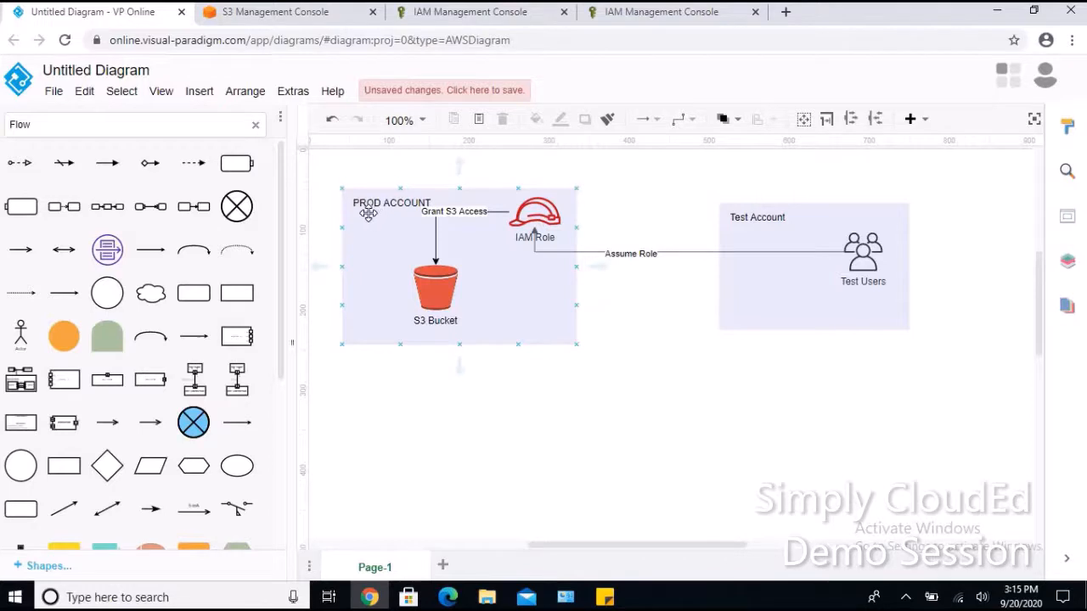